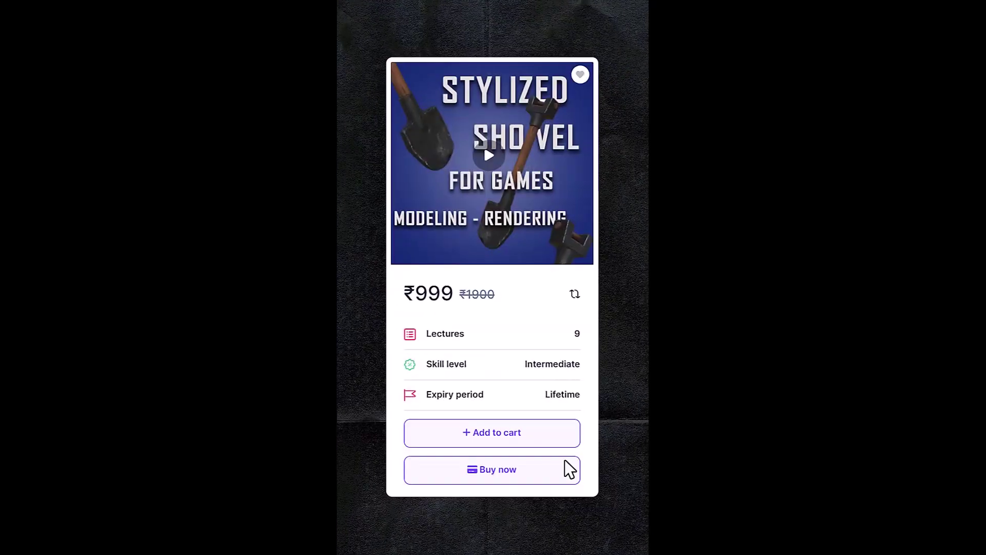
left_click(561, 471)
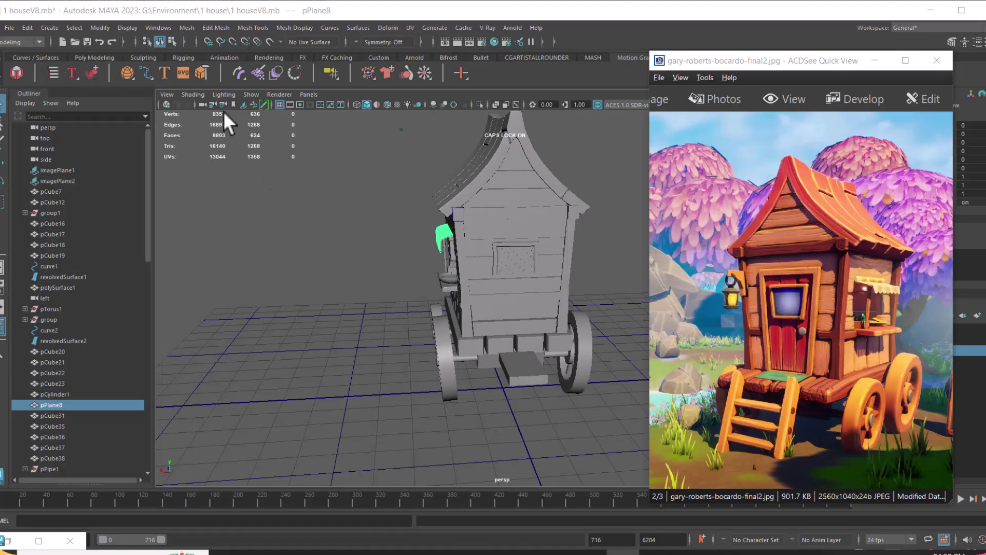
Compare the cart model with the colour render and the gary-roberts-bocardo-casita-02.jpg reference, examining the drawbar from the side and the end
left_click_drag(213, 92, 518, 339, "alt")
left_click_drag(877, 420, 797, 372)
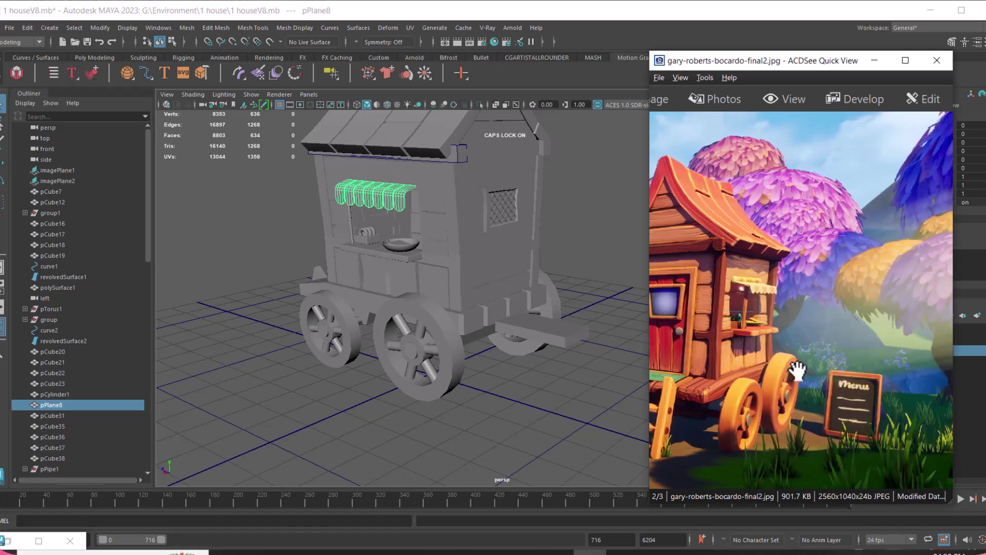
scroll(794, 375, "down", 1)
scroll(795, 387, "down", 1)
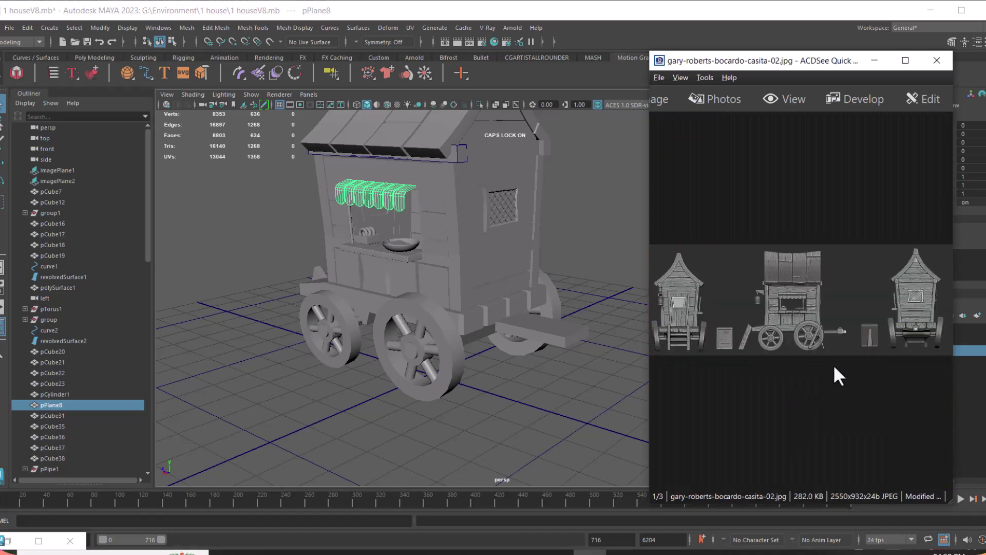
scroll(849, 349, "up", 4, "ctrl")
left_click_drag(892, 391, 876, 396)
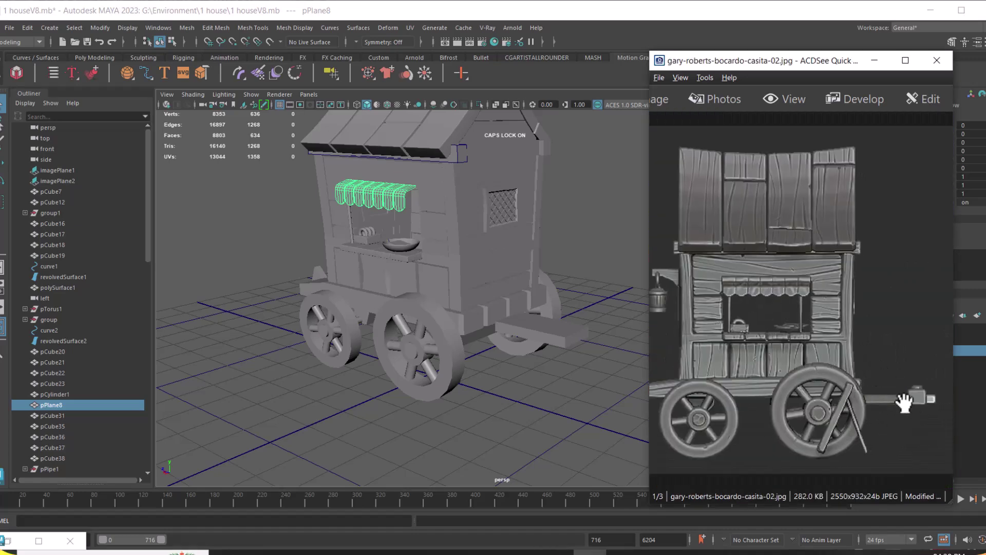
left_click_drag(462, 339, 589, 391, "alt")
left_click_drag(852, 401, 761, 385)
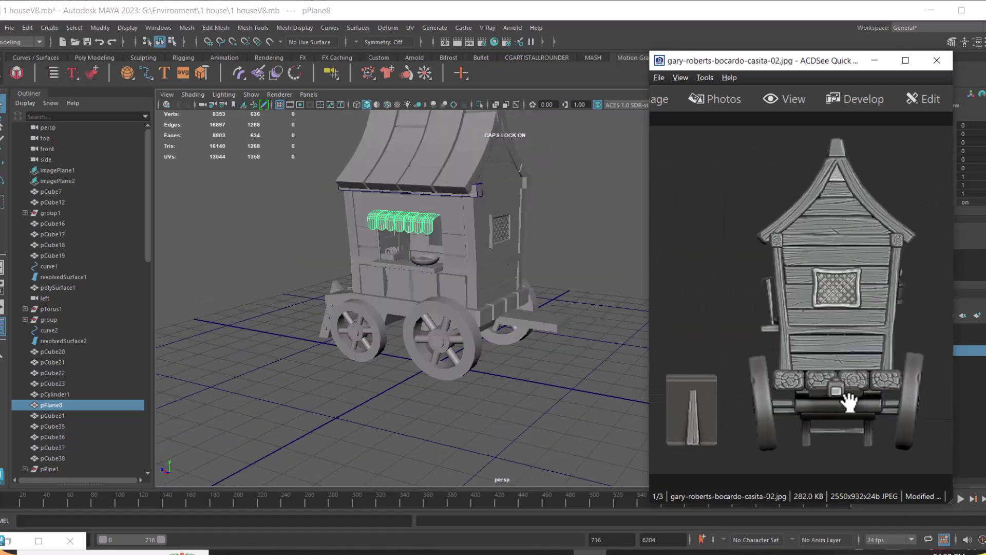
left_click_drag(670, 411, 932, 370)
left_click_drag(557, 331, 577, 367, "alt")
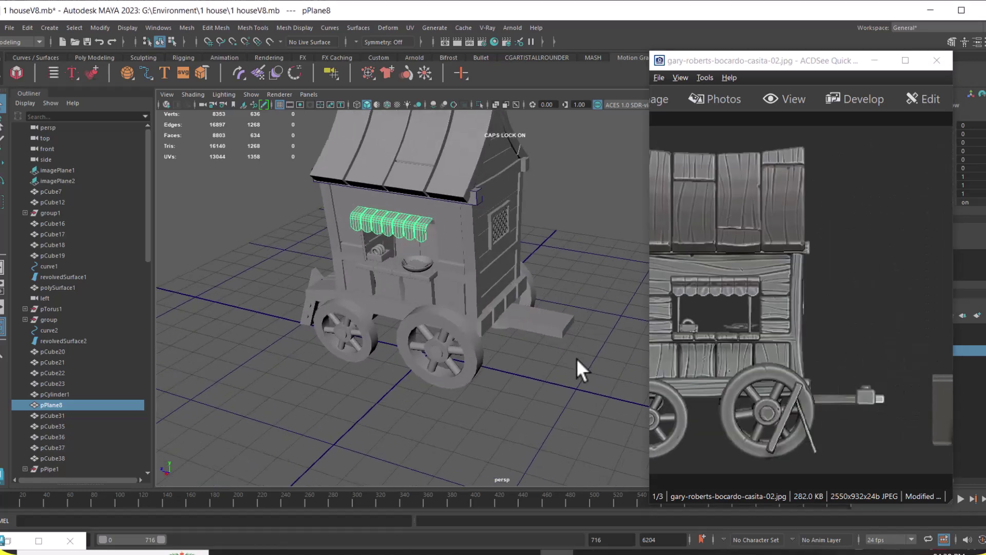
Move and shrink the reference image window so it shows the drawbar detail without covering the cart model
left_click_drag(810, 66, 207, 81)
left_click_drag(782, 380, 764, 378, "alt")
left_click_drag(354, 519, 244, 328)
left_click_drag(144, 306, 15, 155)
scroll(691, 406, "down", 1)
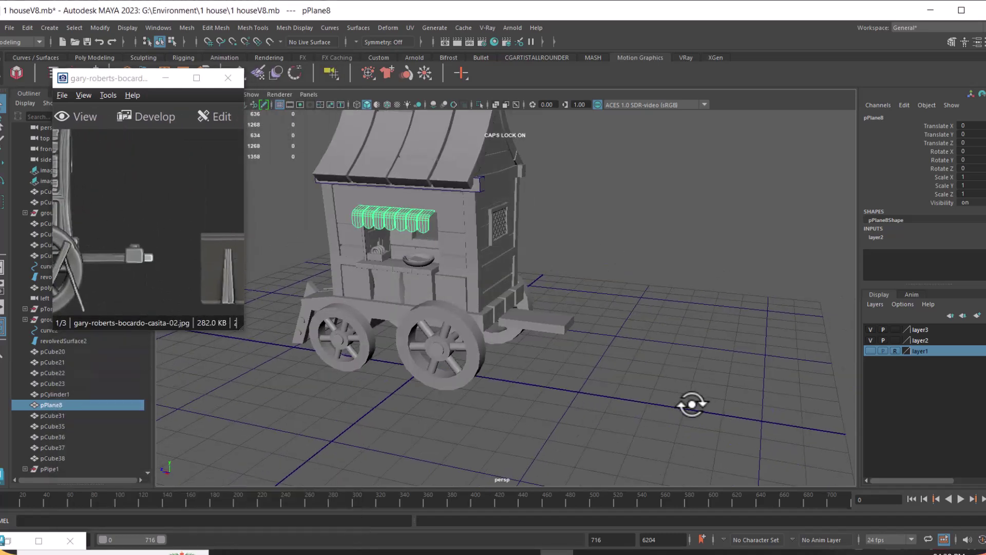
Show layer1 with the reference image planes and switch to the four-view layout
left_click(869, 351)
scroll(471, 243, "down", 5)
left_click_drag(471, 243, 631, 317, "alt")
scroll(652, 359, "up", 3)
key("space")
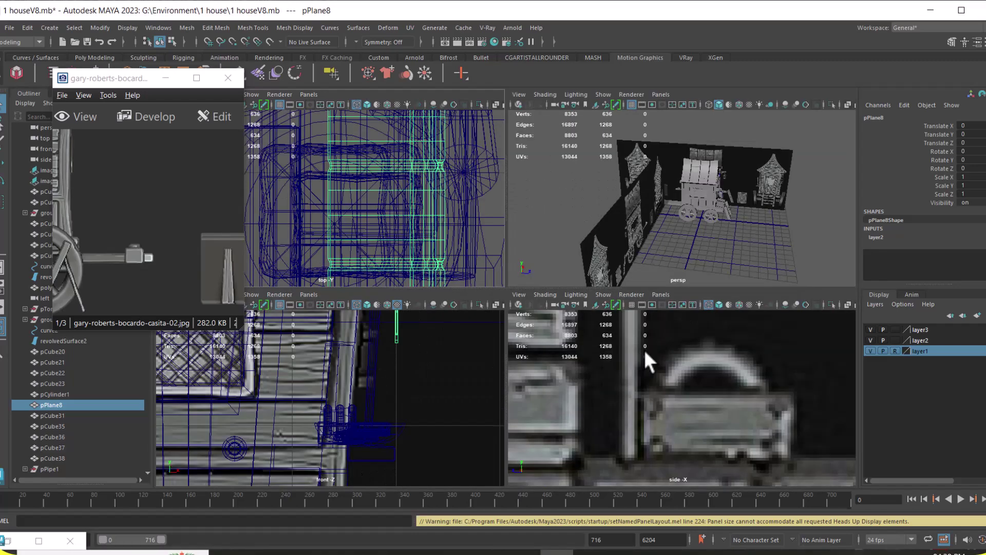
scroll(274, 449, "down", 5)
scroll(621, 417, "down", 4)
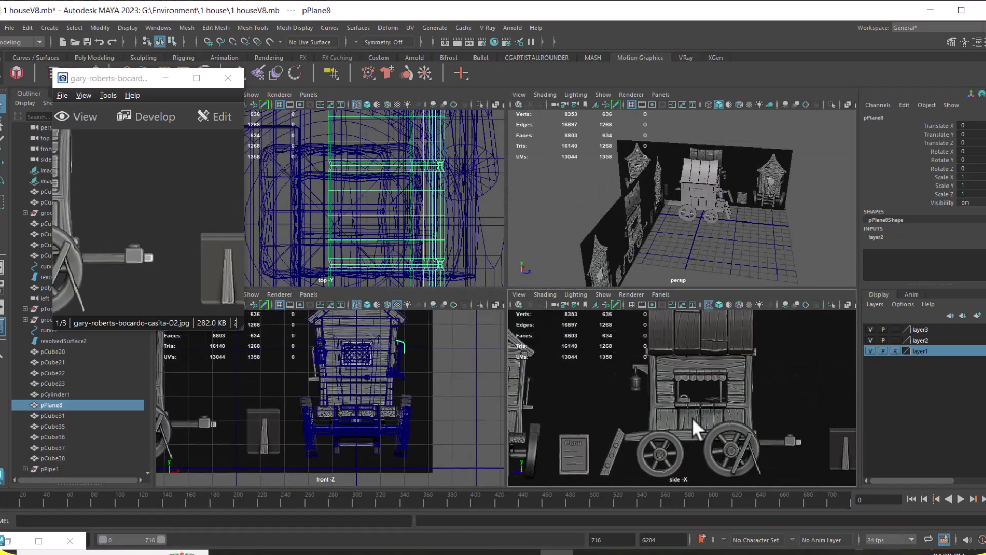
scroll(700, 403, "down", 6)
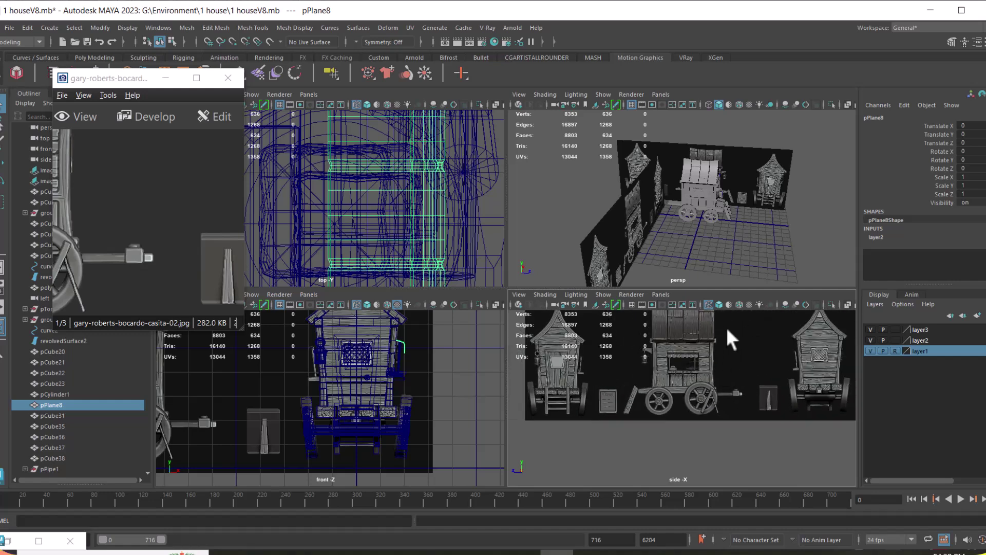
Make layer1 selectable and move both reference image planes farther away from the cart model
left_click(783, 194)
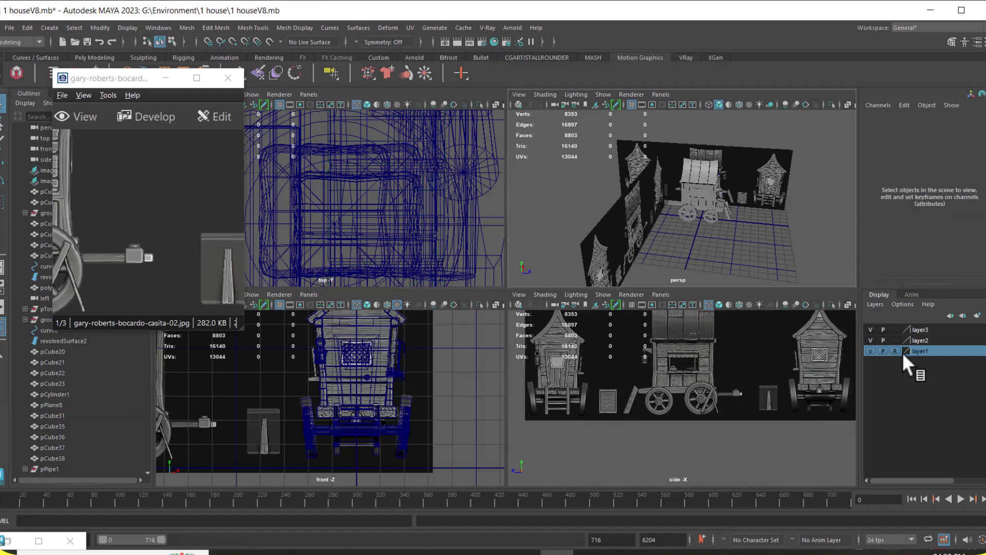
left_click(636, 232)
key("w")
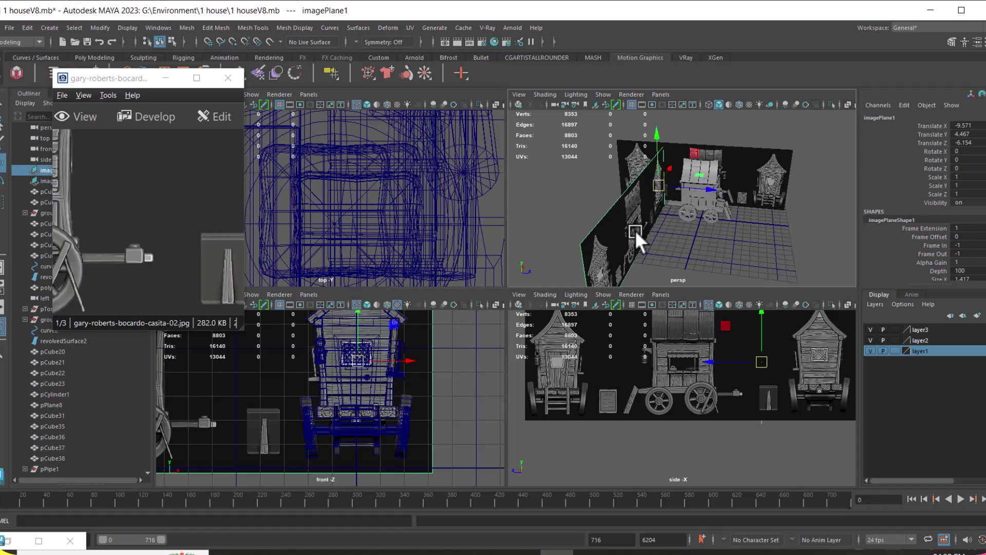
left_click_drag(697, 182, 679, 171)
left_click(772, 167)
left_click_drag(771, 170, 686, 200, "alt")
left_click_drag(765, 188, 613, 188)
Set the display type of layer1 back to Reference so the image planes are locked
scroll(687, 406, "up", 8)
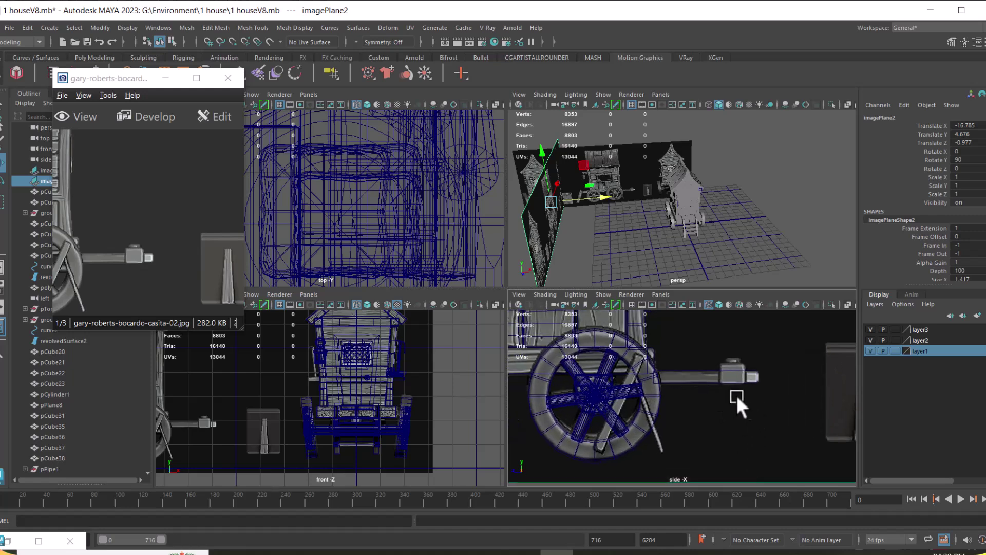
left_click_drag(714, 265, 672, 190, "alt")
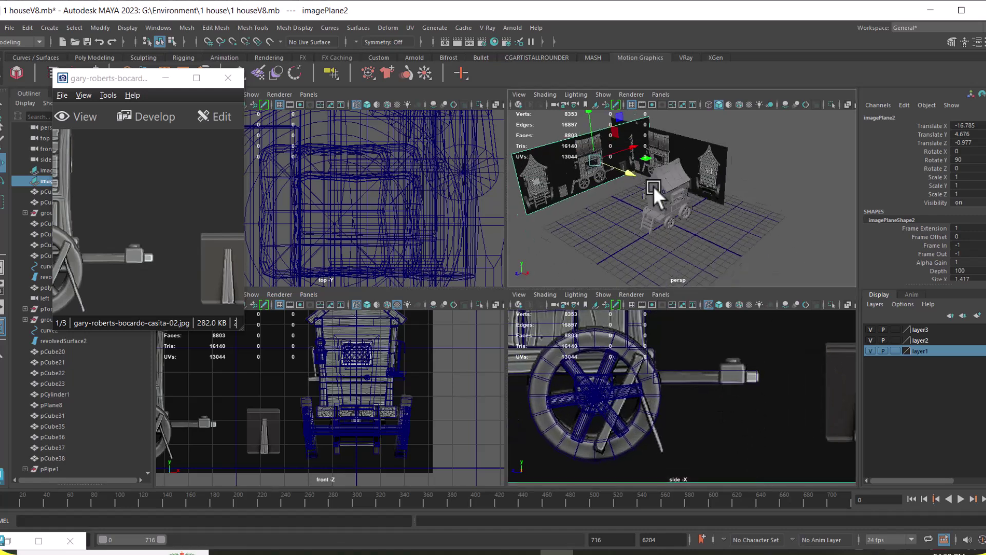
right_click_drag(672, 191, 753, 227, "alt")
left_click_drag(754, 227, 711, 147, "alt")
left_click(894, 351)
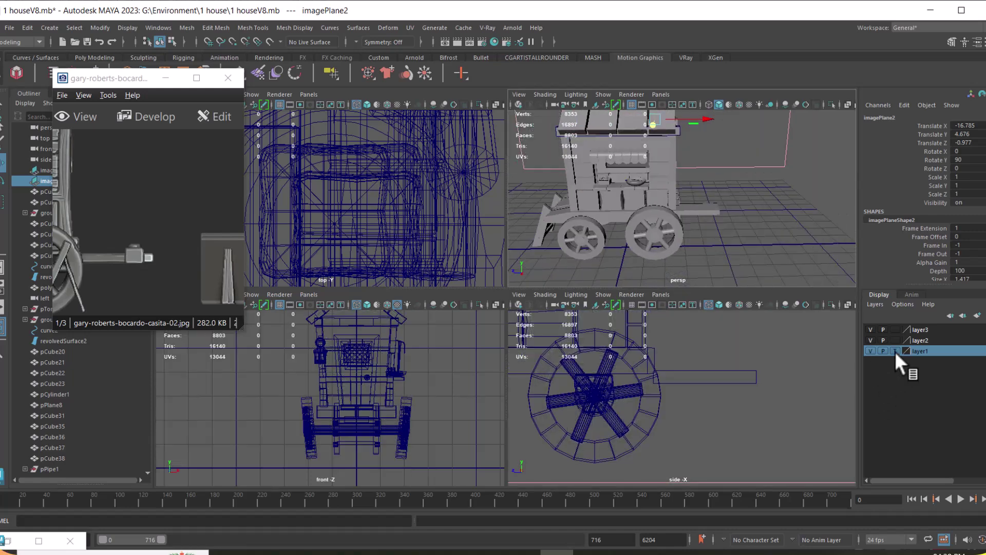
left_click(894, 350)
Duplicate the flat board projecting from the cart's end and narrow the copy to a Scale X of 0.444
scroll(714, 237, "up", 5)
left_click(711, 215)
scroll(340, 426, "up", 6)
middle_click_drag(324, 375, 336, 398, "alt")
right_click_drag(334, 399, 401, 463, "alt")
right_click_drag(334, 376, 390, 441, "alt")
middle_click_drag(715, 376, 719, 378, "alt")
scroll(719, 377, "up", 1)
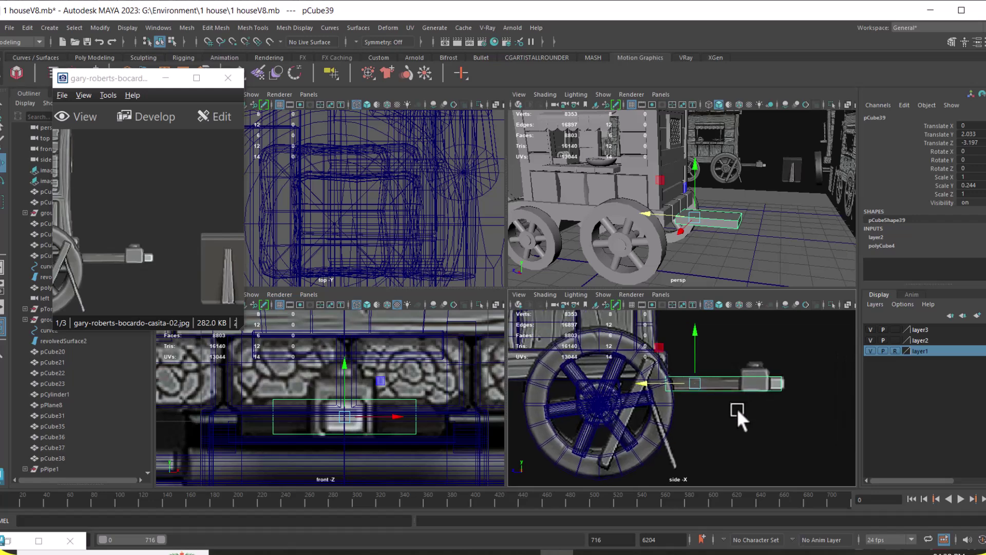
scroll(755, 232, "up", 3)
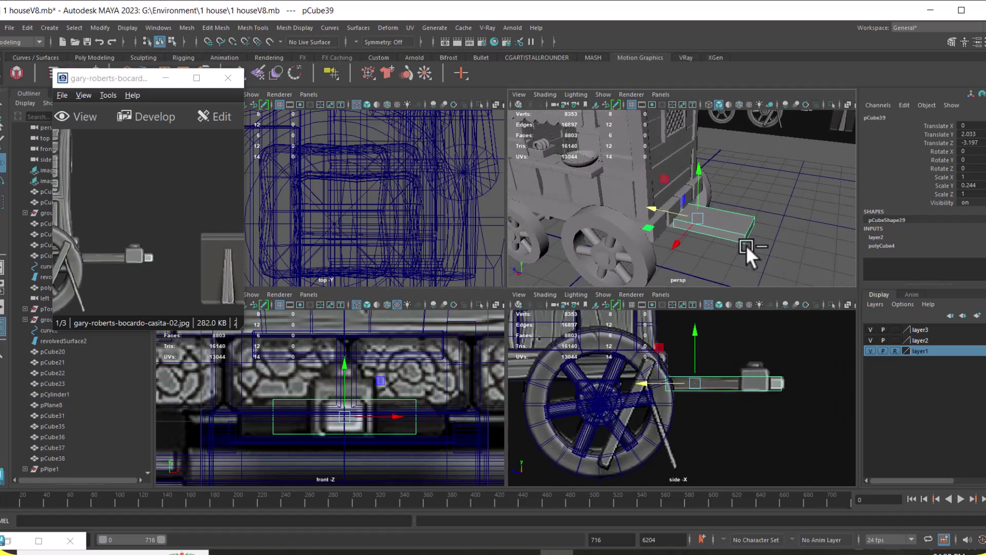
key("ctrl+d")
key("r")
scroll(413, 427, "up", 1)
left_click_drag(395, 420, 369, 420)
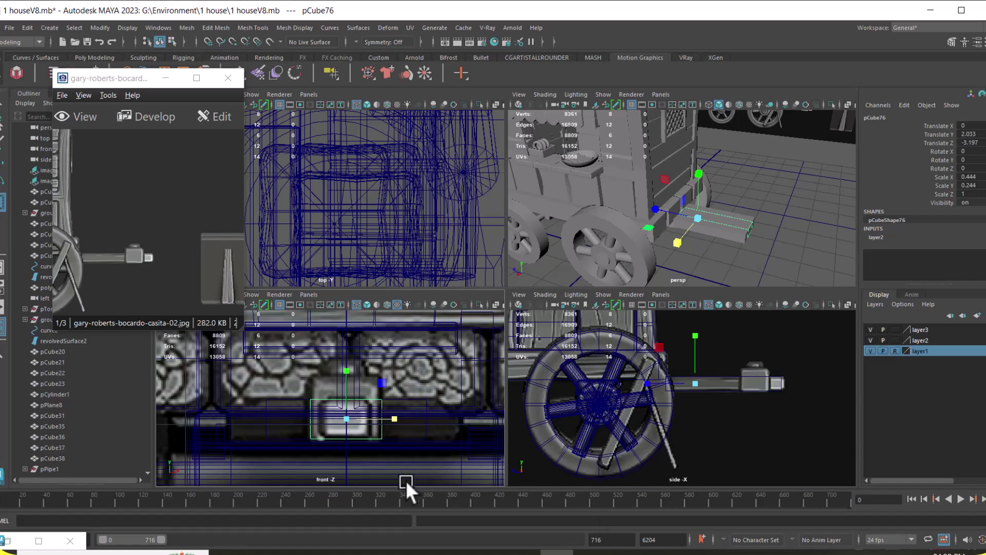
Raise the top vertices of the narrowed drawbar copy to the top of the reference block in the front view
middle_click_drag(409, 479, 398, 402, "alt")
right_click_drag(786, 237, 734, 237)
middle_click_drag(385, 408, 388, 438, "alt")
left_click_drag(295, 356, 405, 376)
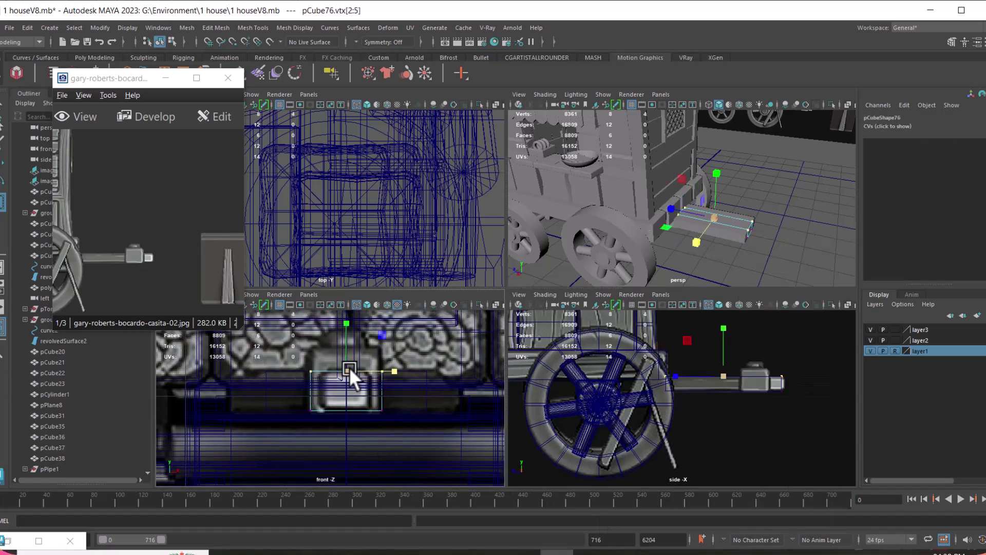
left_click_drag(347, 321, 348, 299)
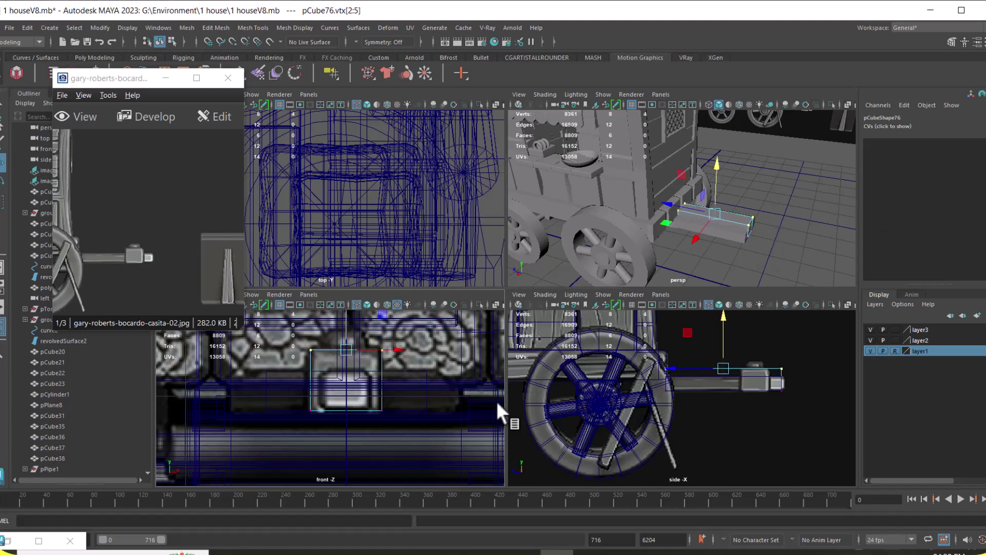
Shorten the original wide board by moving its end vertices to match the reference block near the drawbar's tip in the side view
left_click_drag(756, 228, 740, 219, "alt")
right_click_drag(740, 219, 795, 170)
left_click_drag(716, 252, 781, 212)
right_click_drag(803, 166, 752, 165)
left_click_drag(700, 224, 662, 246, "alt")
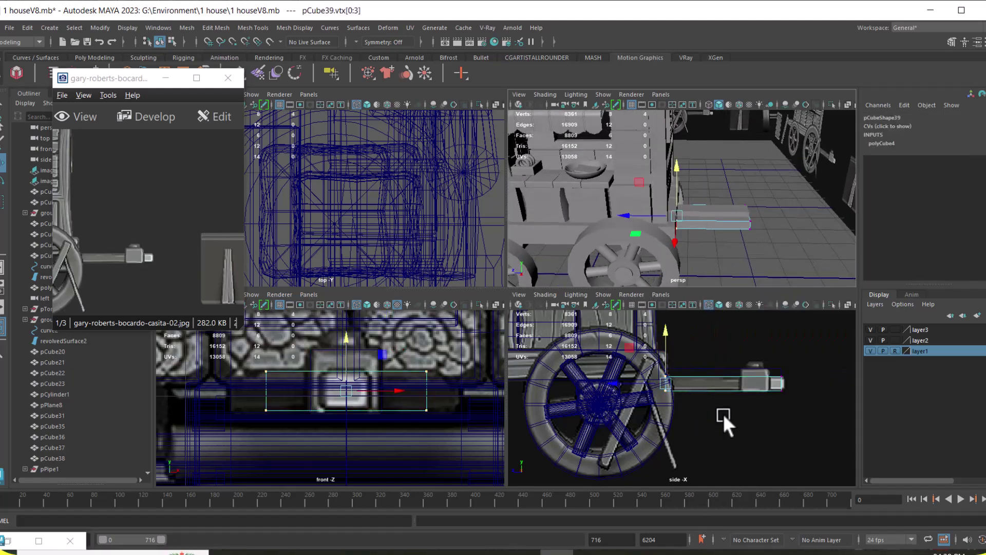
left_click_drag(625, 380, 696, 378)
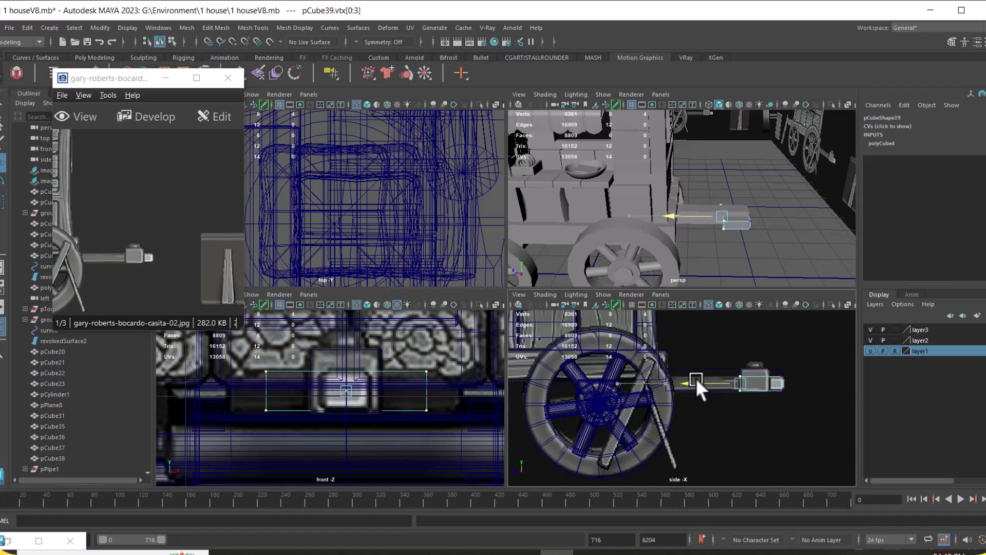
left_click_drag(796, 353, 768, 405)
right_click_drag(768, 404, 801, 443, "alt")
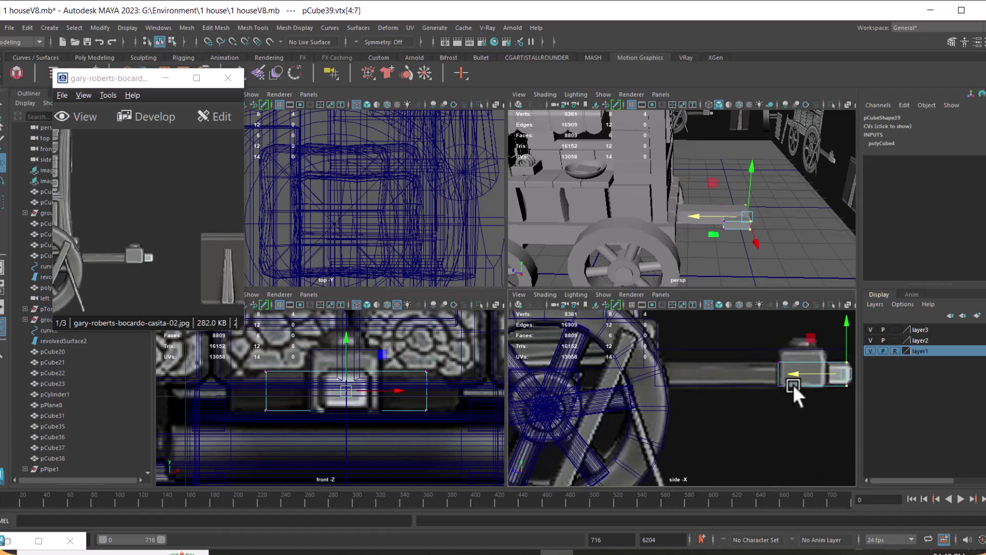
left_click_drag(793, 374, 775, 373)
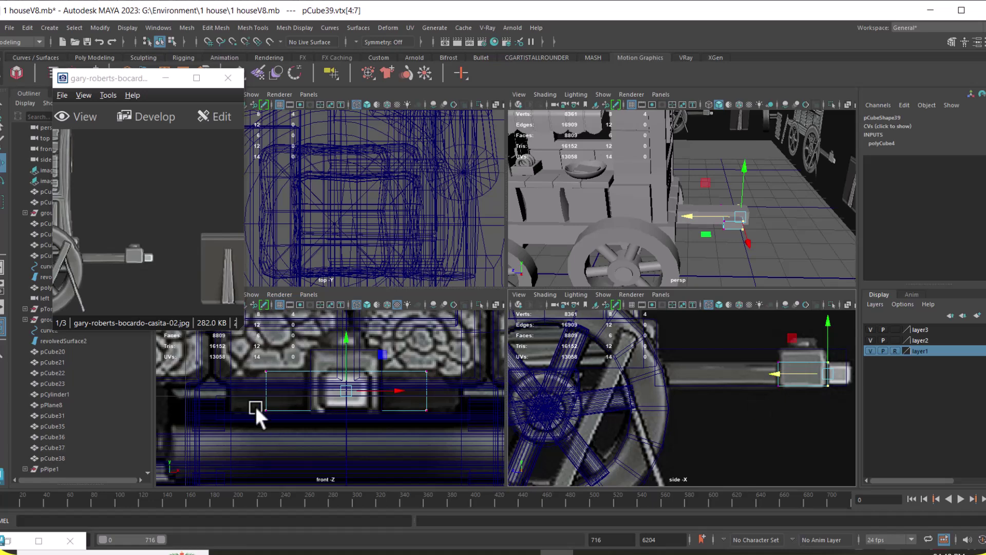
Hide every part of the cart except the long drawbar and the short crosspiece
scroll(363, 401, "down", 4)
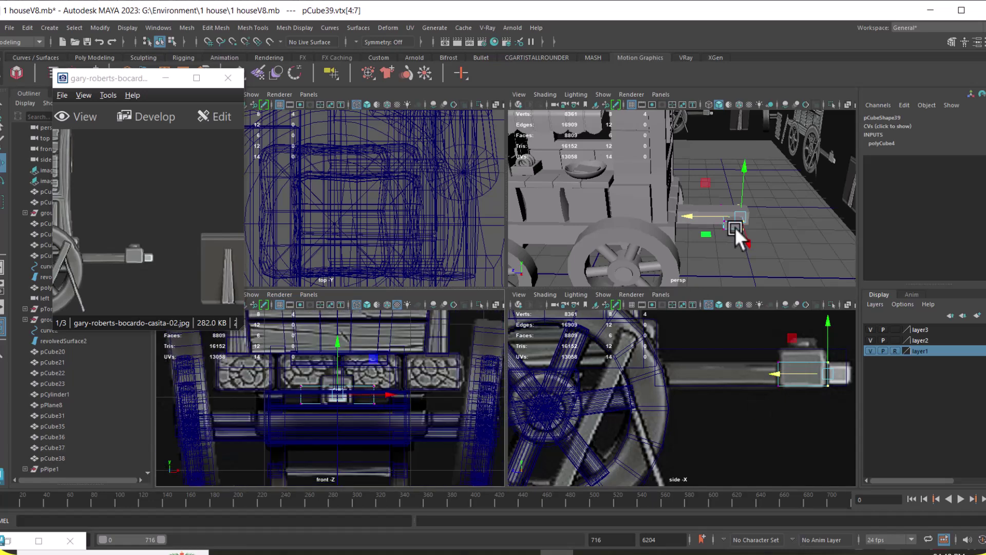
scroll(734, 229, "down", 3)
right_click_drag(726, 221, 795, 184)
left_click(794, 184)
left_click_drag(734, 211, 686, 204, "alt")
left_click_drag(700, 140, 585, 232)
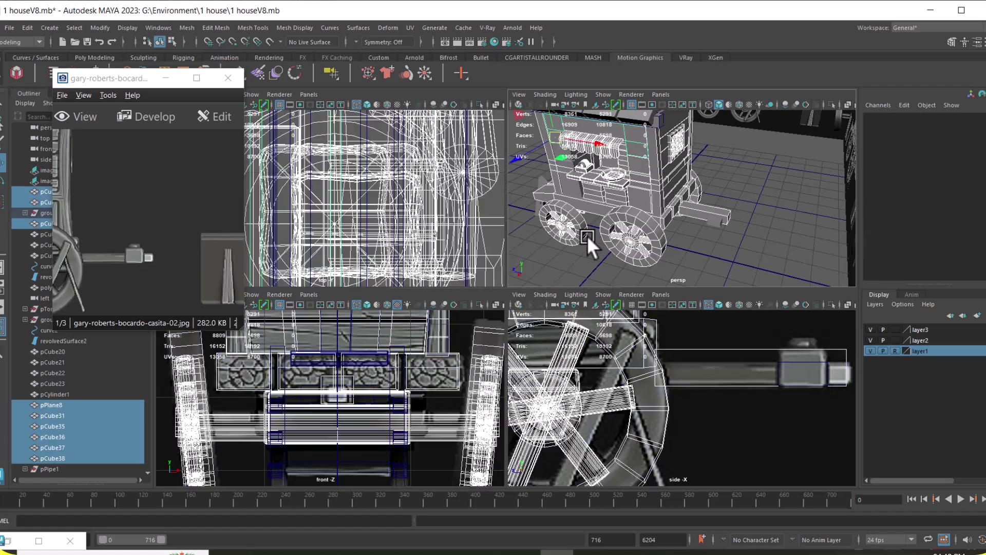
left_click_drag(734, 215, 728, 242, "alt")
left_click(718, 212, "shift")
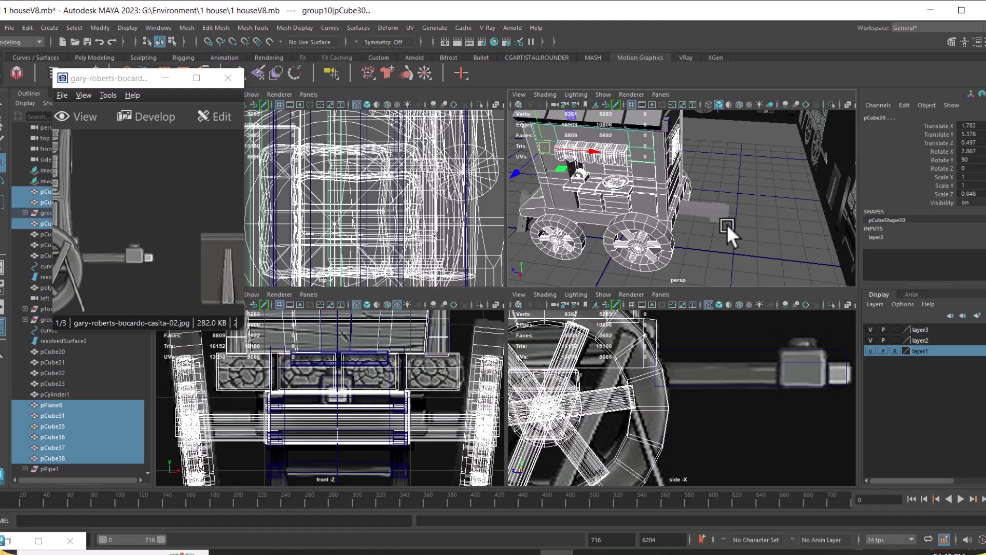
key("ctrl+h")
left_click_drag(727, 225, 688, 285, "alt")
key("h")
scroll(343, 412, "up", 4)
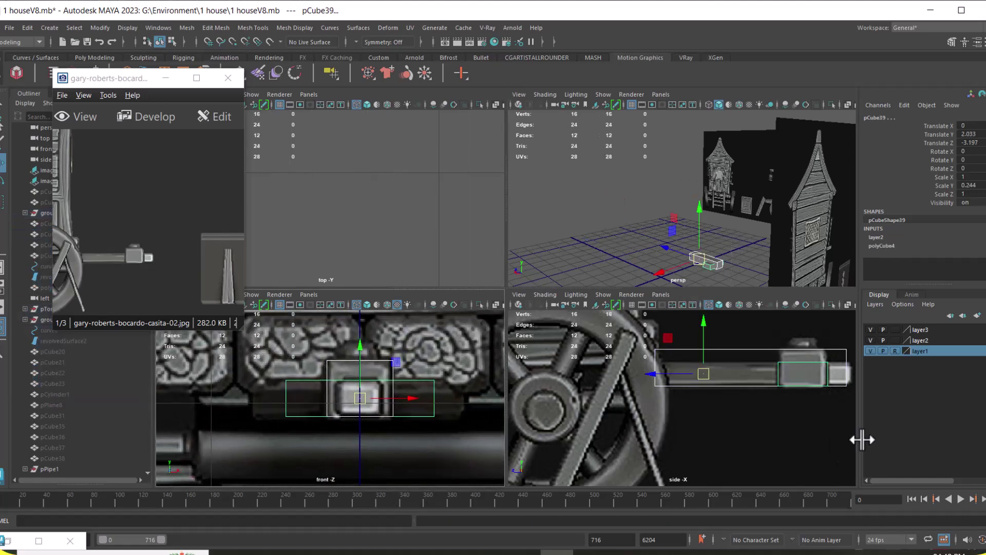
scroll(805, 406, "up", 1)
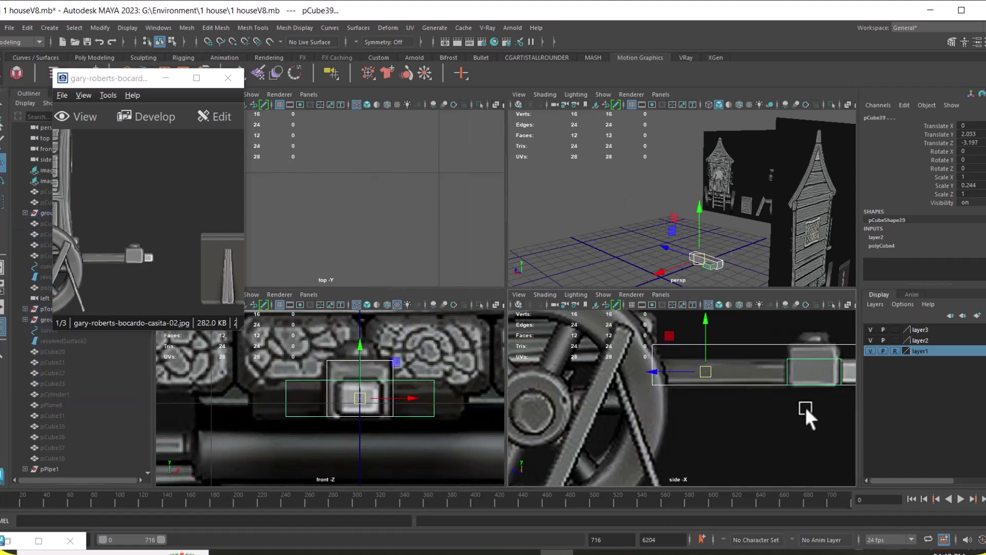
Widen the short crosspiece to a Scale X of 1.4 to match the front reference
left_click(428, 412)
left_click(417, 391)
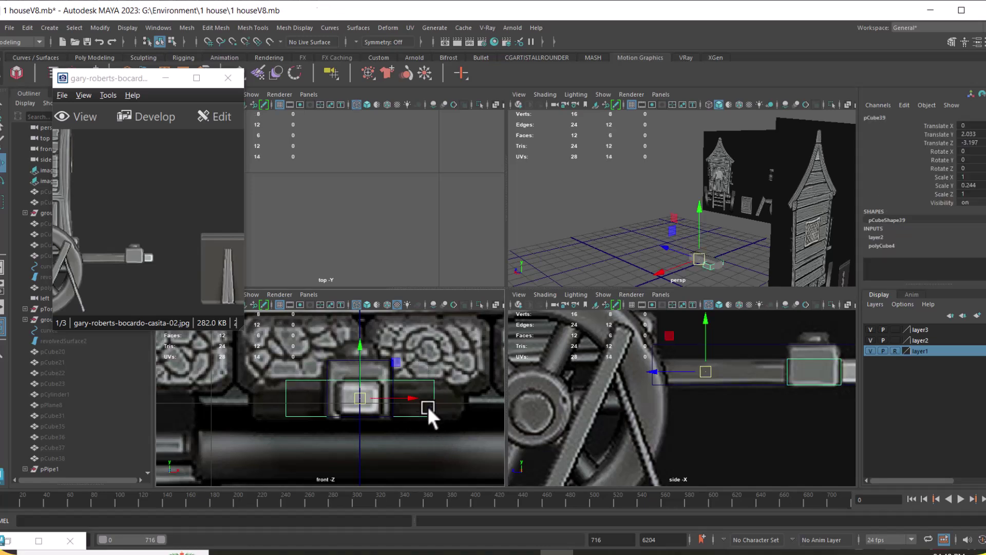
right_click_drag(422, 391, 463, 226)
key("r")
left_click_drag(407, 395, 426, 394)
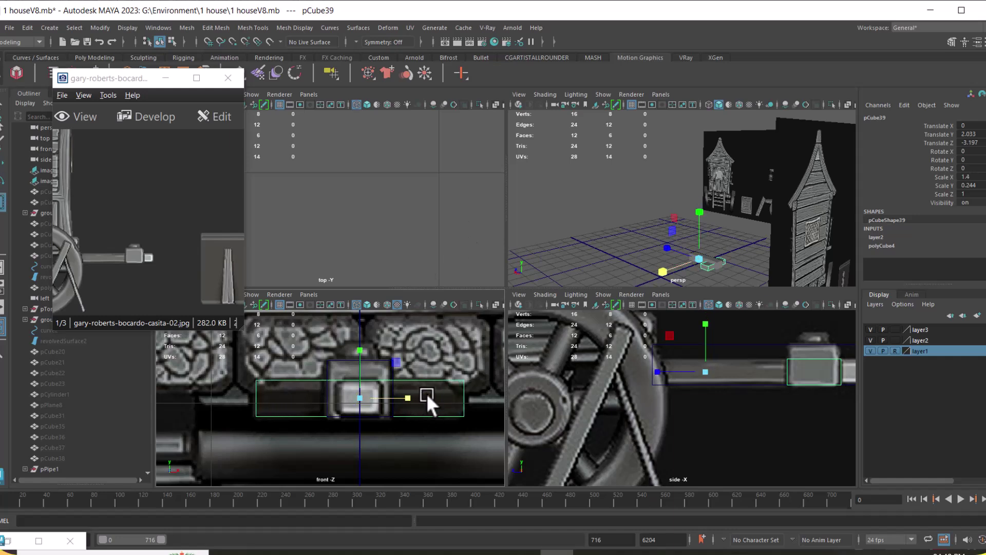
left_click_drag(673, 281, 739, 249, "alt")
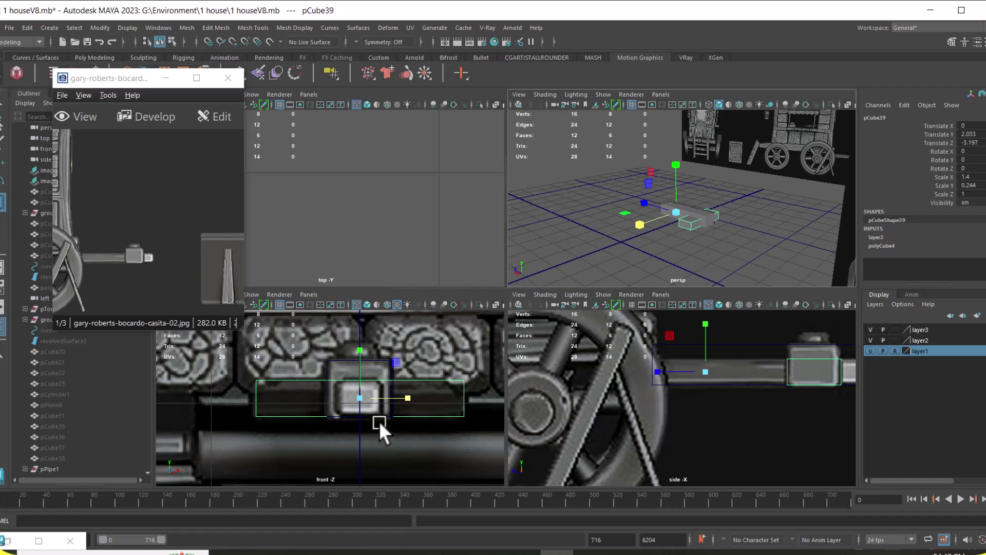
Try to raise the crosspiece's top vertices in the side view, and undo the move
middle_click_drag(802, 392, 756, 394, "alt")
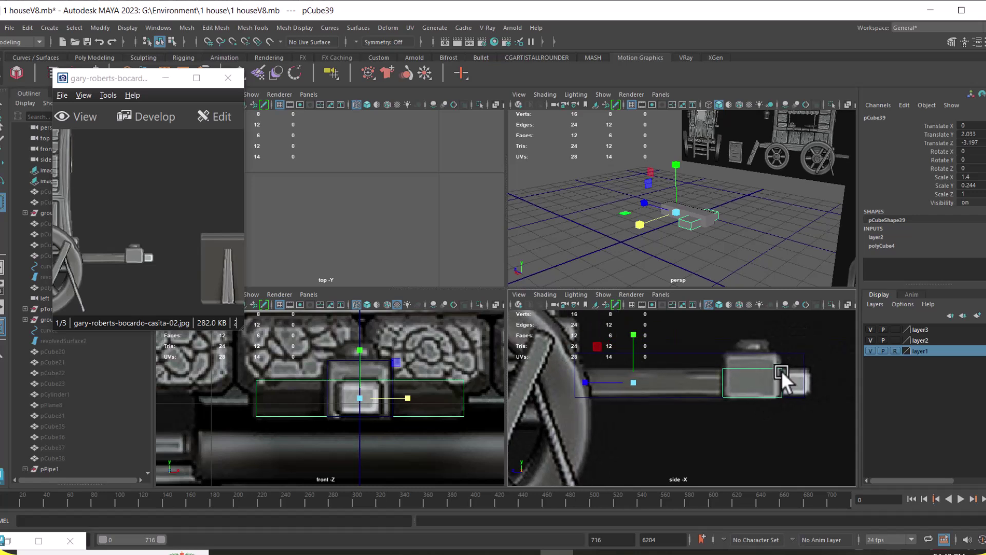
right_click_drag(780, 367, 721, 326)
left_click_drag(711, 352, 748, 304)
key("ctrl+z")
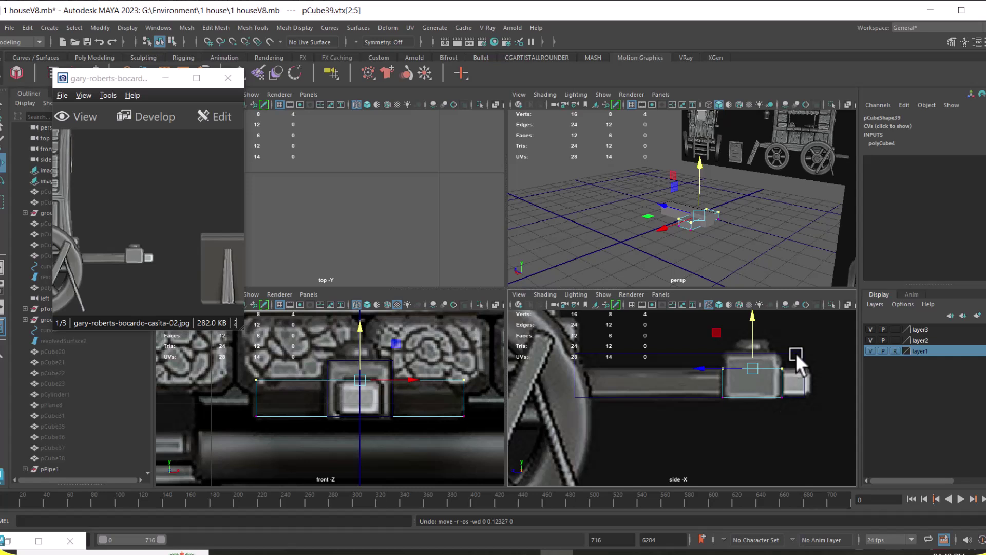
Lower the long drawbar's top vertices in the side view to match the bar's thickness in the reference
left_click(799, 354)
left_click(804, 363)
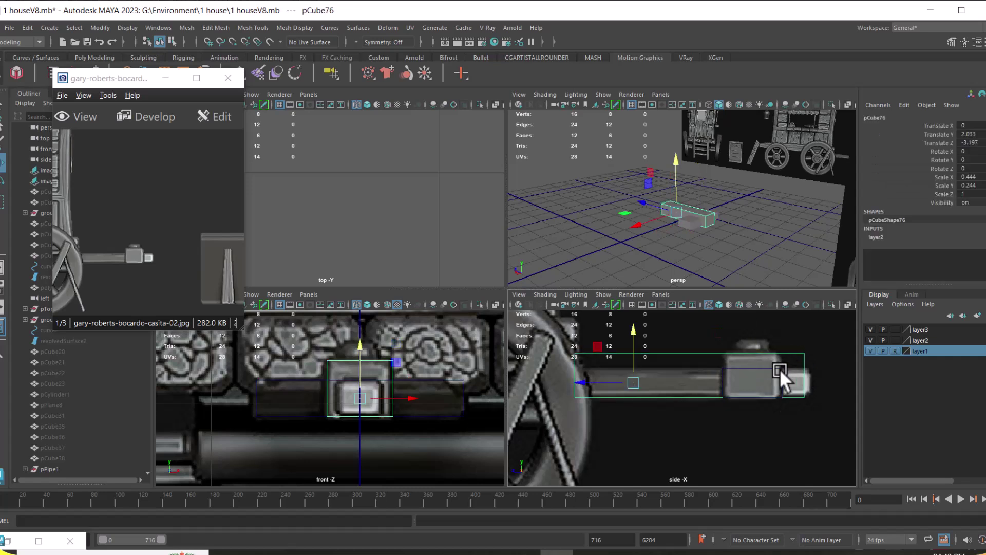
left_click(797, 354)
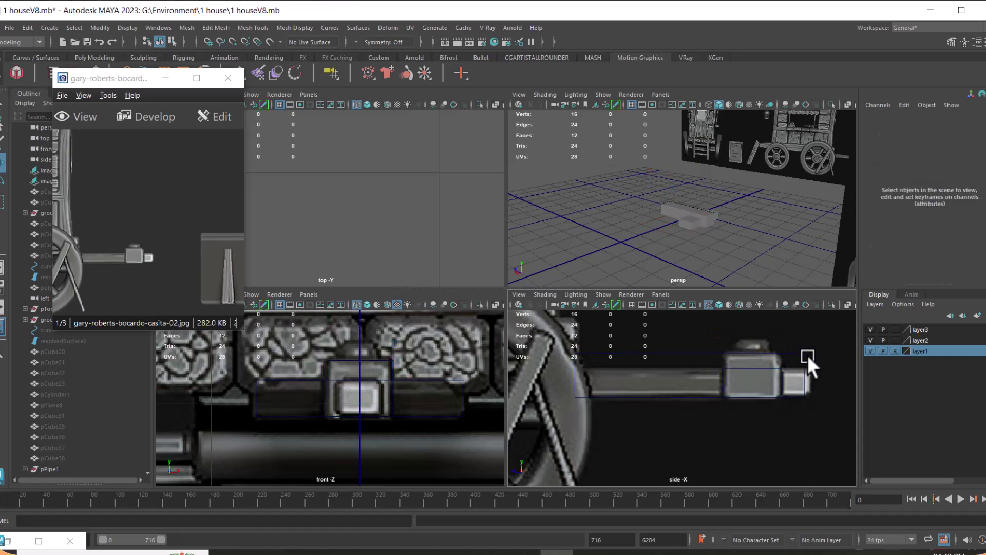
left_click(804, 353)
right_click_drag(804, 353, 737, 241)
left_click_drag(798, 353, 573, 369)
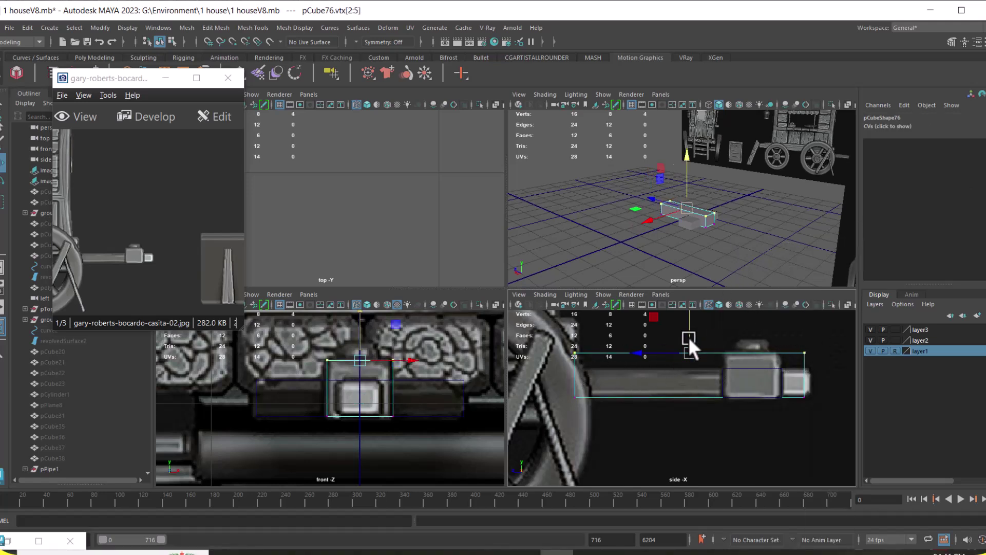
left_click_drag(688, 328, 690, 343)
left_click(769, 401)
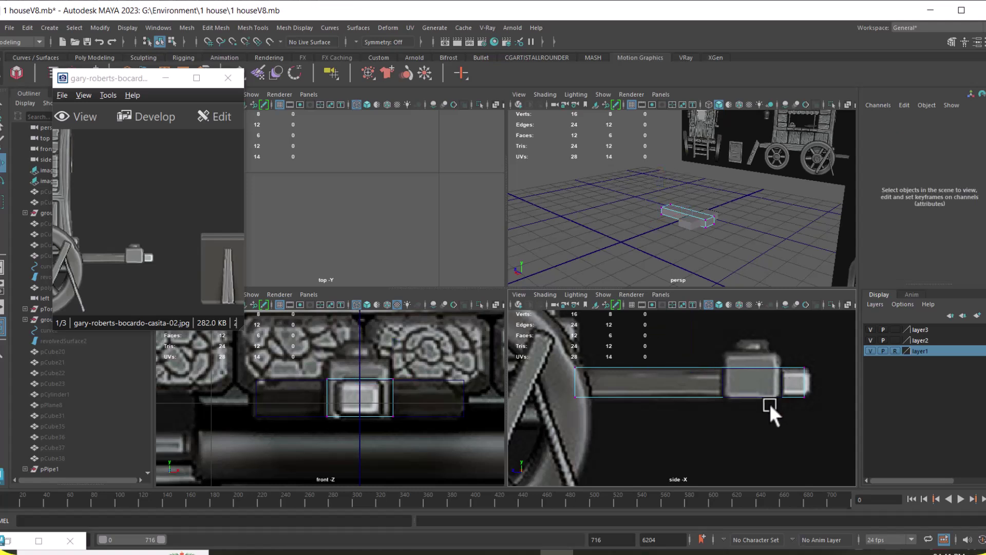
Raise the short crosspiece's top vertices in the side view to the top of the reference block
scroll(719, 225, "up", 4)
left_click(678, 230)
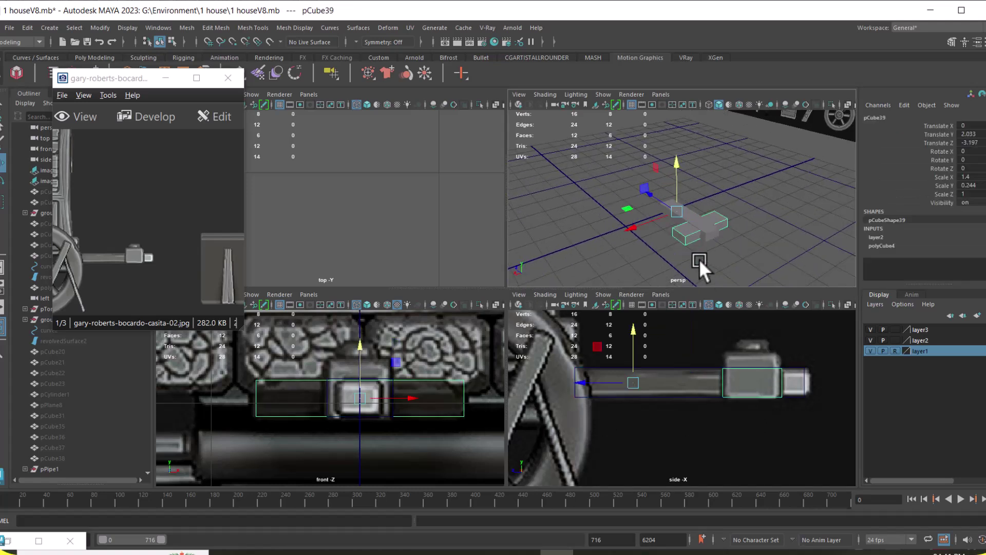
right_click_drag(763, 210, 726, 211)
left_click_drag(702, 347, 791, 370)
left_click_drag(748, 327, 749, 314)
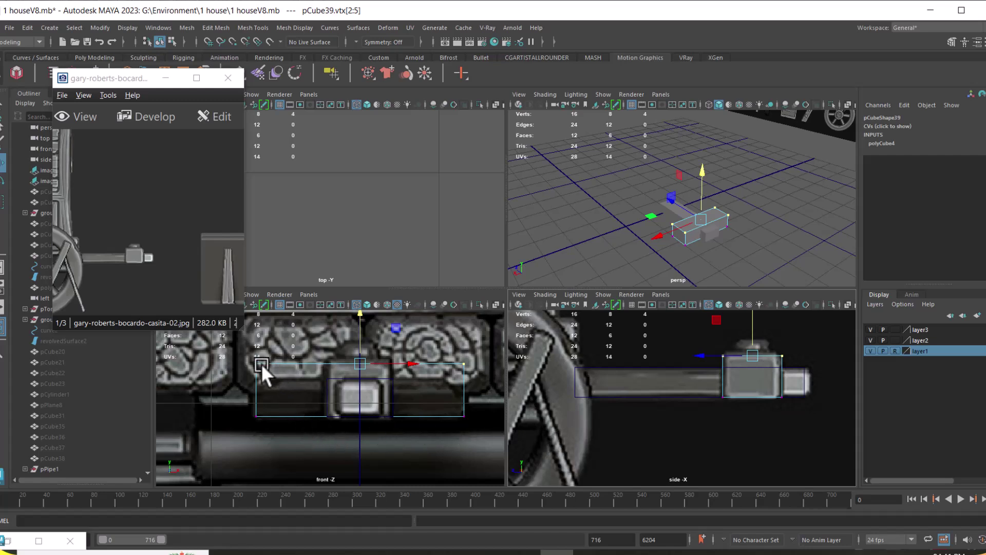
Scale the crosspiece's end vertices inward in the front view to match the width of the reference's central block
scroll(303, 439, "down", 3)
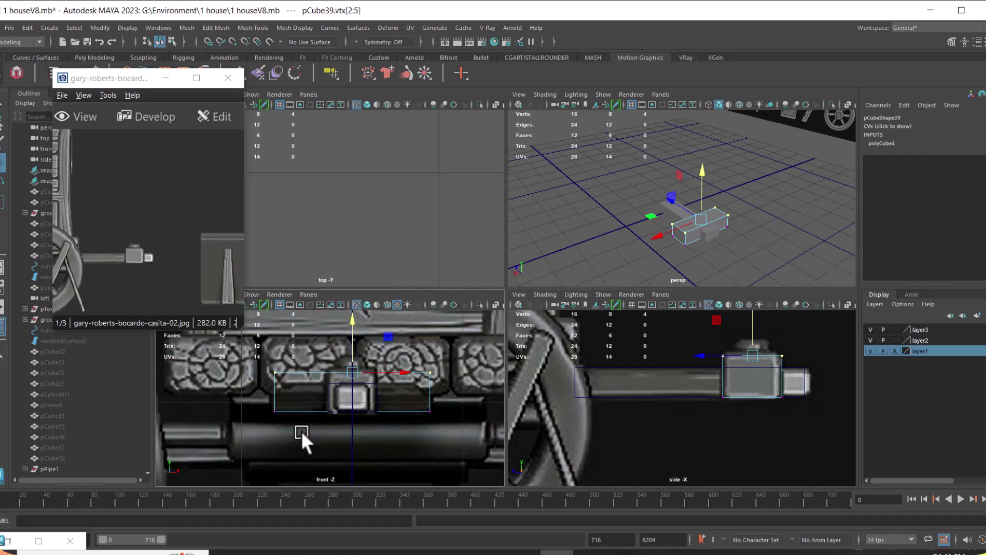
left_click_drag(253, 365, 310, 440)
scroll(315, 434, "up", 3)
left_click_drag(454, 359, 489, 454, "shift")
left_click_drag(412, 399, 377, 395)
scroll(393, 435, "down", 1)
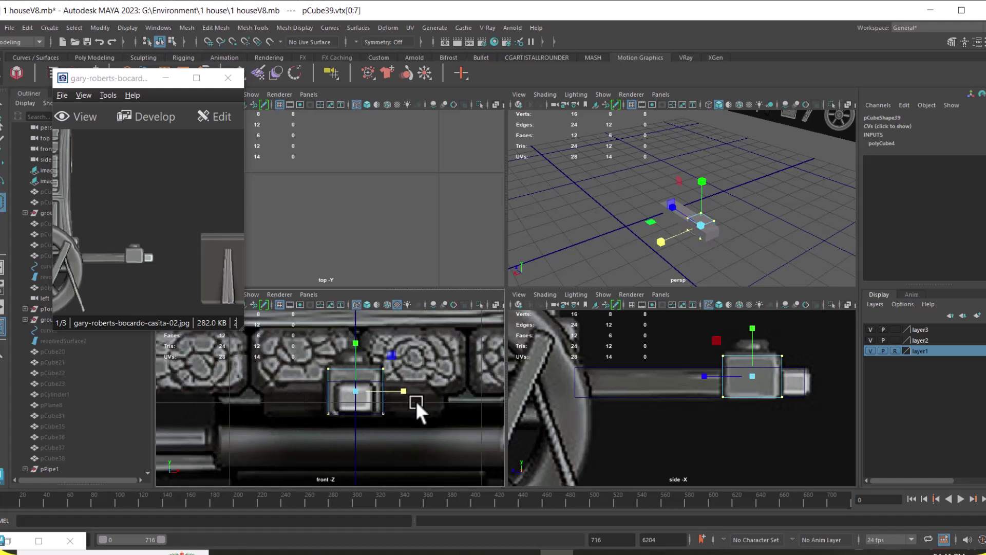
mouse_move(703, 243)
left_mouse_down("alt")
mouse_move(728, 247)
mouse_move(699, 242)
left_mouse_up("alt")
right_click_drag(699, 242, 711, 277, "alt")
right_click_drag(702, 208, 714, 245, "alt")
right_click_drag(374, 391, 378, 392, "alt")
scroll(390, 404, "up", 1)
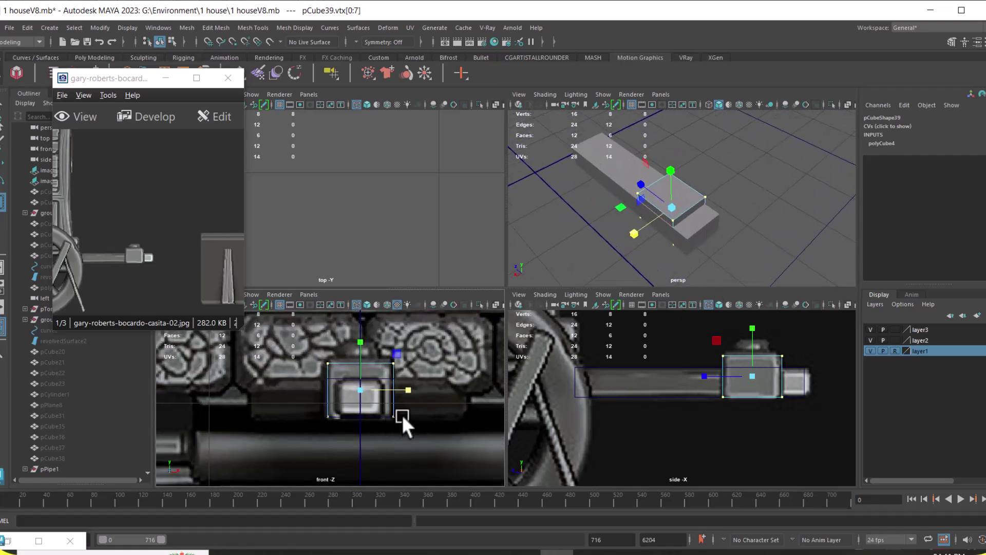
Narrow the long drawbar to a Scale X of 0.311 to fit inside the central block in the front view
left_click(696, 230)
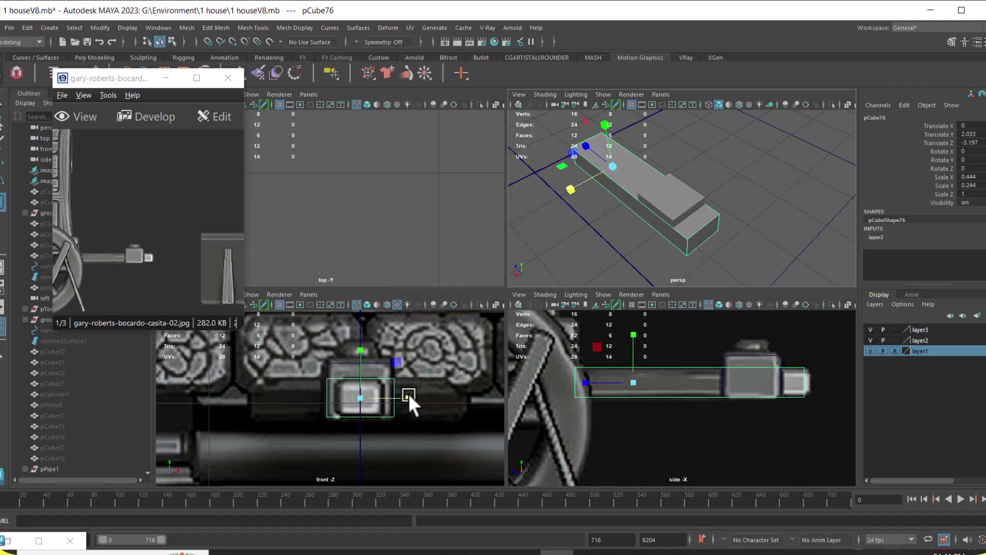
left_click_drag(405, 395, 391, 395)
left_click_drag(691, 242, 705, 225, "alt")
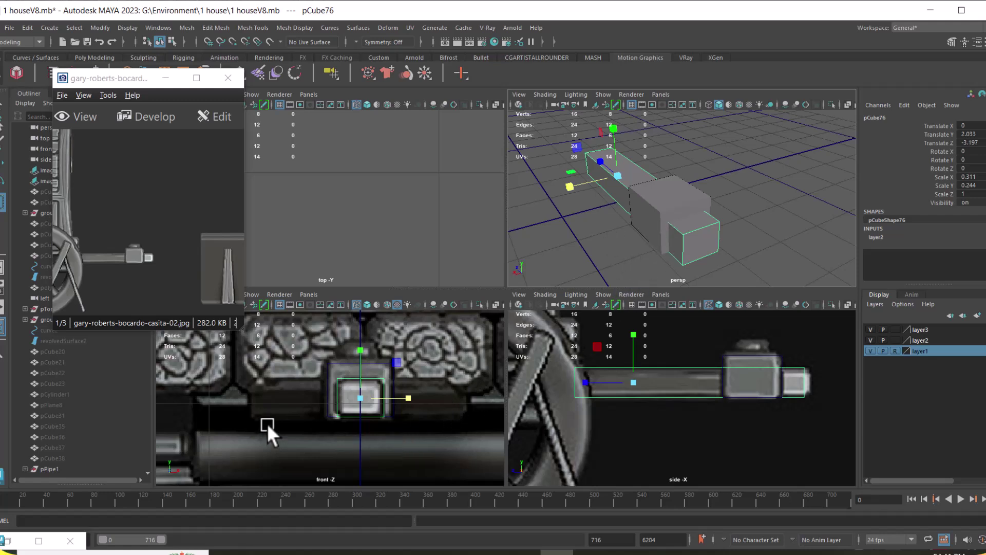
left_click_drag(688, 233, 716, 241, "alt")
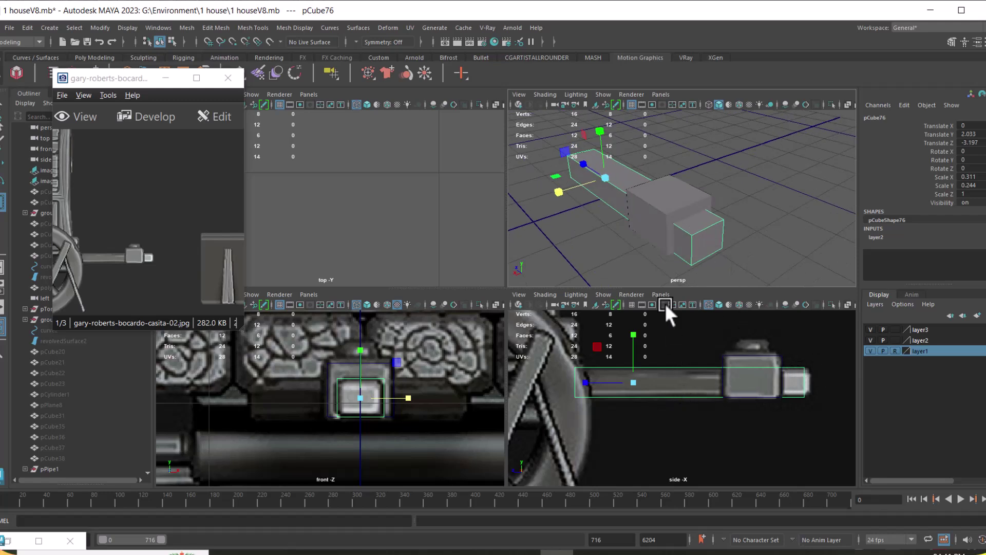
left_click_drag(659, 252, 679, 212, "alt")
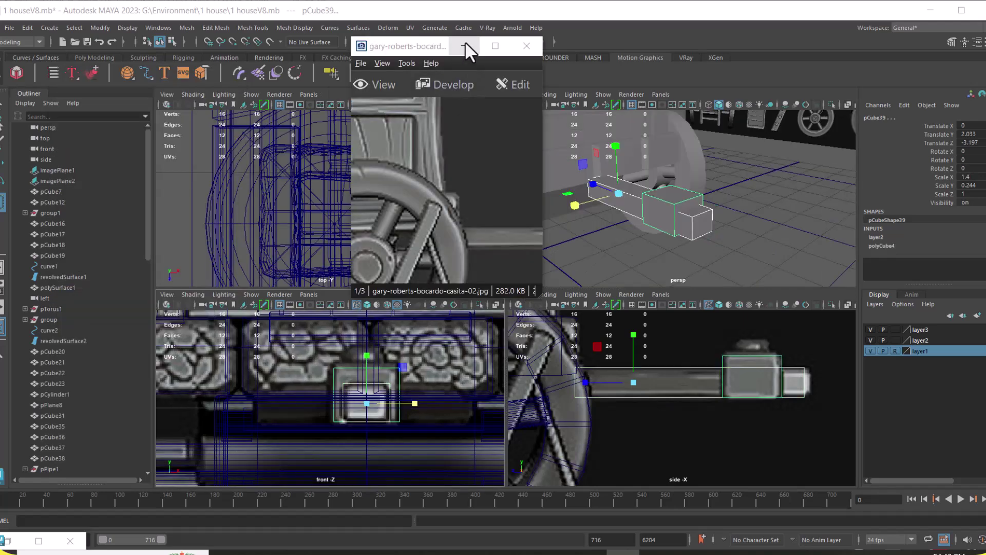
Minimize the reference image window and show all hidden parts of the cart
left_click(465, 46)
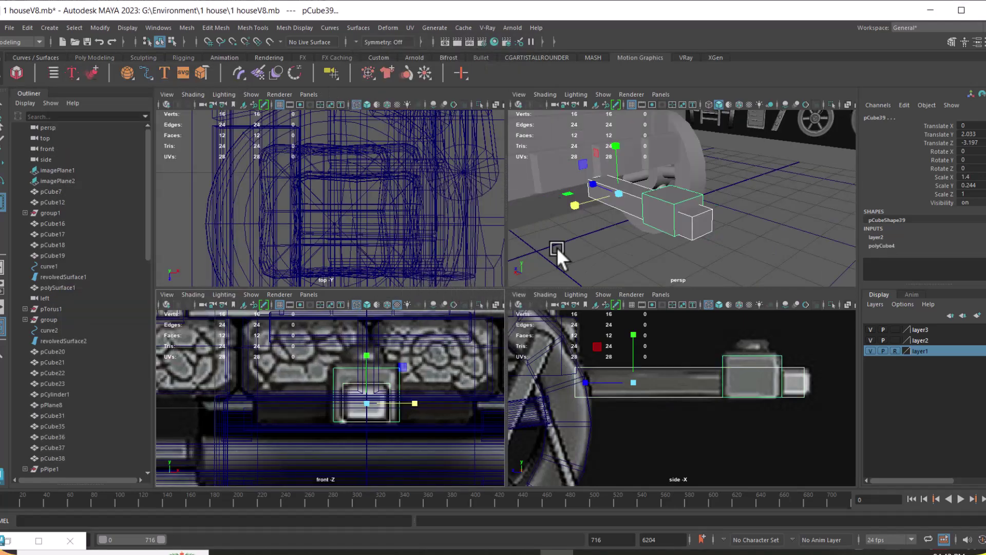
left_click_drag(550, 174, 777, 215, "alt")
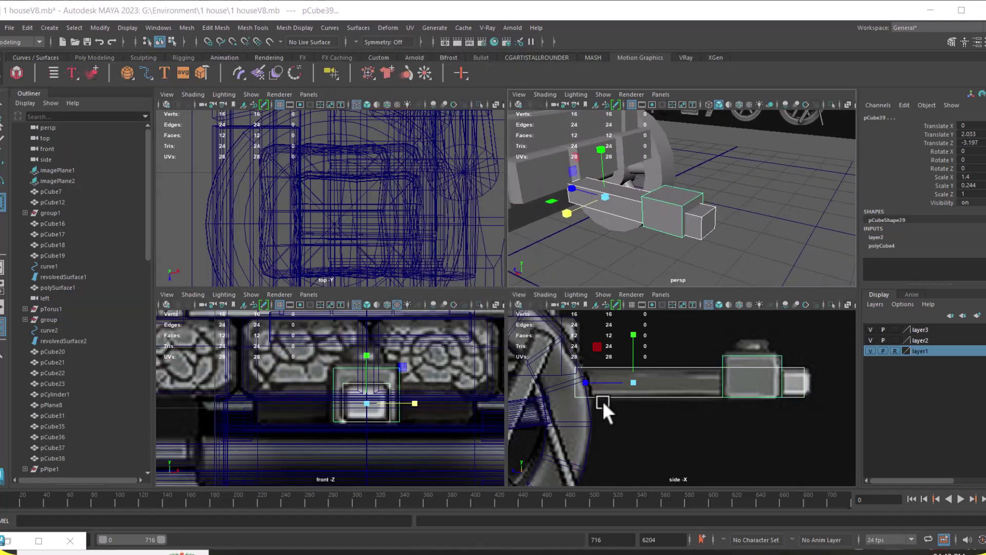
left_click(126, 27)
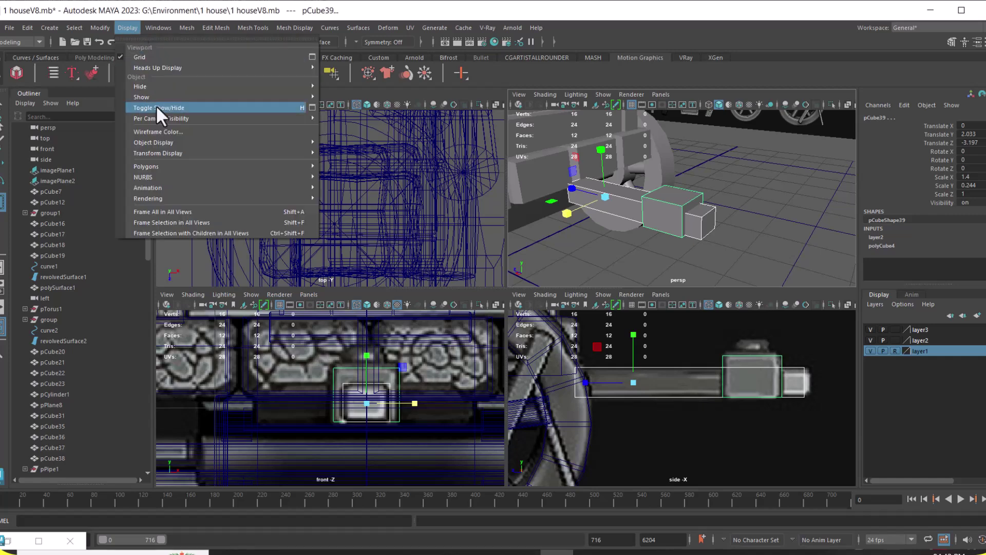
mouse_move(202, 96)
left_click(349, 140)
left_click_drag(727, 224, 724, 200, "alt")
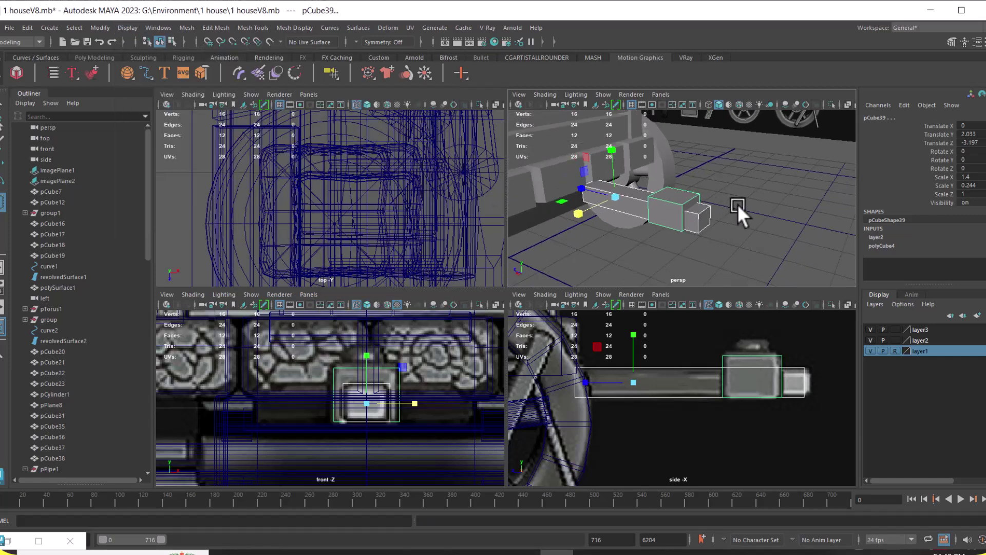
key("ctrl+z")
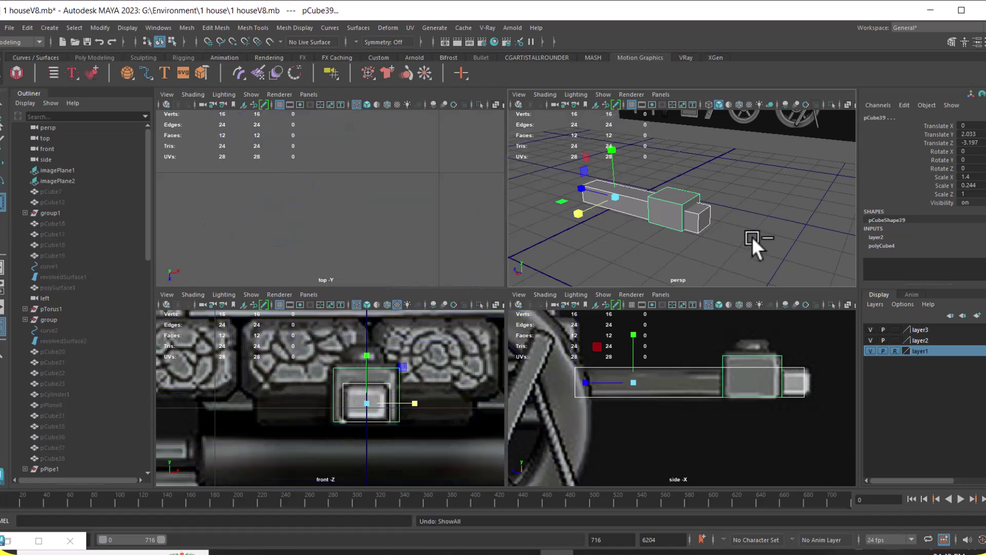
left_click(126, 27)
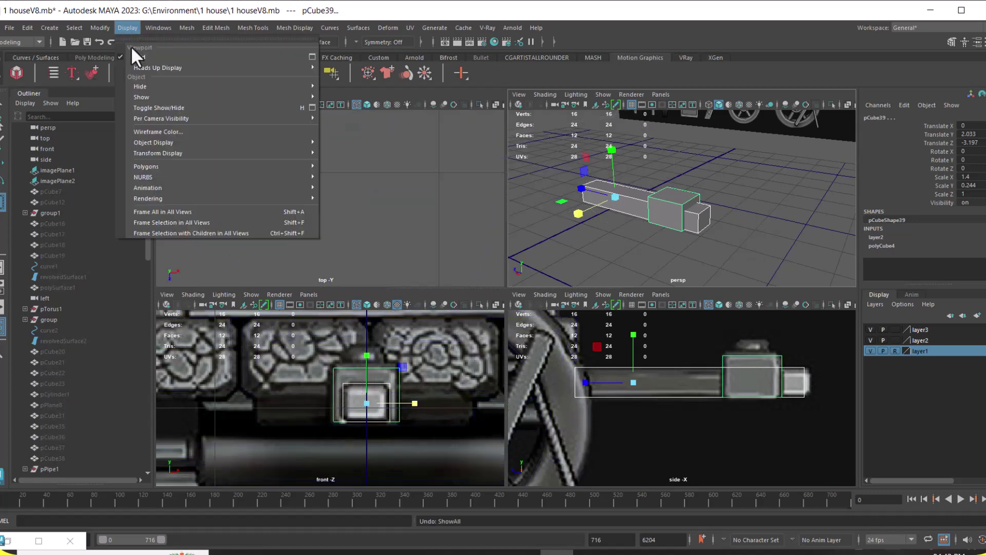
mouse_move(181, 98)
left_click(353, 141)
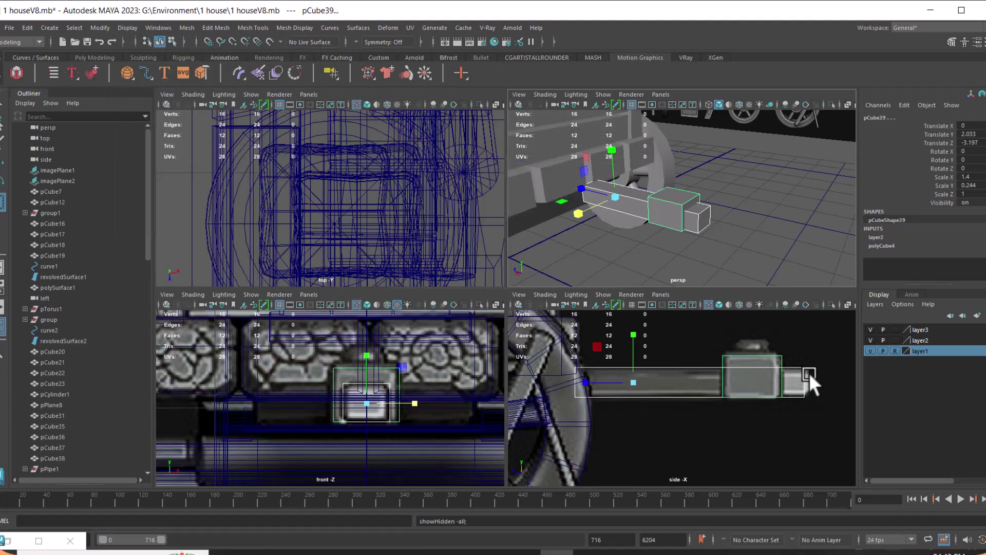
Duplicate the central block, flatten the copy to Scale Y 0.182 and lower it to Translate Y 1.984
left_click(718, 221)
left_click(682, 206)
scroll(396, 398, "up", 1)
key("ctrl+d")
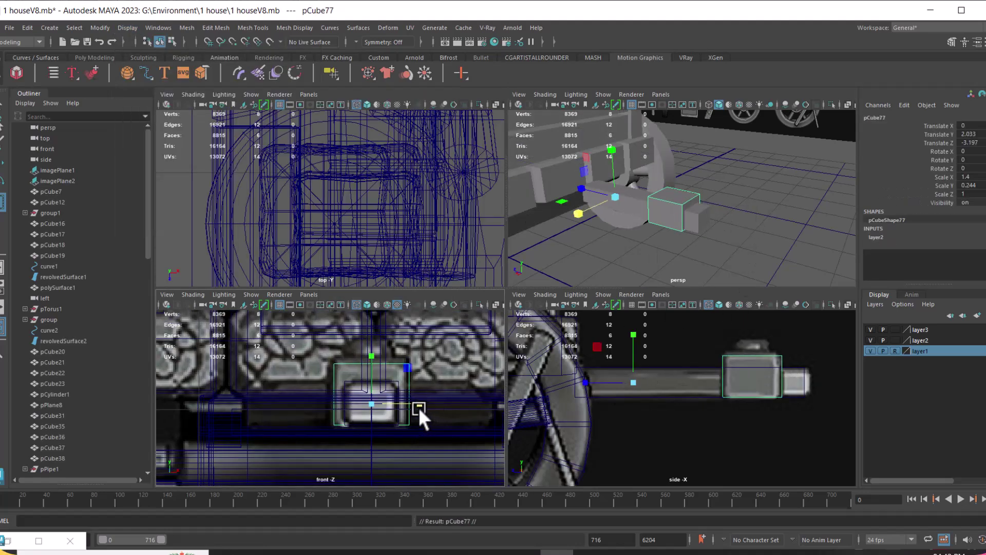
mouse_move(371, 355)
left_mouse_down()
mouse_move(372, 369)
mouse_move(369, 357)
left_mouse_up()
key("w")
key("r")
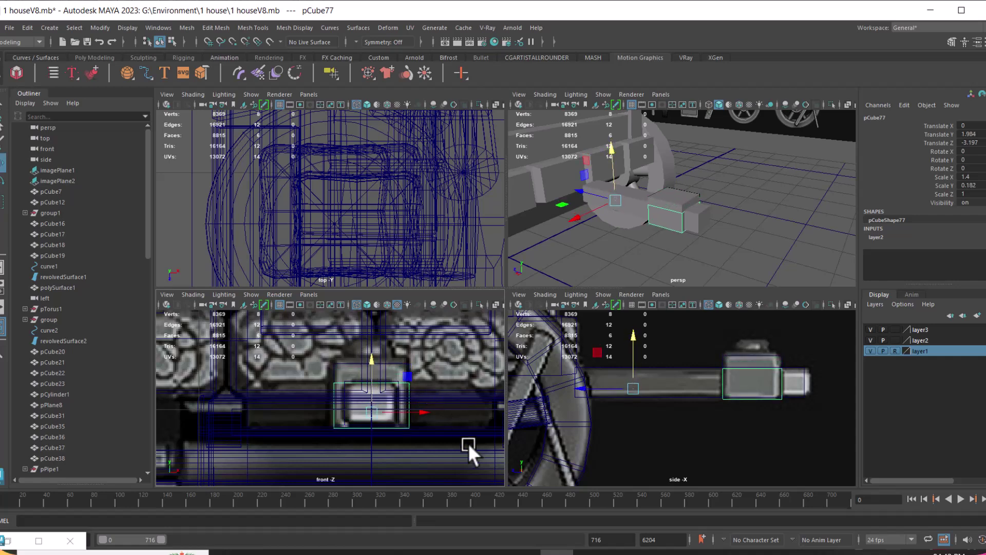
Widen the flattened copy to a Scale X of 4.613 to match the wide crossbar in the front reference
left_click_drag(420, 412, 526, 413)
left_click_drag(741, 259, 735, 231, "alt")
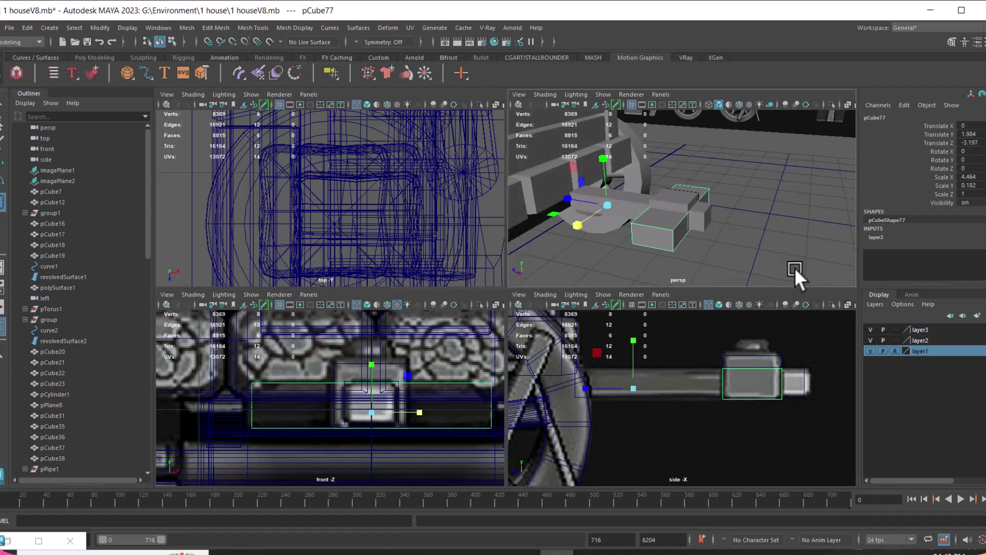
left_click_drag(790, 218, 729, 236, "alt")
key("w")
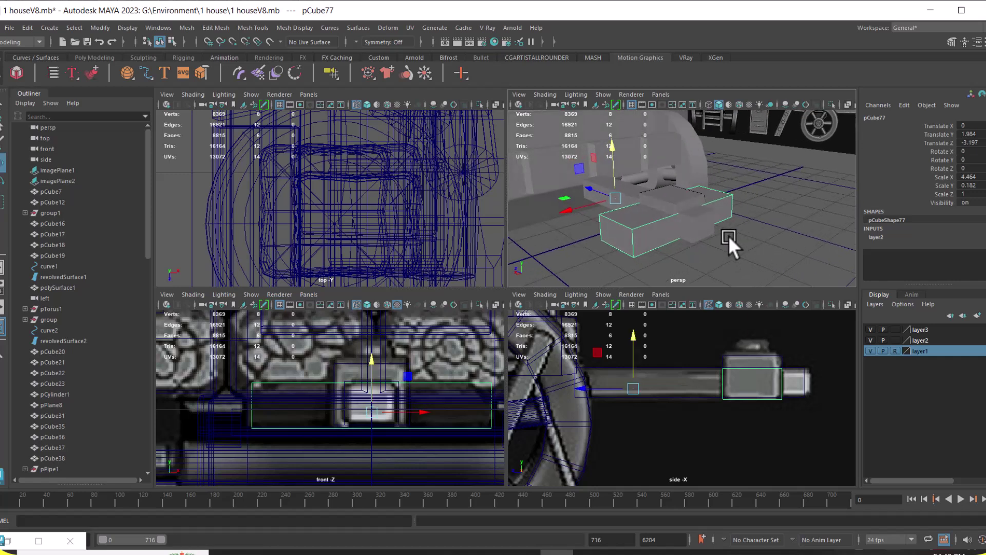
middle_click_drag(728, 207, 770, 208, "alt")
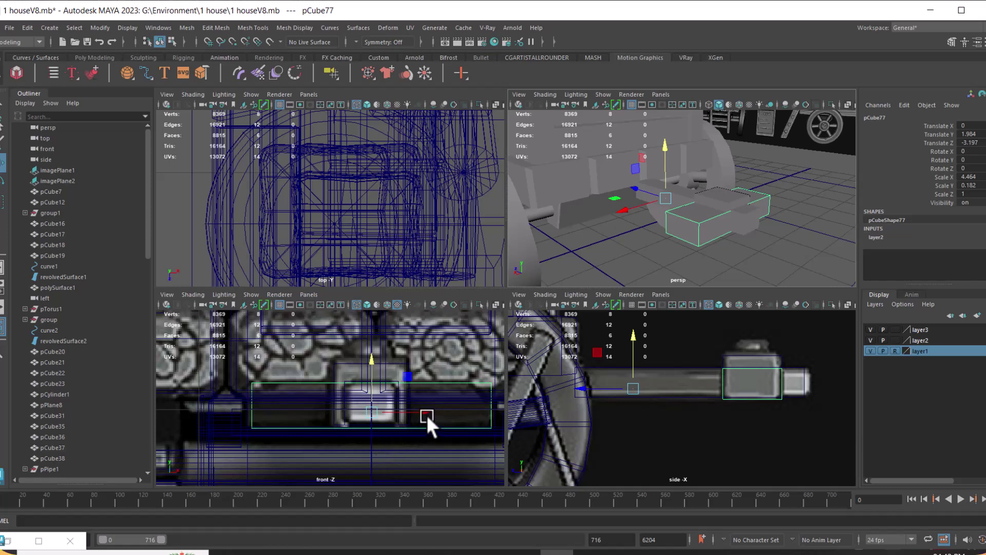
left_click_drag(426, 412, 420, 410)
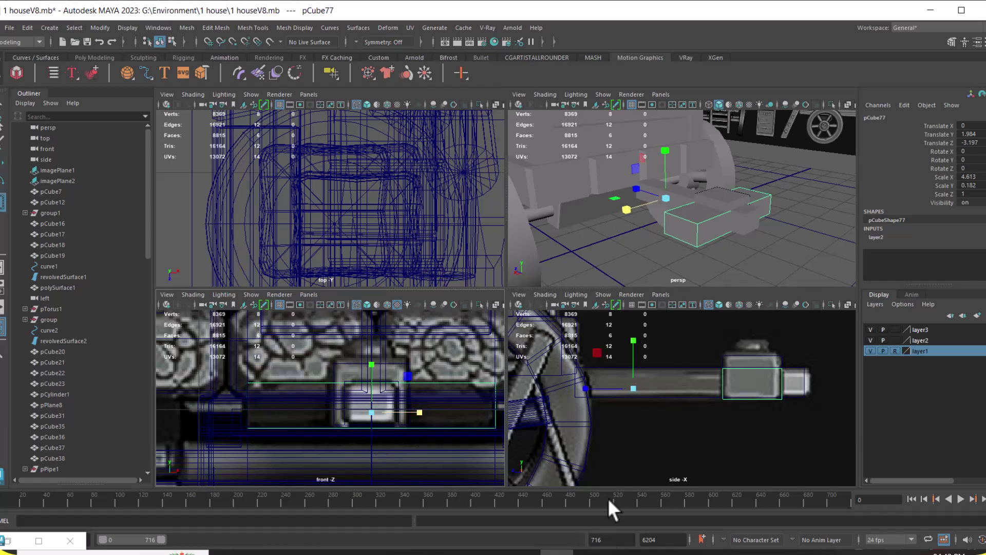
Examine the drawbar and crossbar in the enlarged reference image, and return it to a small window over the viewports
left_click(591, 552)
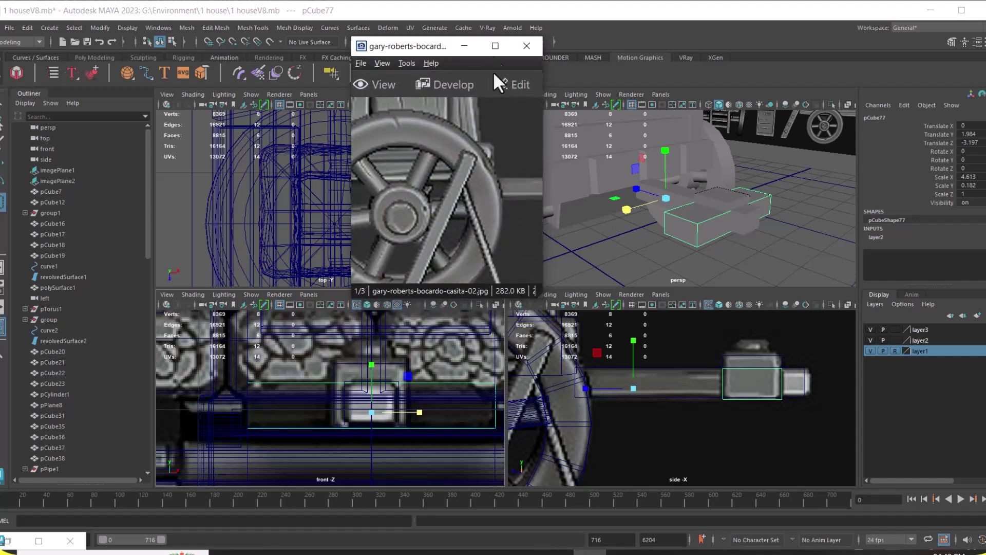
left_click(489, 47)
left_click_drag(372, 389, 521, 329)
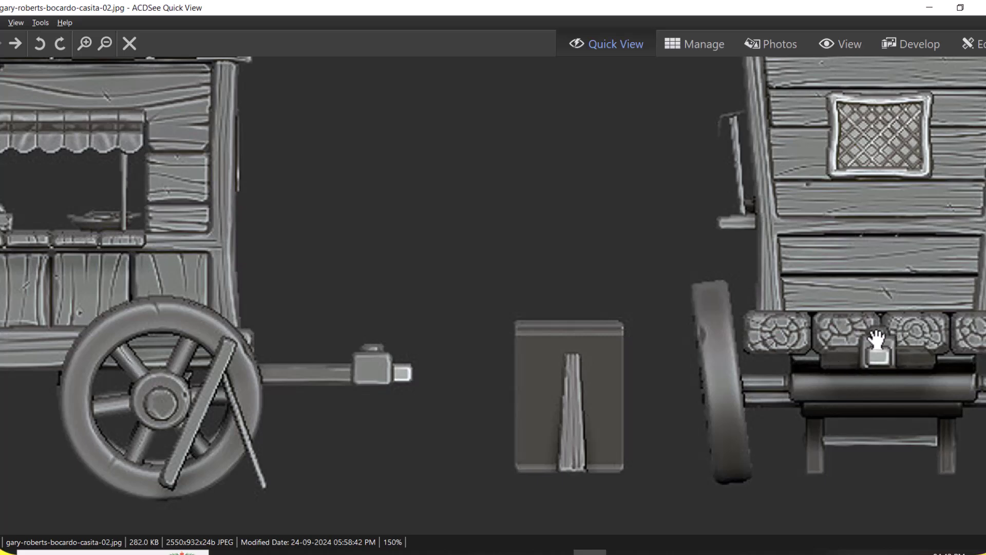
left_click_drag(788, 8, 330, 138)
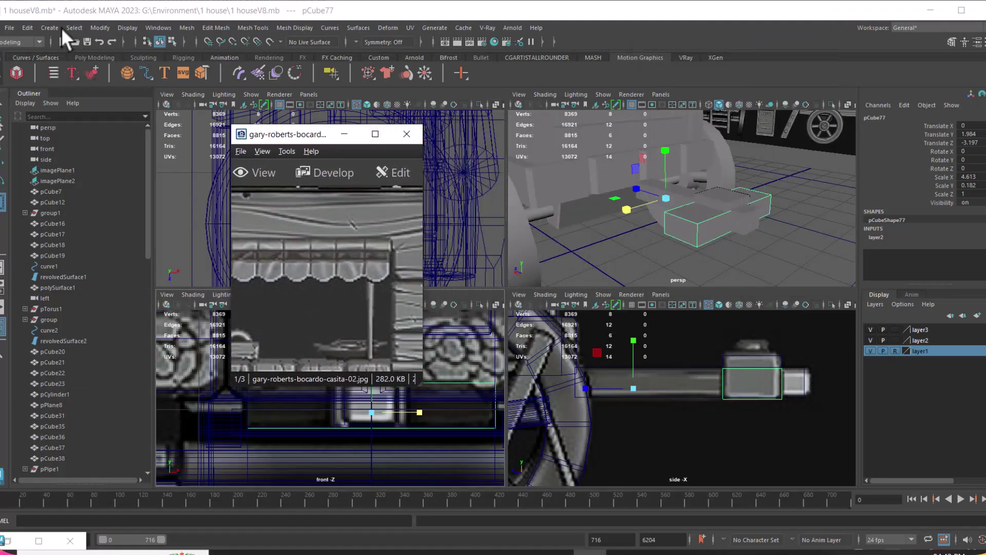
Duplicate the wheel axle cylinder and move the copy to Translate Z -2.372, beneath the drawbar's crosspiece
left_click_drag(638, 224, 701, 167, "alt")
left_click(584, 207)
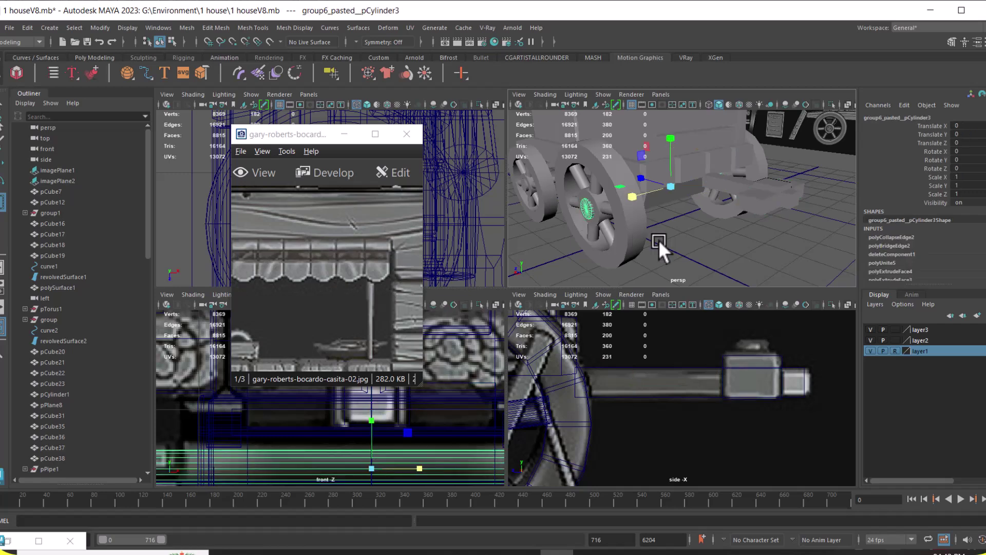
key("w")
scroll(714, 199, "up", 1)
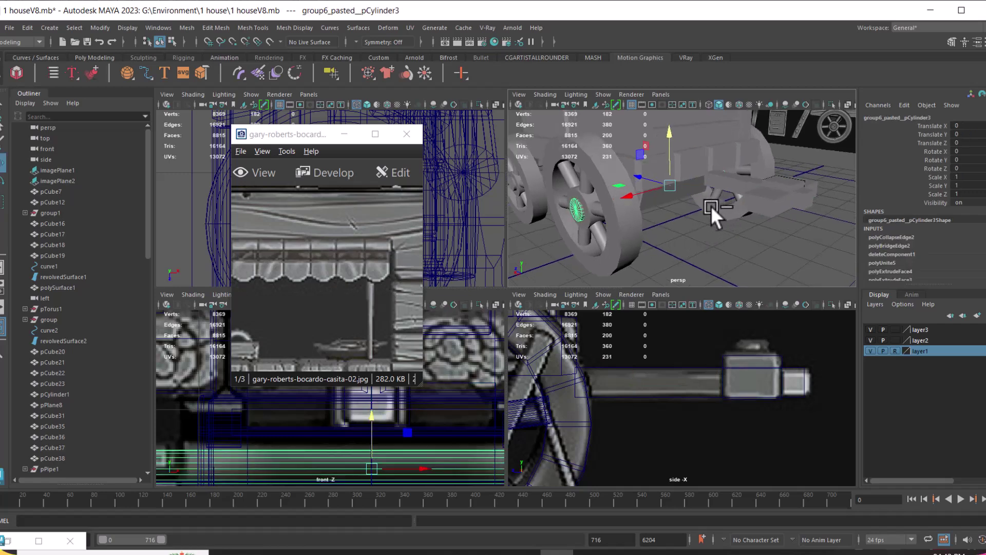
key("ctrl+d")
left_click_drag(638, 178, 716, 190)
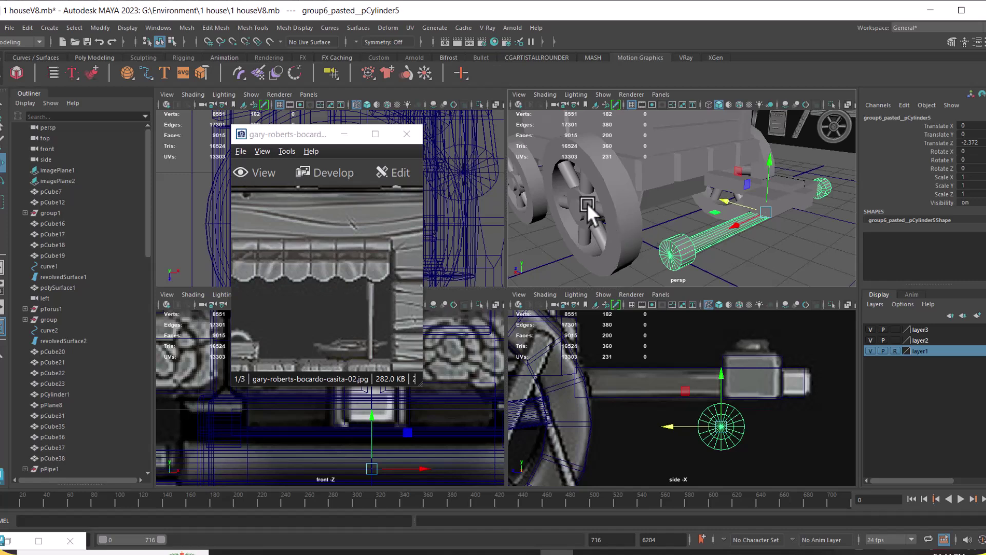
left_click(591, 208)
left_click(680, 237)
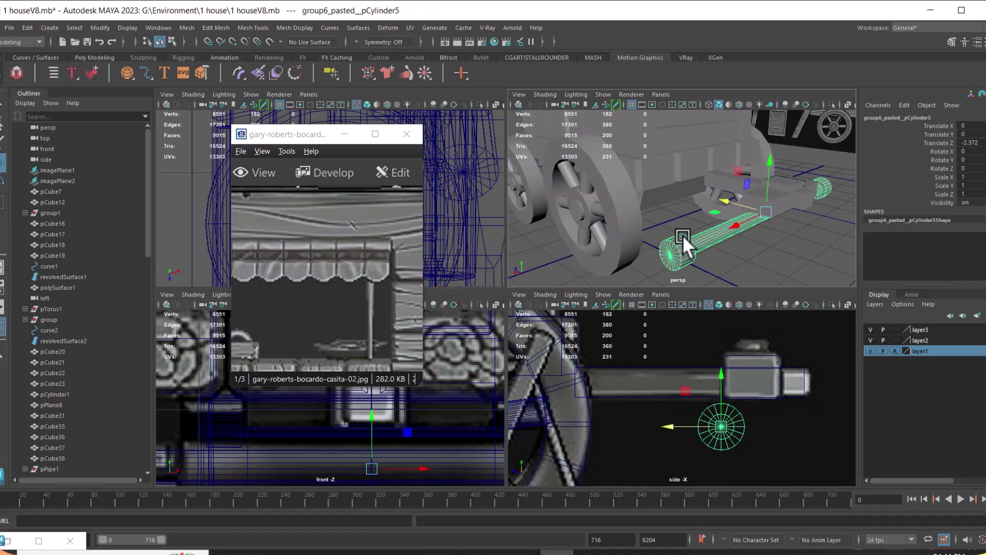
left_click(576, 202)
key("f")
left_click_drag(644, 203, 695, 241, "alt")
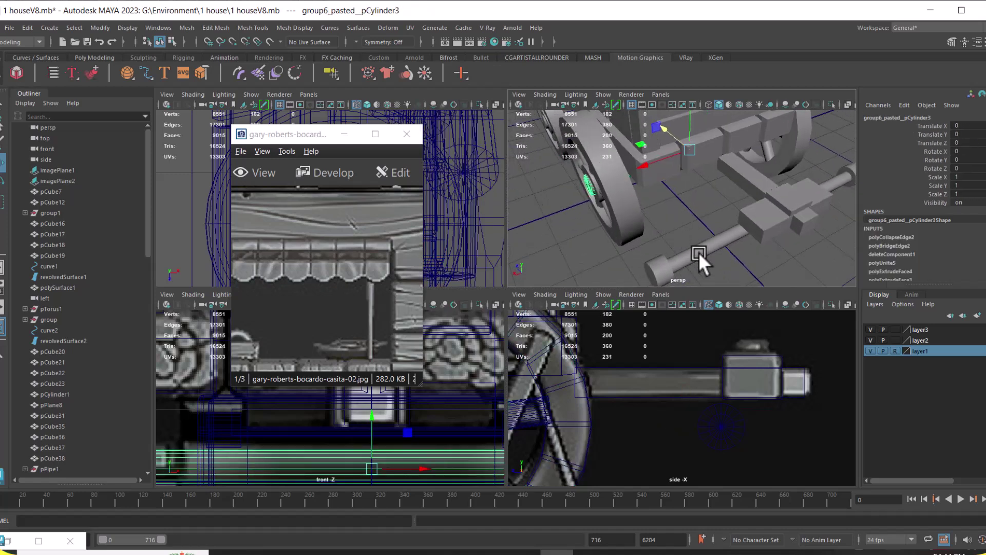
Stand the duplicated axle cylinder upright by setting its Rotate Z to 90
left_click(688, 259)
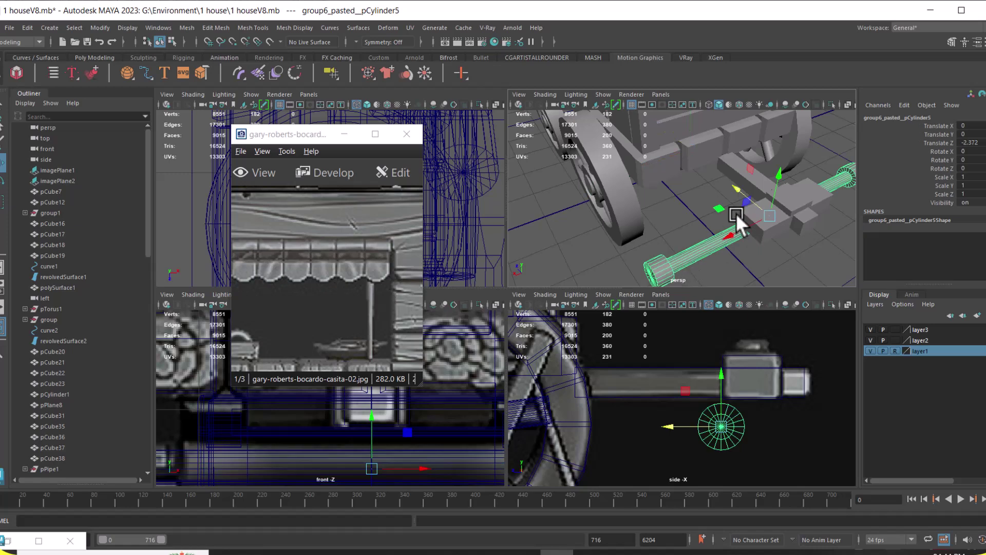
left_click_drag(735, 214, 657, 184, "alt")
key("e")
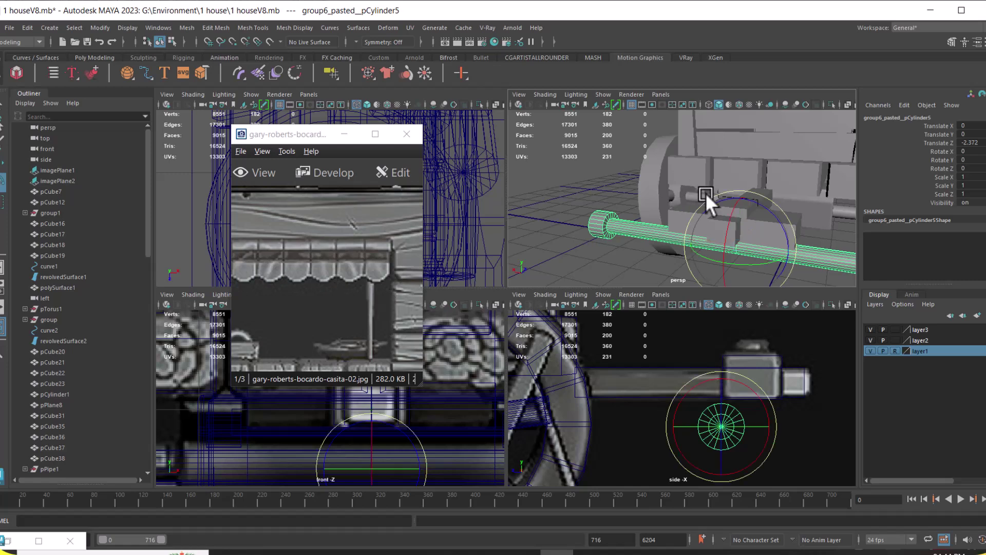
left_click_drag(764, 209, 806, 254)
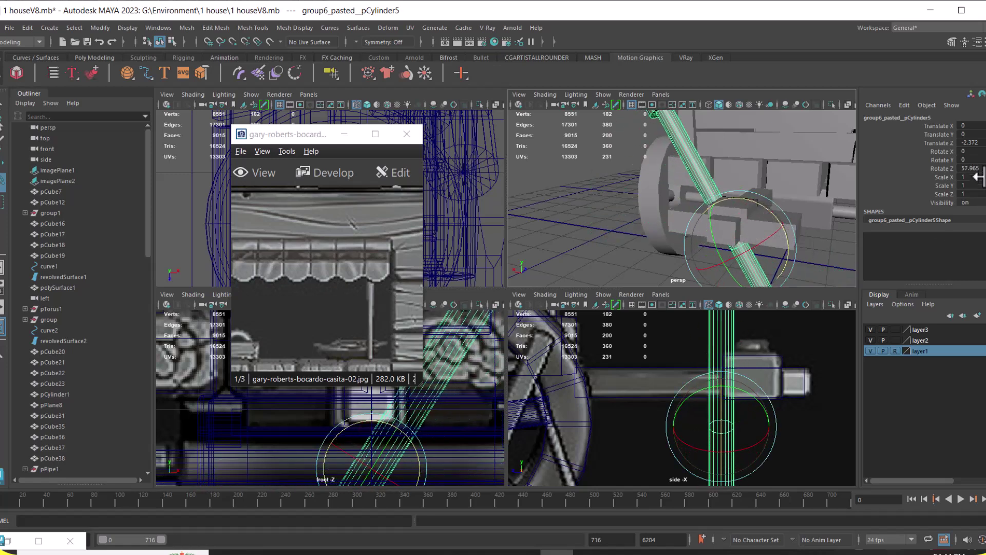
type("90")
key("Return")
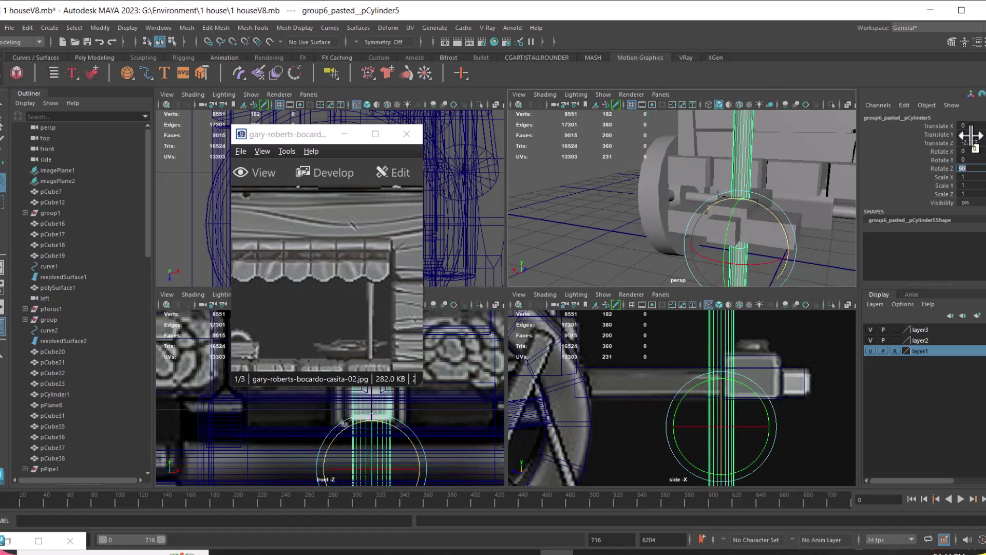
Move the upright cylinder to Translate Y -1.496 and Translate Z -2.65 so its upper cap sits over the central block
key("w")
scroll(770, 418, "down", 3)
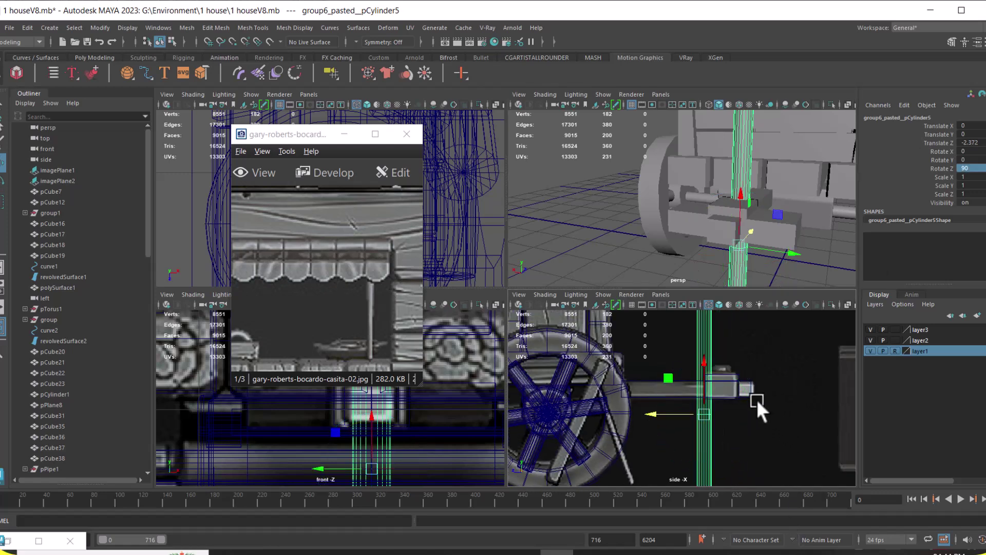
scroll(715, 395, "down", 5)
left_click_drag(678, 340, 682, 378)
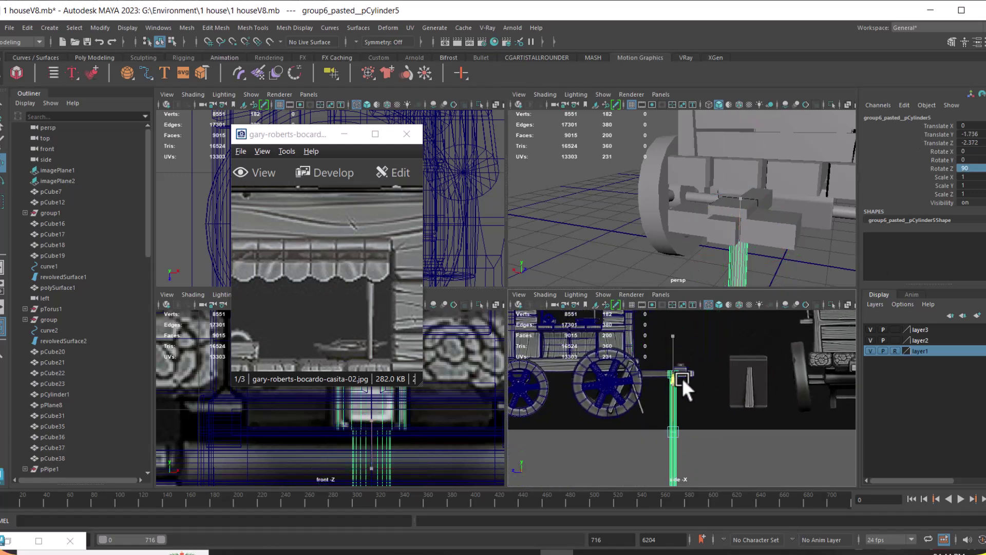
scroll(665, 371, "up", 3)
left_click_drag(658, 451, 630, 453)
scroll(671, 395, "up", 2)
left_click_drag(680, 422, 677, 403)
scroll(677, 403, "down", 3)
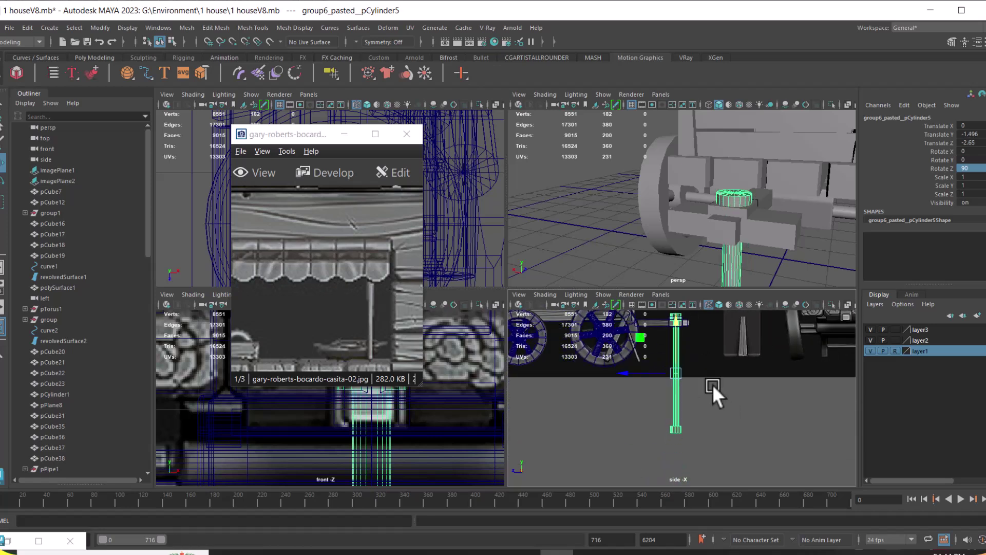
Delete the faces of the cylinder's shaft and lower end, keeping only the upper cap, and return to object selection
right_click_drag(764, 403, 773, 269)
left_click_drag(742, 409, 549, 473)
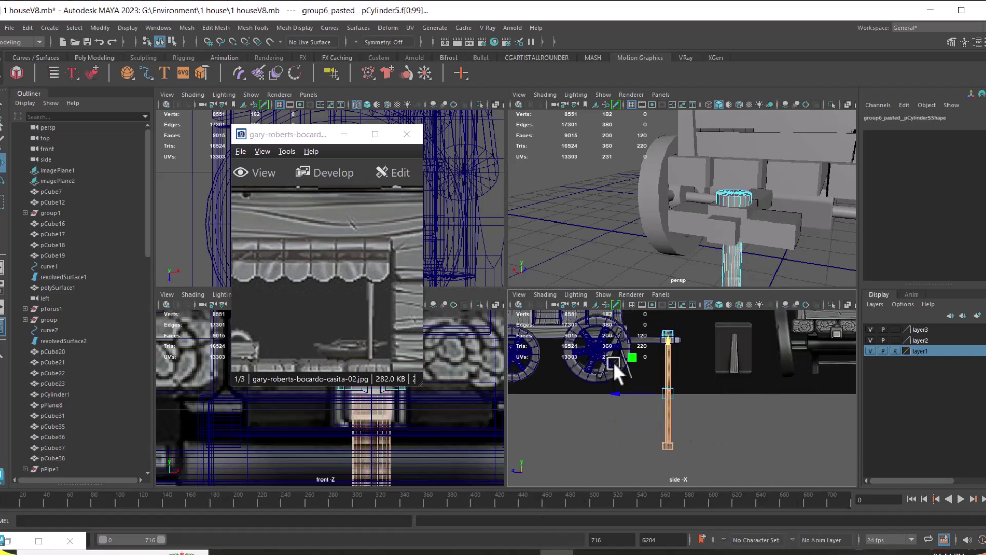
key("Delete")
scroll(671, 360, "up", 5)
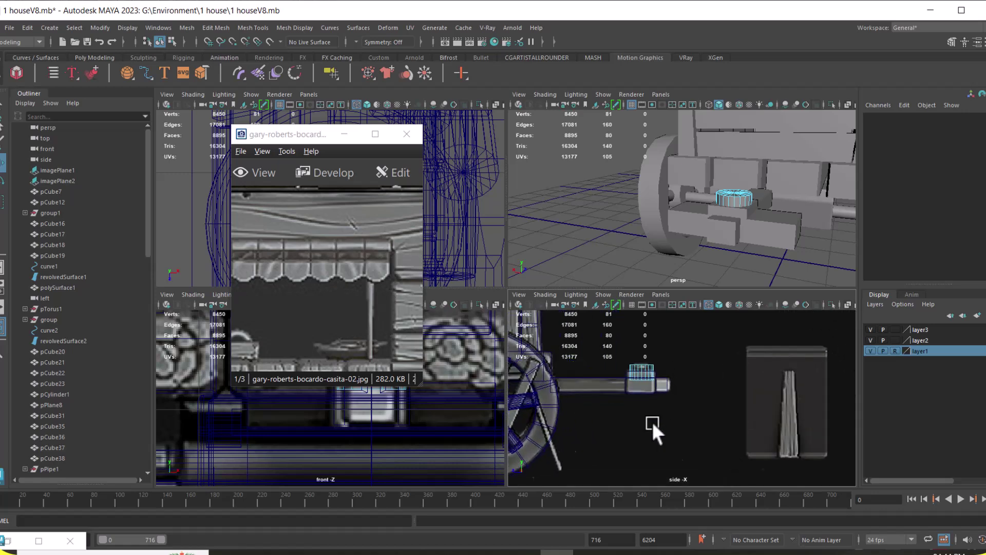
scroll(673, 435, "up", 3)
right_click_drag(640, 368, 711, 228)
scroll(625, 408, "up", 2)
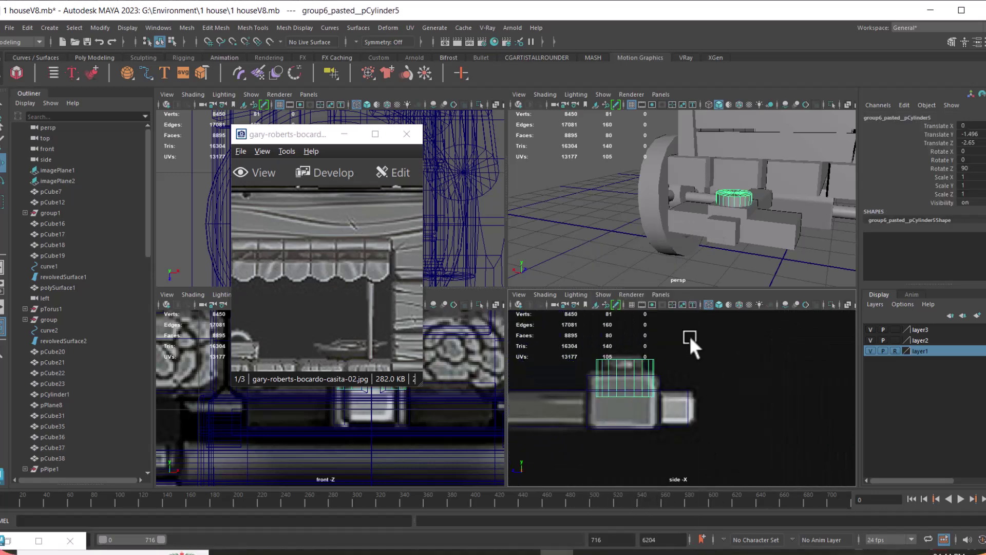
Center the cap's pivot, scale it uniformly to 0.731 and place it at Translate Y -1.442, Z -2.636 on the block
middle_click_drag(625, 407, 682, 459, "alt")
left_click(100, 28)
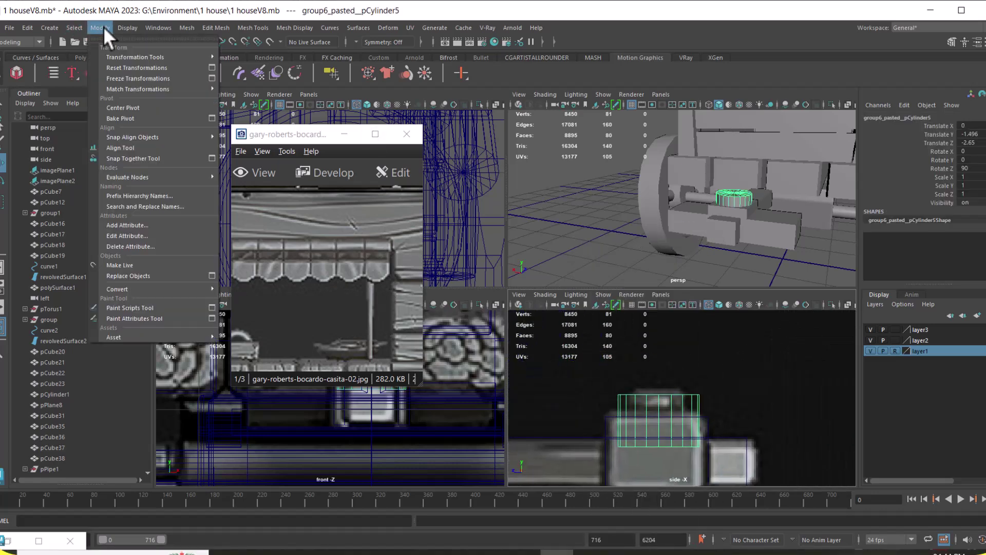
left_click(137, 108)
scroll(672, 432, "up", 1)
key("r")
middle_click_drag(675, 443, 613, 443)
key("w")
left_click_drag(642, 440, 638, 420)
scroll(770, 221, "up", 5)
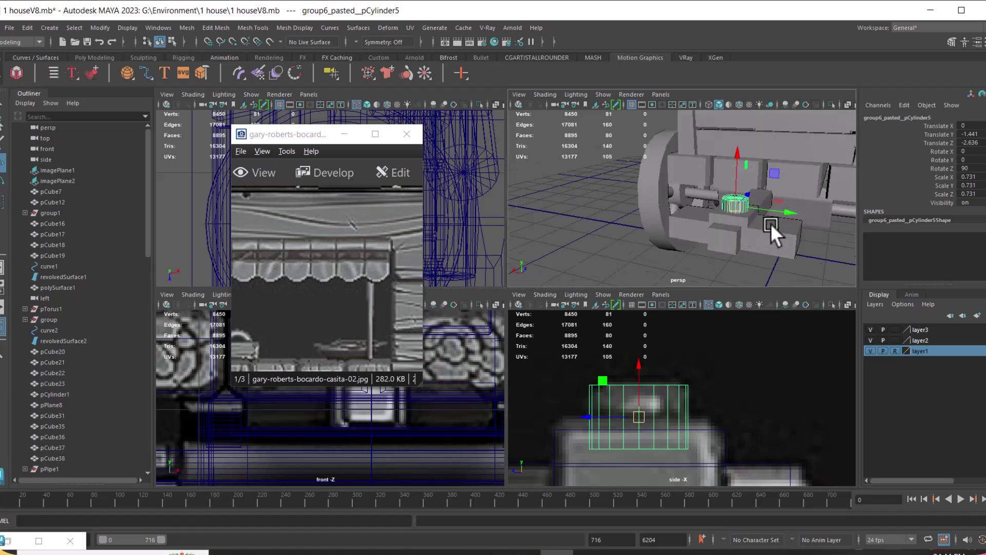
left_click_drag(637, 364, 637, 366)
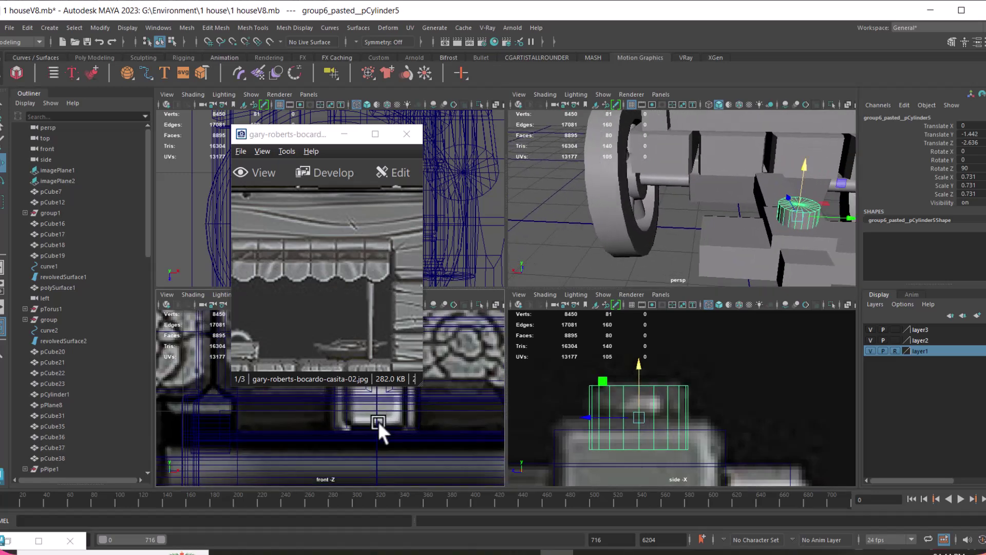
Move the reference image window aside, and hide everything except the cap to show its open underside in a maximized perspective view
left_click_drag(324, 131, 196, 79)
scroll(402, 390, "up", 1)
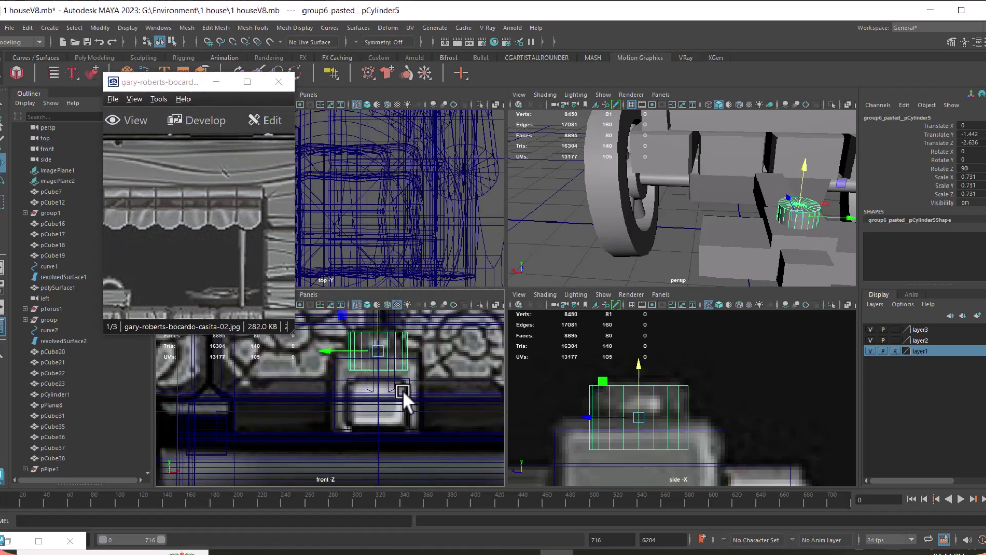
left_click_drag(796, 232, 802, 226, "alt")
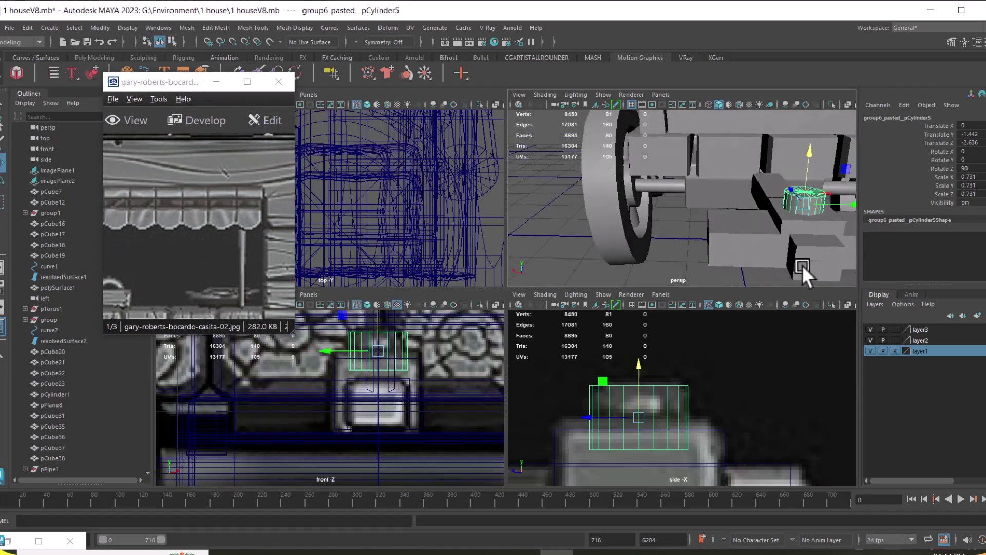
left_click(784, 222)
middle_click_drag(786, 229, 761, 249, "alt")
key("space")
left_click_drag(688, 359, 703, 257, "alt")
left_click(708, 296)
key("alt+h")
middle_click_drag(703, 257, 695, 372, "alt")
right_click_drag(696, 372, 740, 349, "alt")
middle_click_drag(722, 311, 605, 383, "alt")
right_click_drag(631, 376, 719, 362, "alt")
Close the hole in the cap's underside by converting its border edge loop to vertices and merging them to the center
right_click_drag(744, 270, 689, 247)
double_click(702, 271)
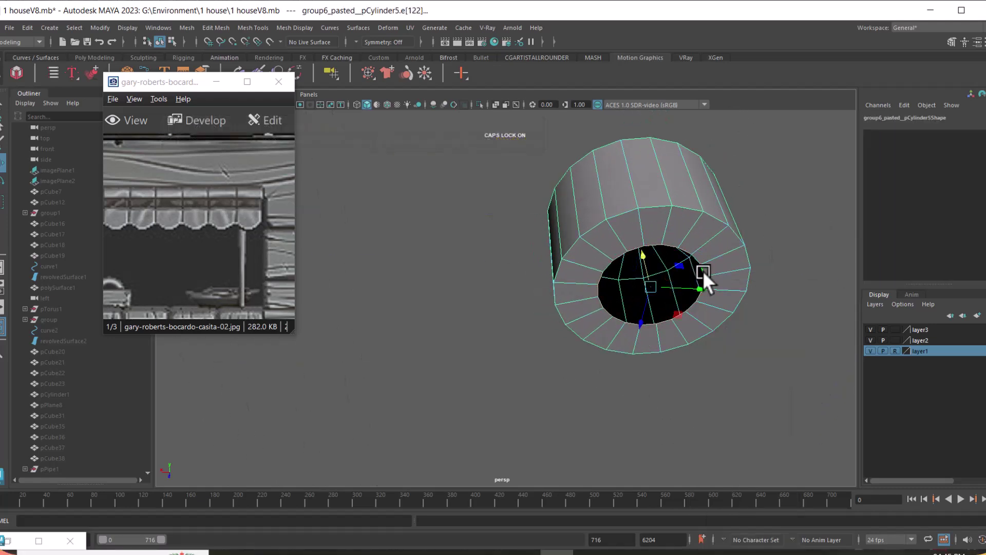
right_click(759, 236, "shift")
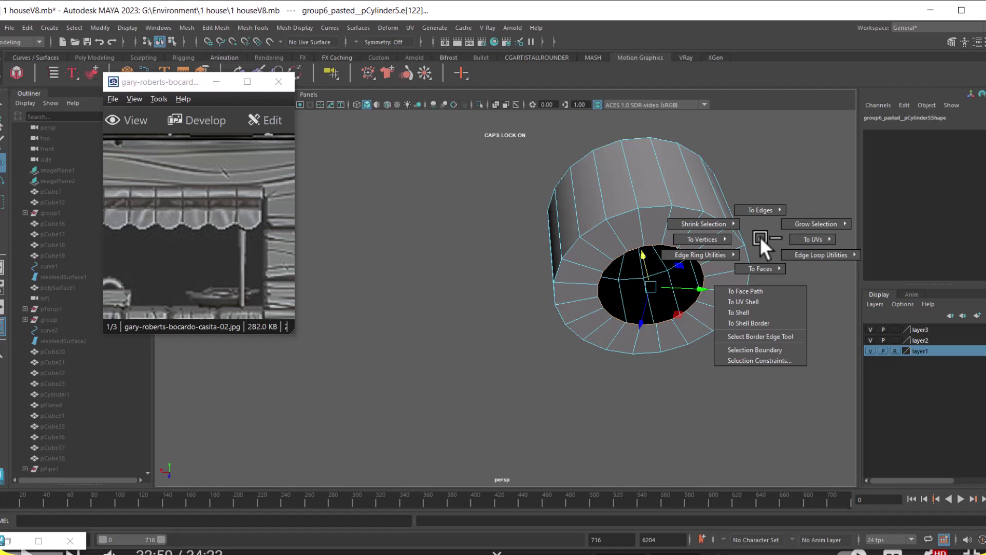
left_click(699, 241)
right_click(769, 263, "shift")
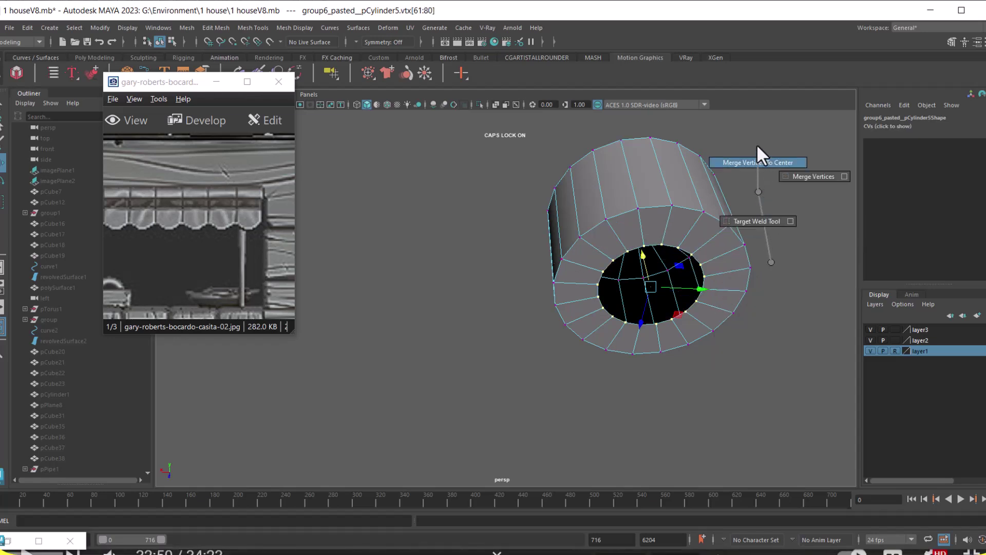
left_click(768, 158)
right_click_drag(663, 220, 778, 188)
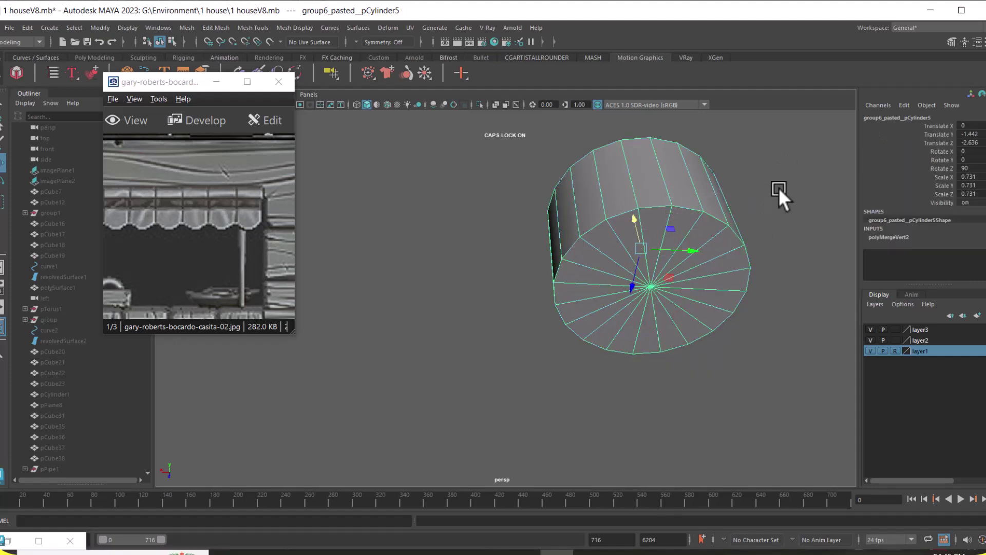
Bring the hidden cart parts back into view and pan the reference image to the drawbar's end block
left_click_drag(665, 226, 607, 379, "alt")
key("ctrl+1")
left_click_drag(279, 282, 167, 231)
left_click_drag(646, 366, 653, 302, "alt")
scroll(654, 338, "down", 3)
key("space")
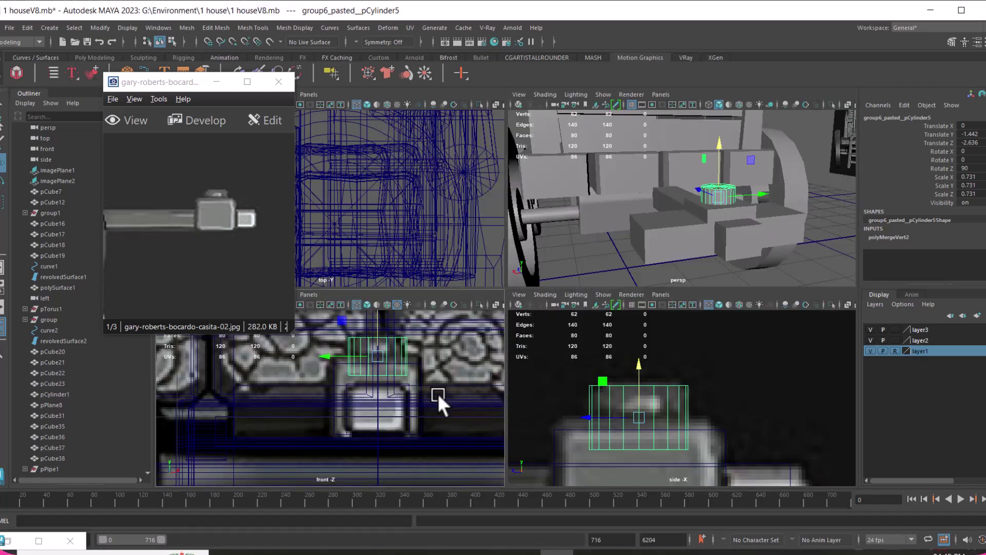
Increase the central block's Scale Y to 0.263 to match its height in the front reference
scroll(439, 392, "up", 3)
key("space")
scroll(565, 387, "up", 2)
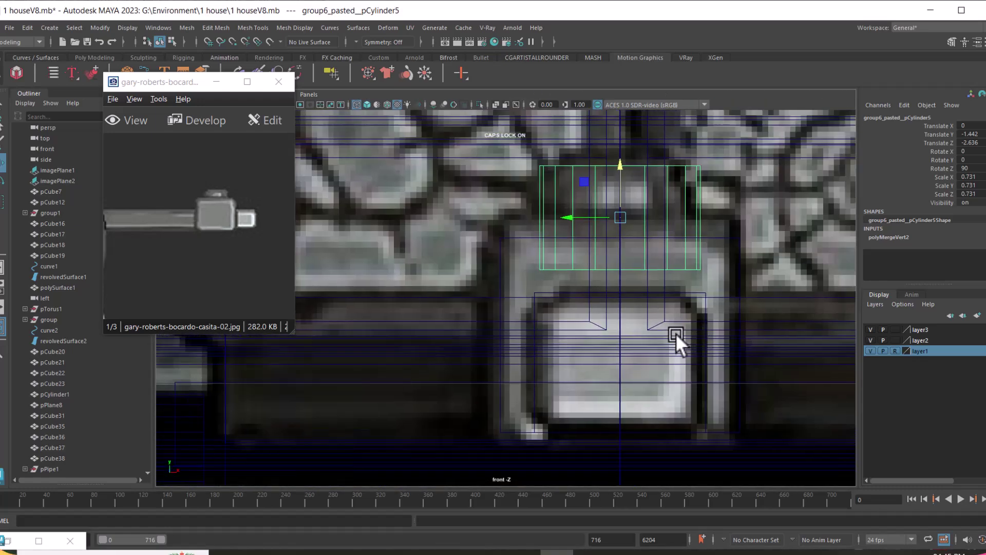
scroll(683, 346, "up", 1)
left_click(755, 265)
scroll(718, 300, "down", 6)
scroll(647, 340, "up", 2)
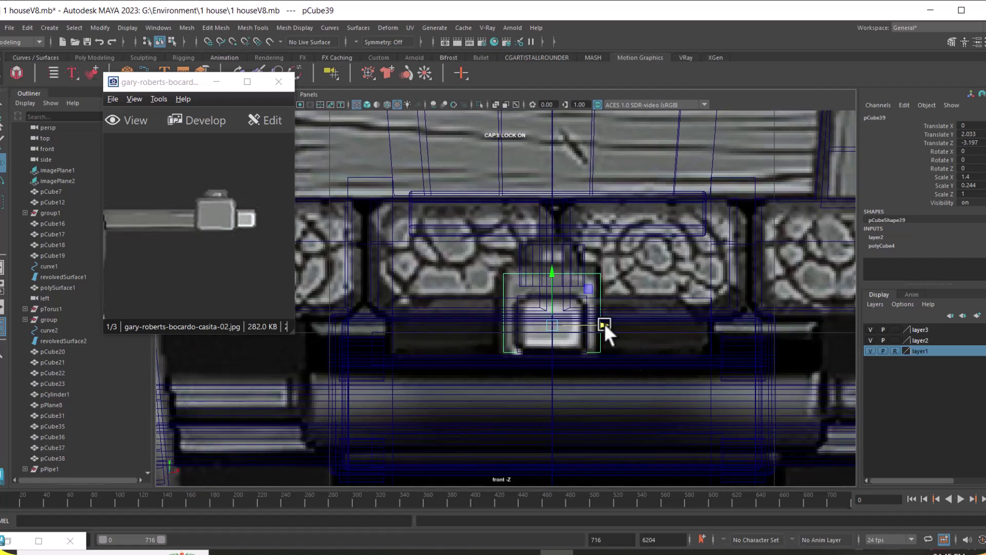
middle_click_drag(552, 301, 566, 244, "alt")
scroll(566, 243, "up", 2)
left_click_drag(582, 227, 579, 209)
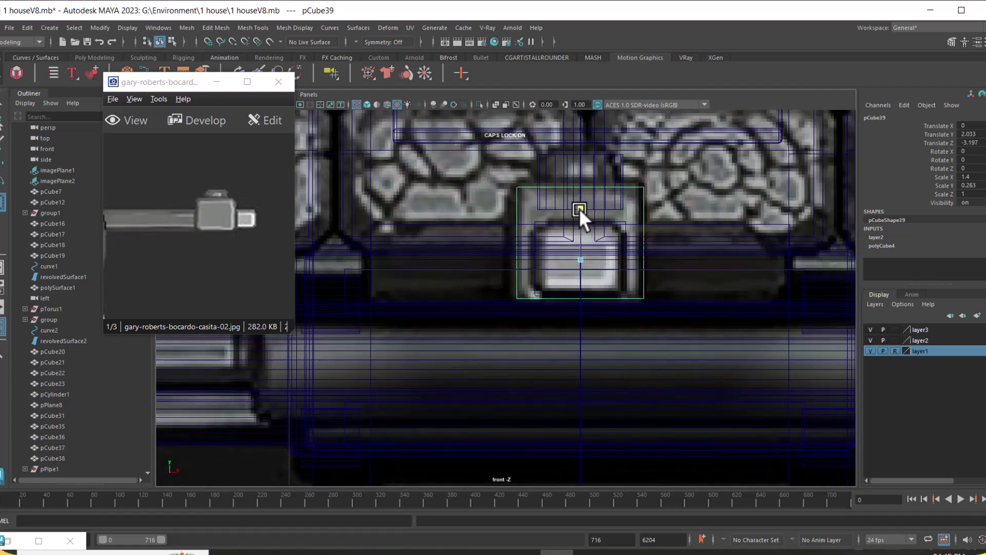
Bevel the central block's edges with 2 segments at a fraction of 0.5
key("space")
key("space")
left_click_drag(767, 234, 716, 312, "alt")
right_click_drag(745, 234, 746, 169)
left_click_drag(747, 169, 367, 495)
scroll(631, 349, "up", 4)
right_click_drag(637, 304, 681, 301, "shift")
scroll(683, 320, "up", 3)
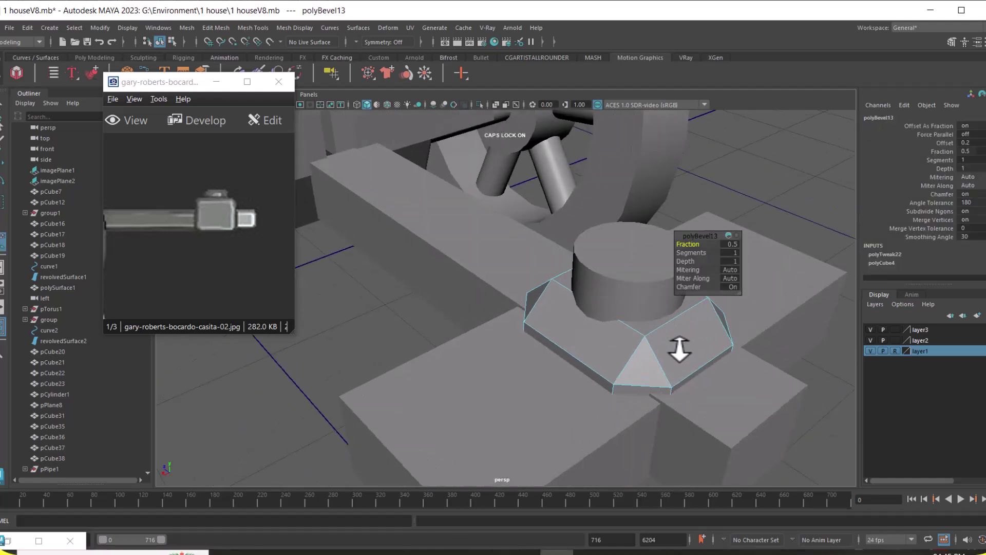
left_click_drag(689, 253, 697, 252)
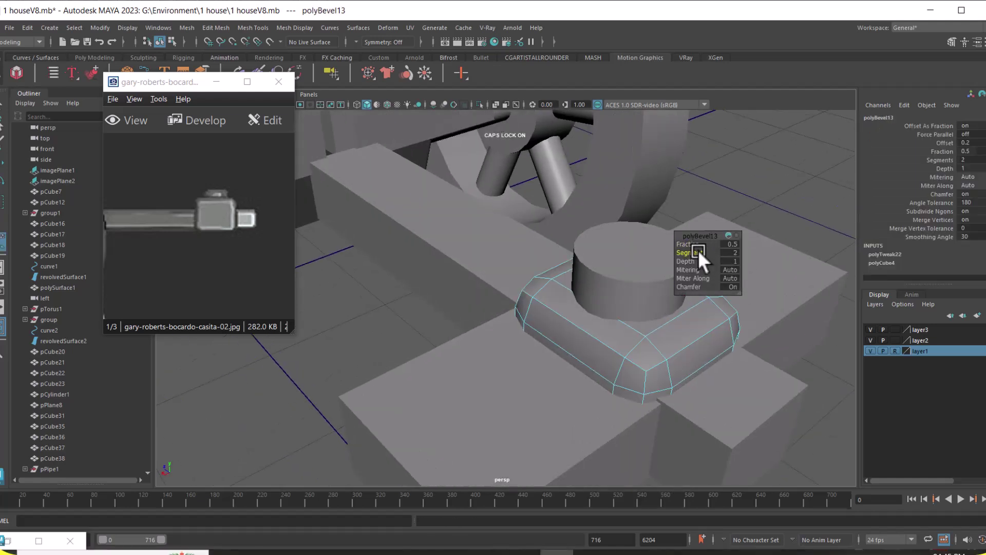
Compare the beveled block with the side reference and raise its bevel to 3 segments
key("space")
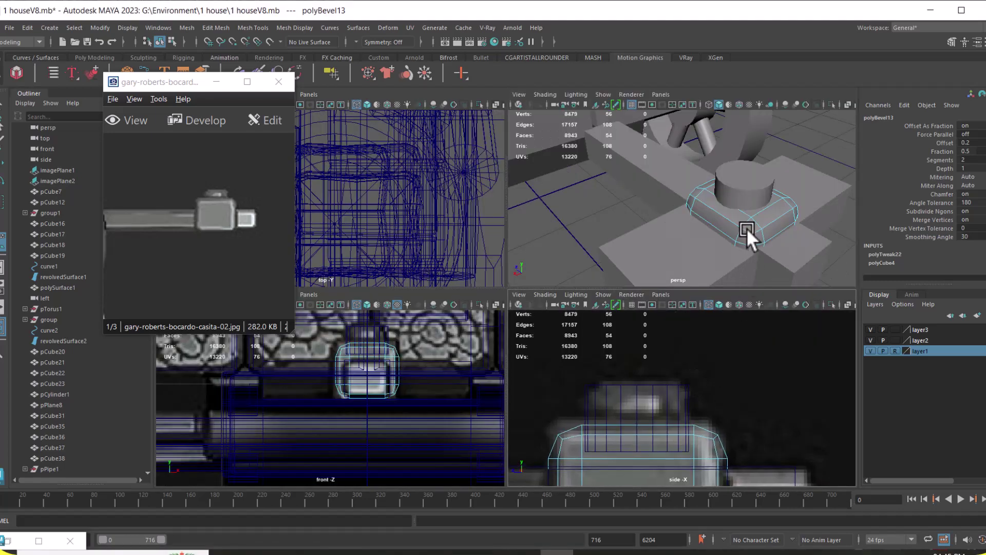
right_click_drag(686, 393, 691, 441, "alt")
middle_click_drag(669, 429, 672, 395, "alt")
right_click_drag(672, 396, 694, 429, "alt")
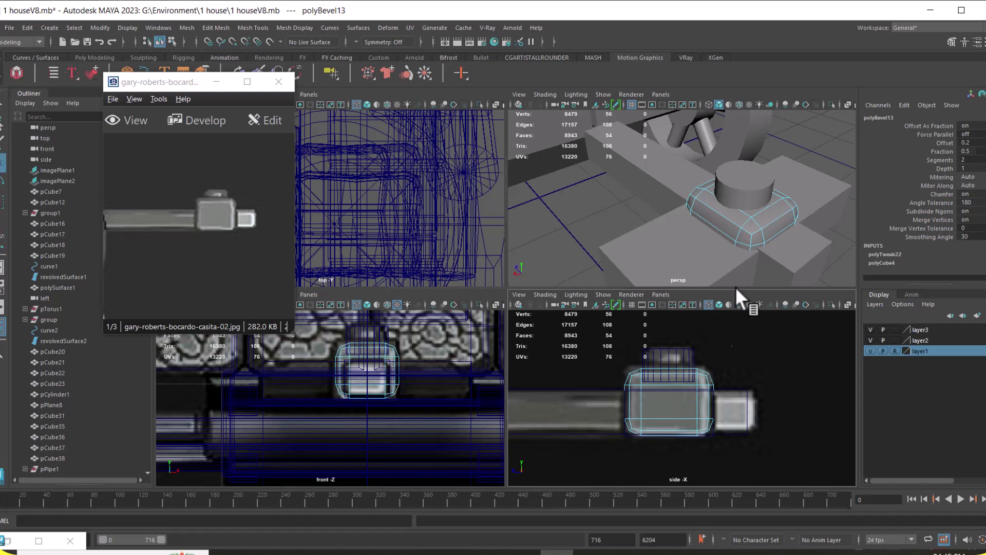
left_click_drag(764, 209, 906, 242, "alt")
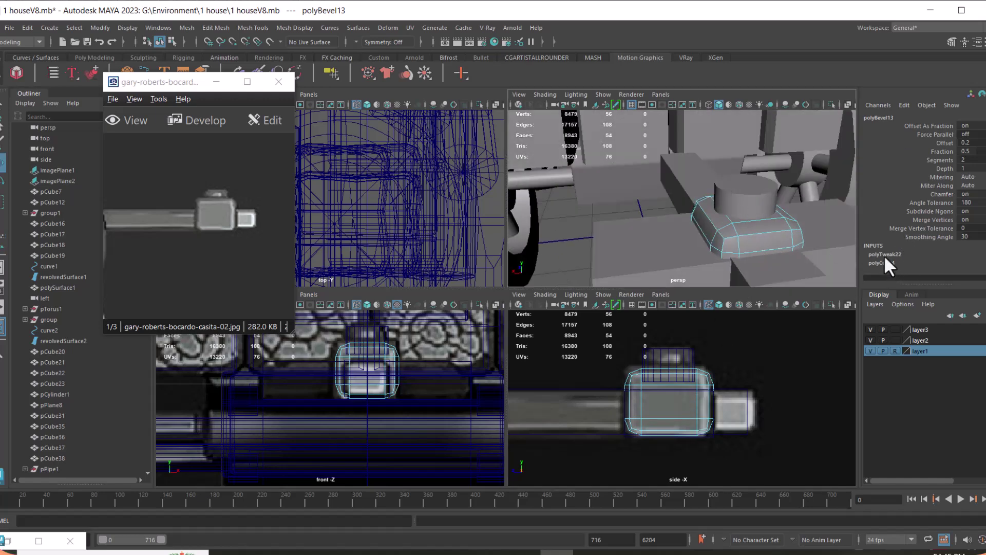
right_click_drag(751, 229, 805, 206)
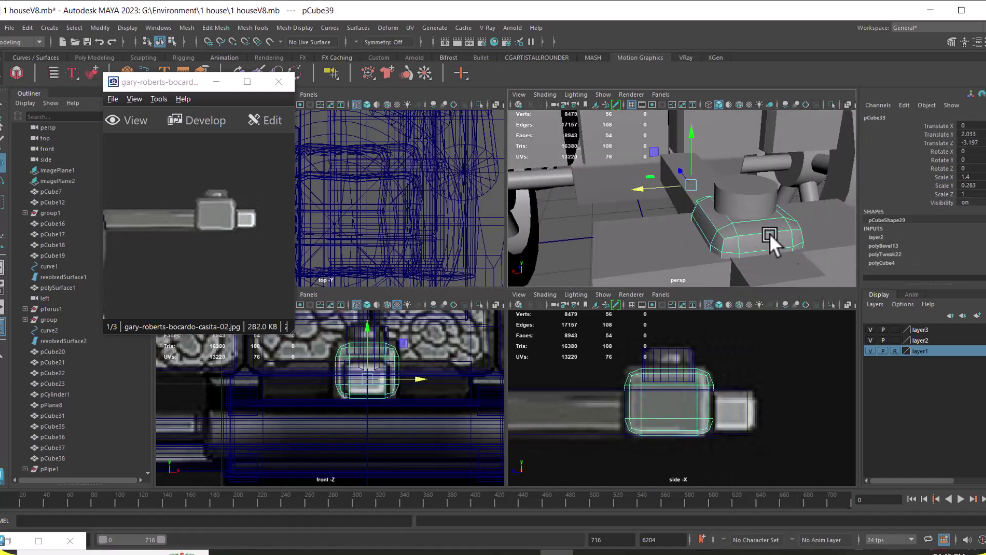
left_click(882, 246)
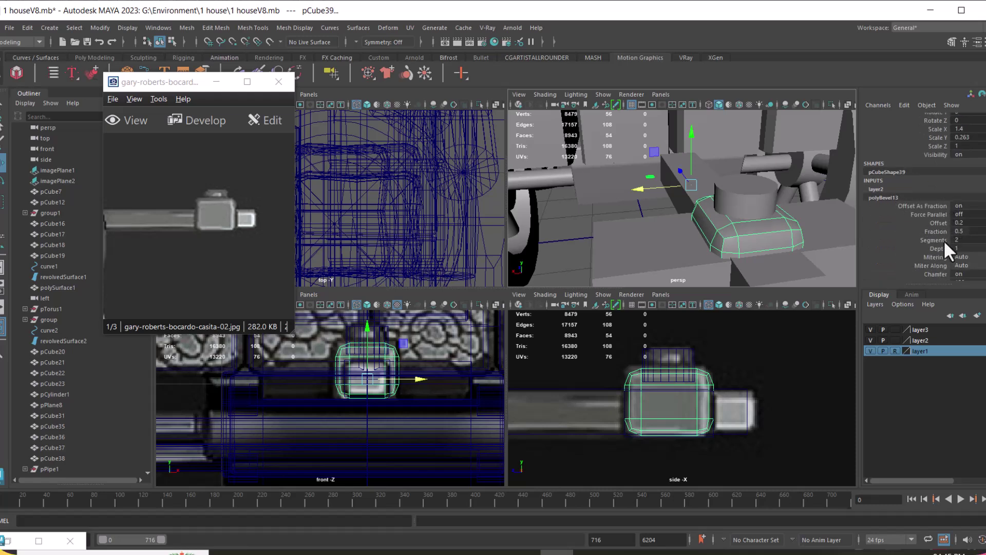
left_click(937, 249)
left_click(930, 239)
middle_click_drag(803, 225, 827, 228)
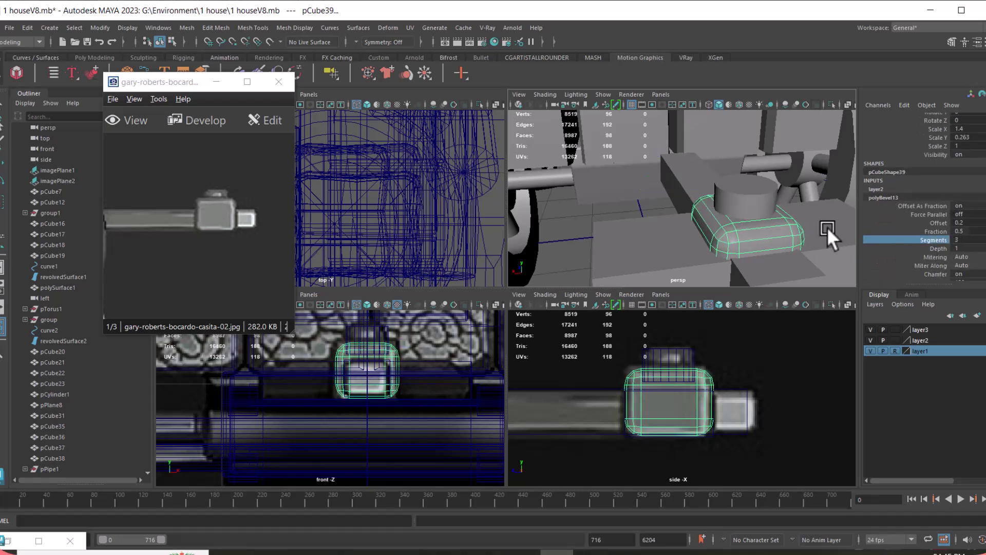
Set the central block's bevel Offset to 2.67, leaving Offset As Fraction on
left_click(929, 206)
mouse_move(739, 233)
middle_mouse_down("ctrl")
mouse_move(732, 235)
mouse_move(753, 234)
middle_mouse_up("ctrl")
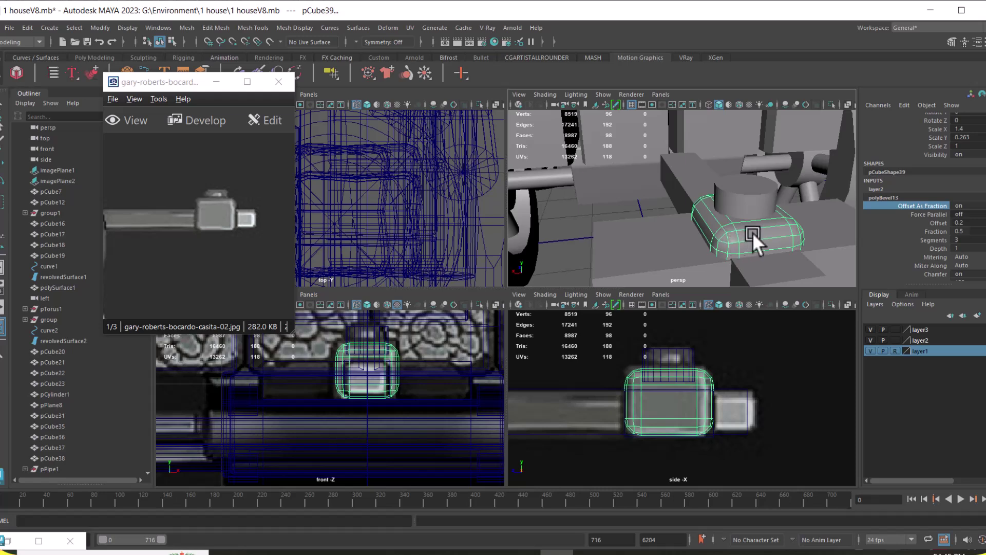
left_click(936, 223)
middle_click_drag(801, 248, 817, 245)
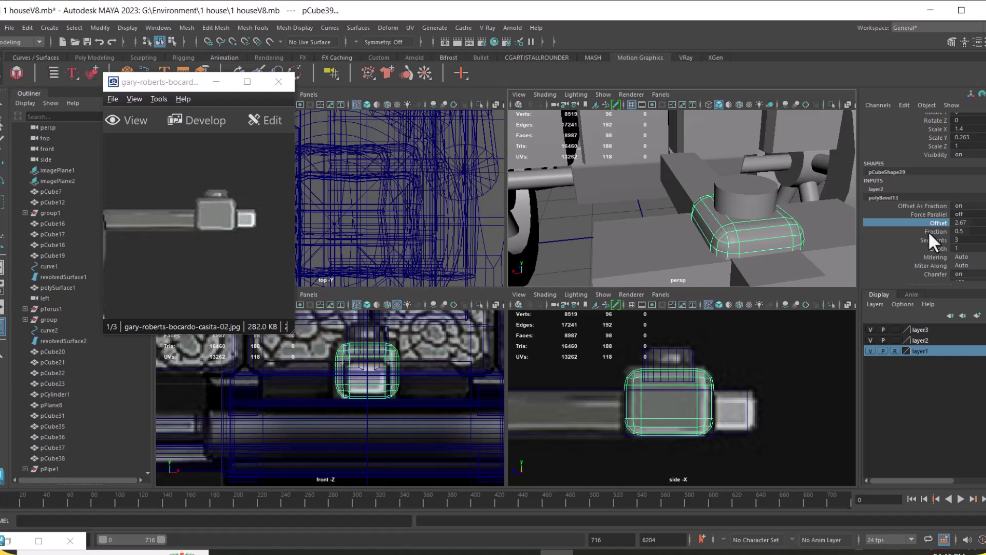
Undo the central block's last bevel Offset change and set its bevel Fraction to 0.27
key("ctrl+z")
left_click(937, 232)
mouse_move(810, 249)
middle_mouse_down()
mouse_move(819, 246)
mouse_move(798, 245)
middle_mouse_up()
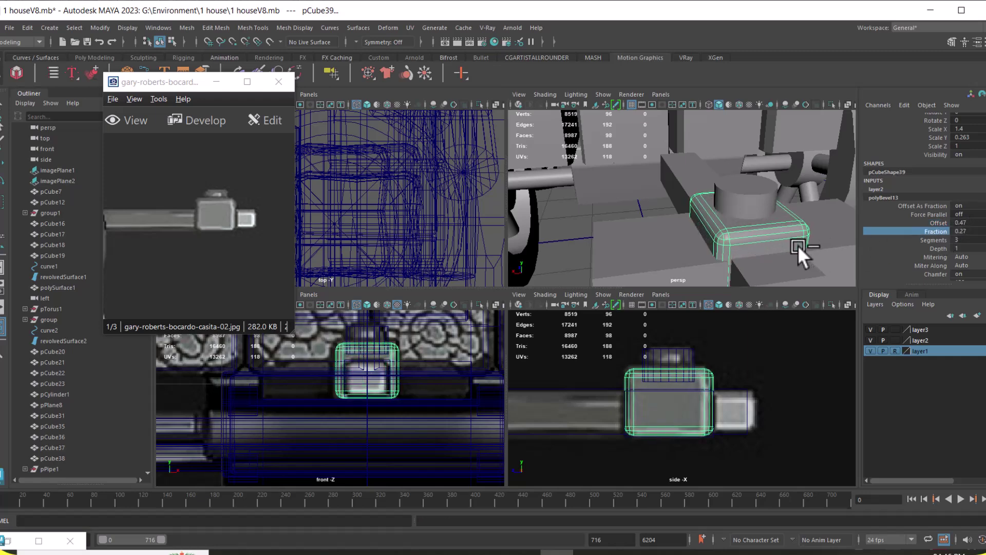
key("w")
left_click_drag(796, 247, 739, 239, "alt")
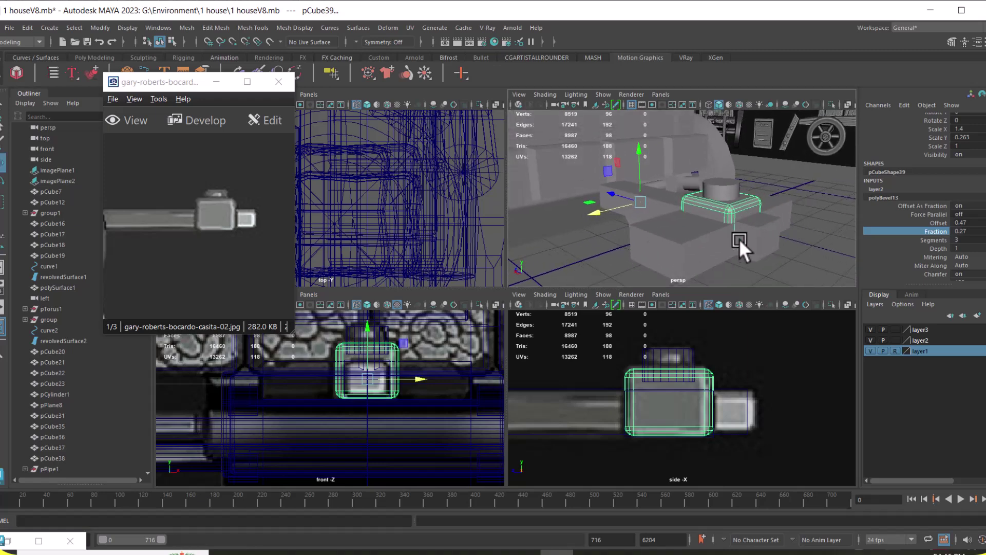
Bevel all edges of the long drawbar running through the central block with 2 segments
left_click(675, 247)
left_click_drag(672, 260, 768, 233, "alt")
left_click(778, 248)
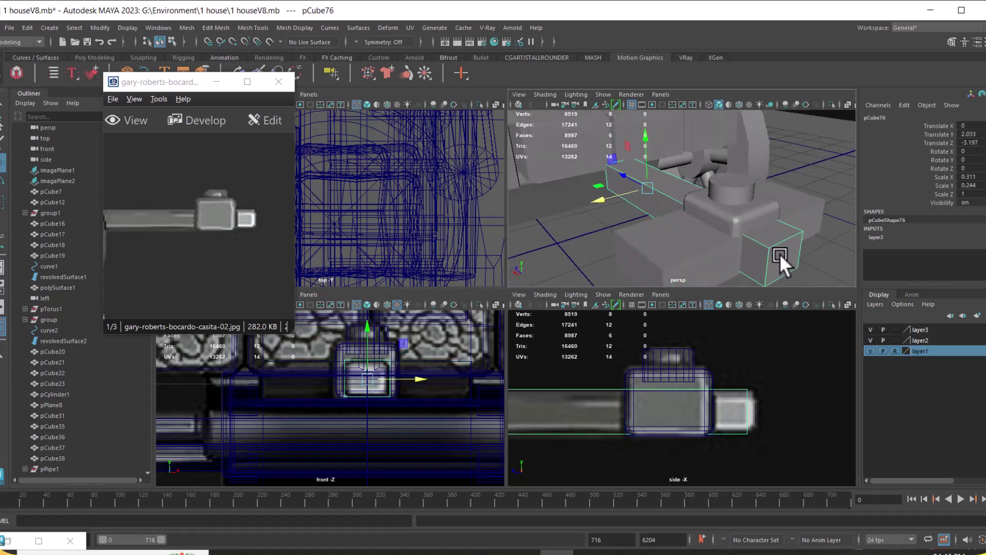
scroll(780, 254, "down", 3)
key("space")
right_click_drag(728, 243, 730, 164)
scroll(702, 223, "down", 3)
left_click_drag(760, 191, 329, 518)
right_click_drag(506, 297, 546, 294, "shift")
right_click_drag(635, 337, 664, 394, "alt")
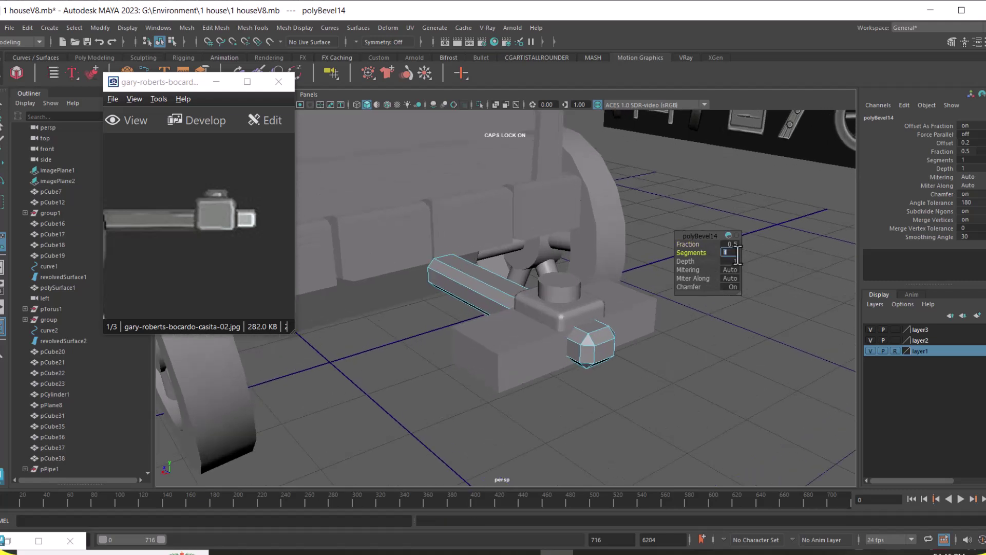
key("Return")
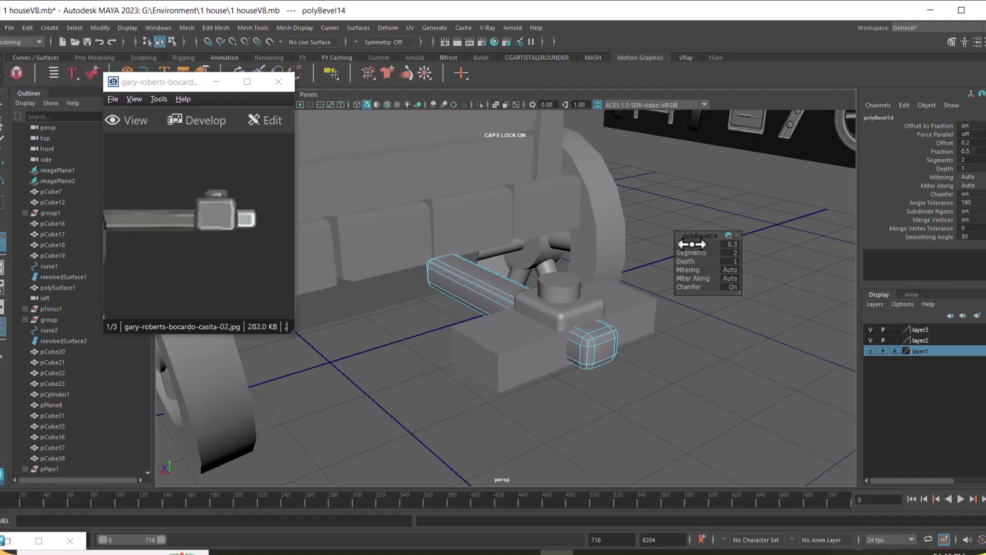
Set the drawbar bevel's Fraction to 0.3
left_click_drag(689, 243, 686, 244)
left_click(730, 244)
type("0.3")
key("Return")
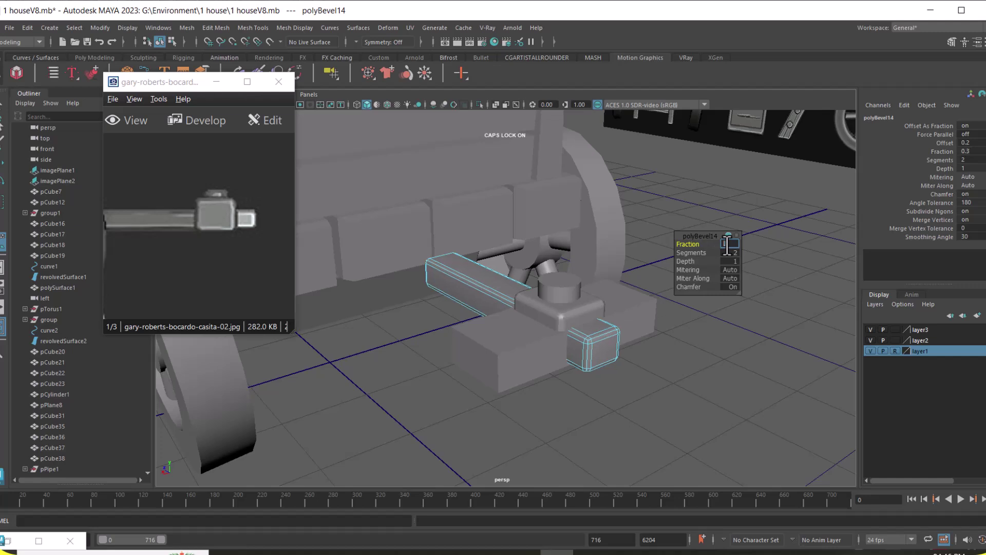
Bevel all edges of the wide crossbar beneath the central block with 2 segments
right_click_drag(575, 244, 659, 238)
left_click(642, 288)
right_click_drag(751, 243, 754, 191)
left_click_drag(748, 261, 423, 470)
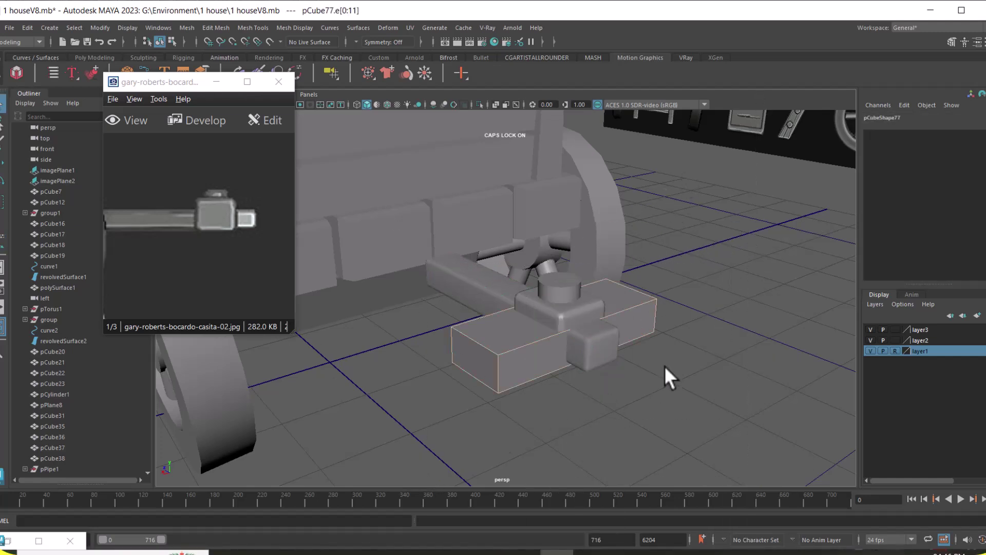
scroll(663, 360, "up", 2)
right_click_drag(659, 311, 702, 315, "shift")
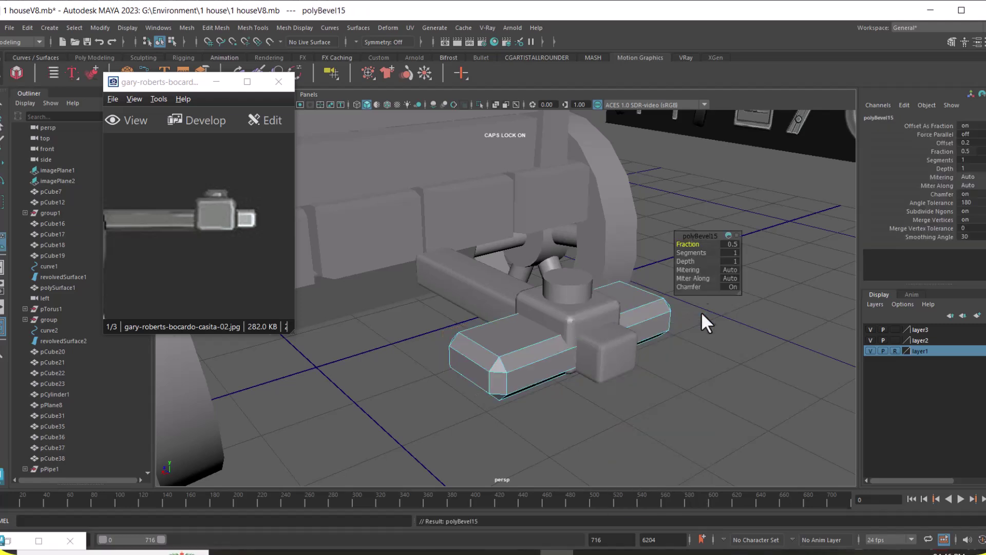
left_click(732, 252)
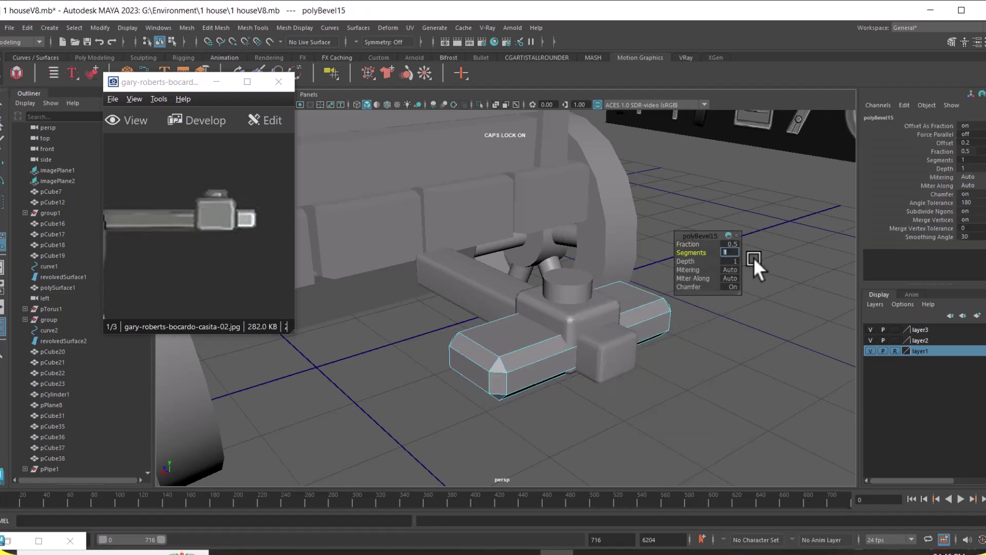
type("2")
key("Return")
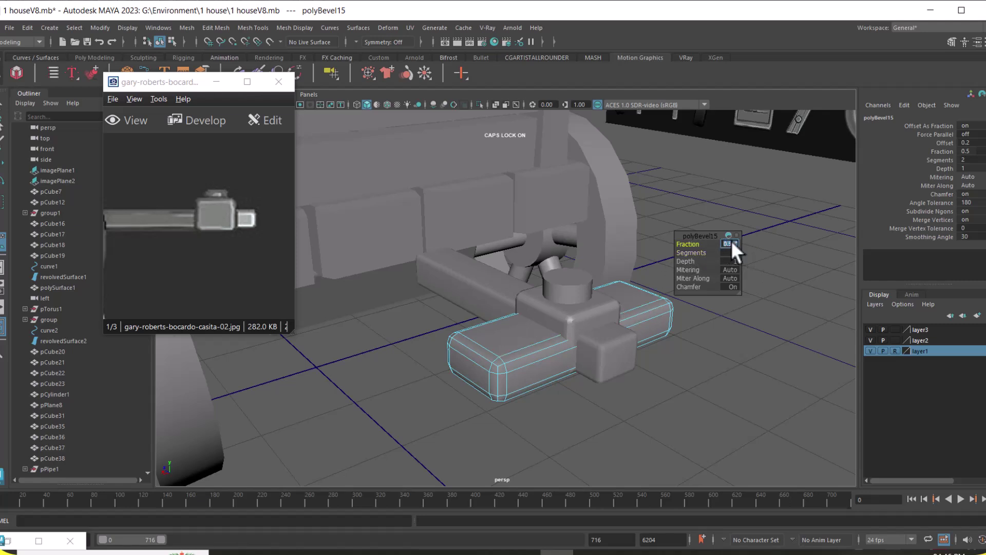
Set the crossbar bevel's Fraction to 0.3, return to object selection and deselect everything
type("0.3")
key("Return")
right_click_drag(537, 353, 635, 197)
left_click(717, 369)
Look over the whole cart, switch the reference viewer to gary-roberts-bocardo-final2.jpg and examine its striped awning up close
scroll(631, 303, "down", 3)
left_click_drag(631, 303, 463, 231, "alt")
scroll(565, 268, "up", 3)
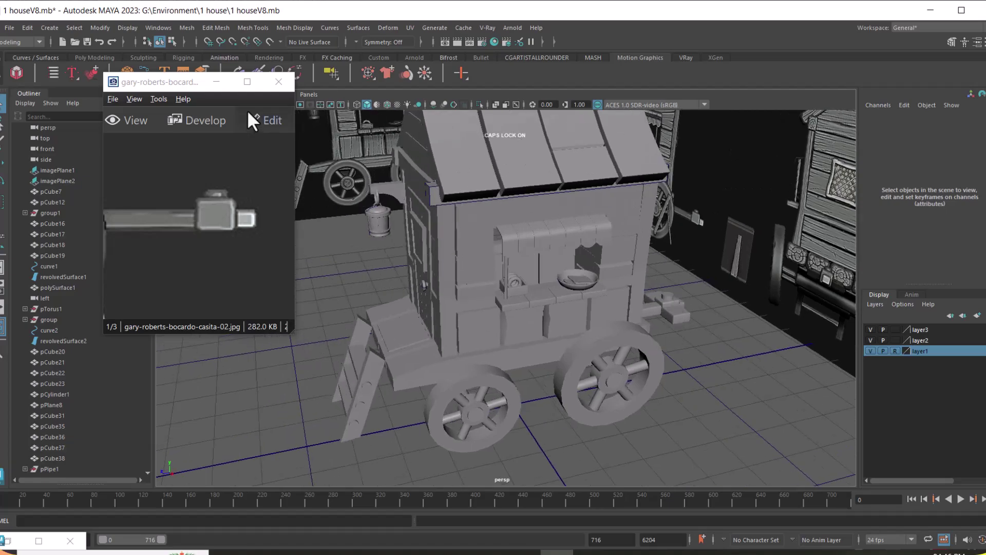
left_click(243, 84)
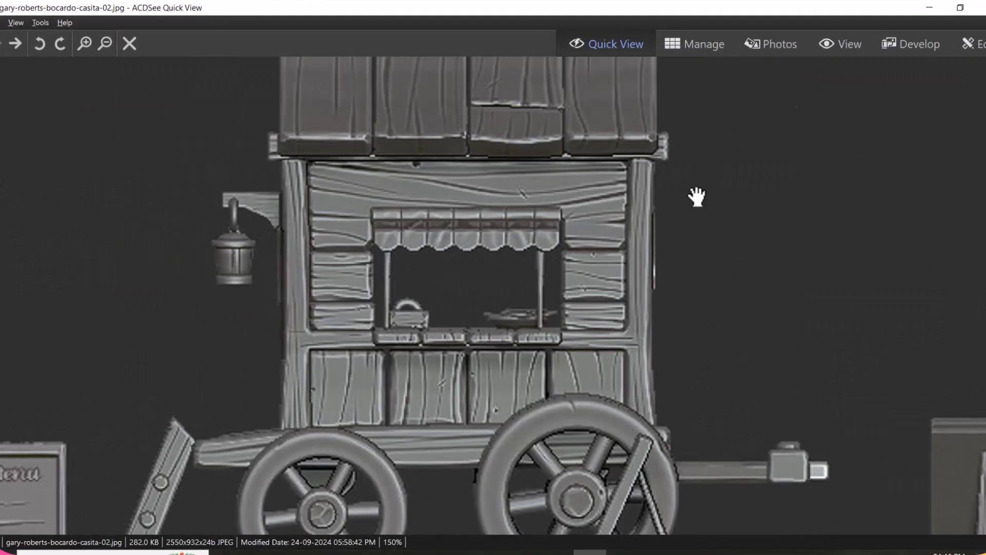
double_click(824, 6)
left_click_drag(557, 188, 537, 173)
scroll(557, 188, "down", 3)
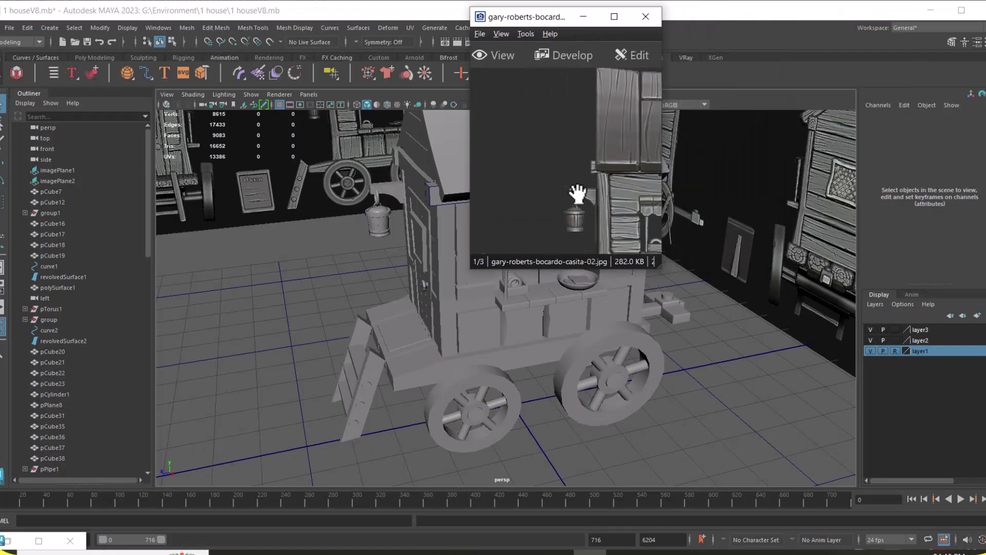
left_click_drag(555, 18, 296, 53)
scroll(310, 183, "down", 1)
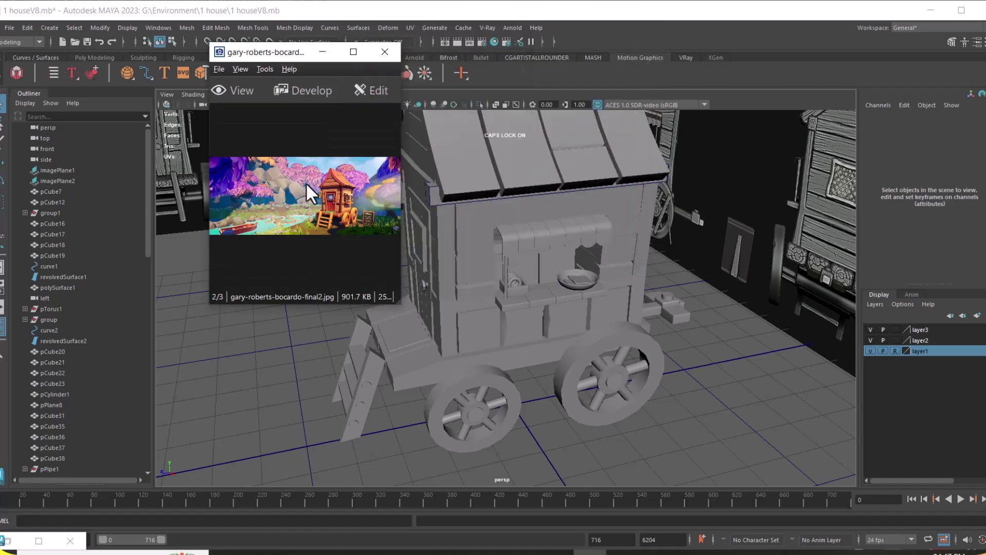
scroll(321, 208, "up", 5)
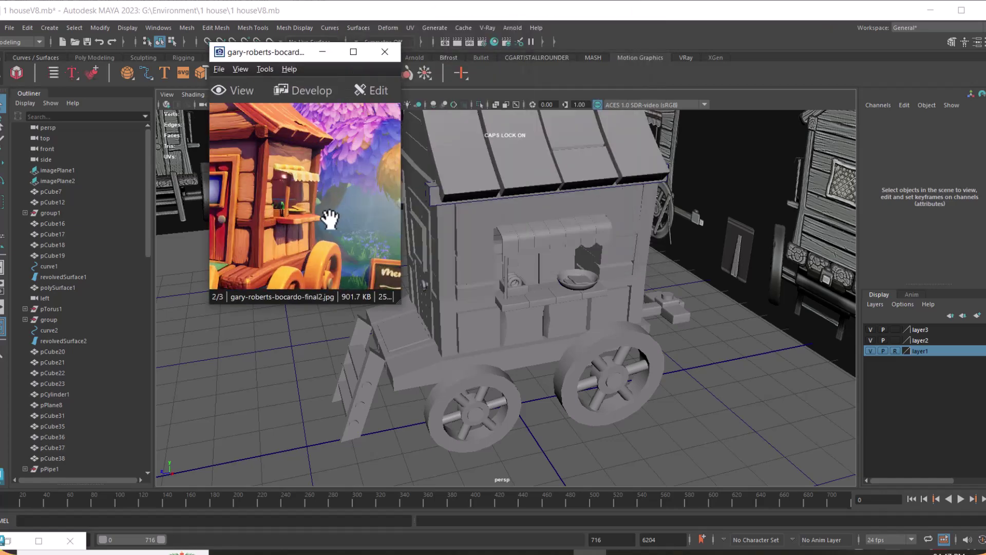
scroll(321, 210, "up", 2)
Examine the modelled awning in the perspective, front and side views against the reference images
left_click_drag(564, 237, 593, 234, "alt")
middle_click_drag(593, 233, 583, 297, "alt")
right_click_drag(584, 297, 549, 263, "alt")
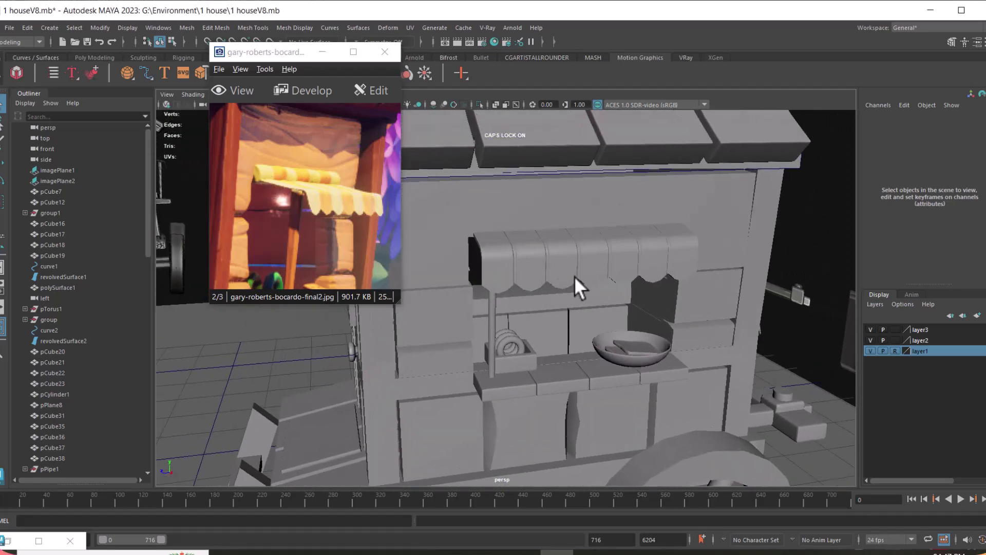
left_click_drag(558, 280, 609, 268, "alt")
key("space")
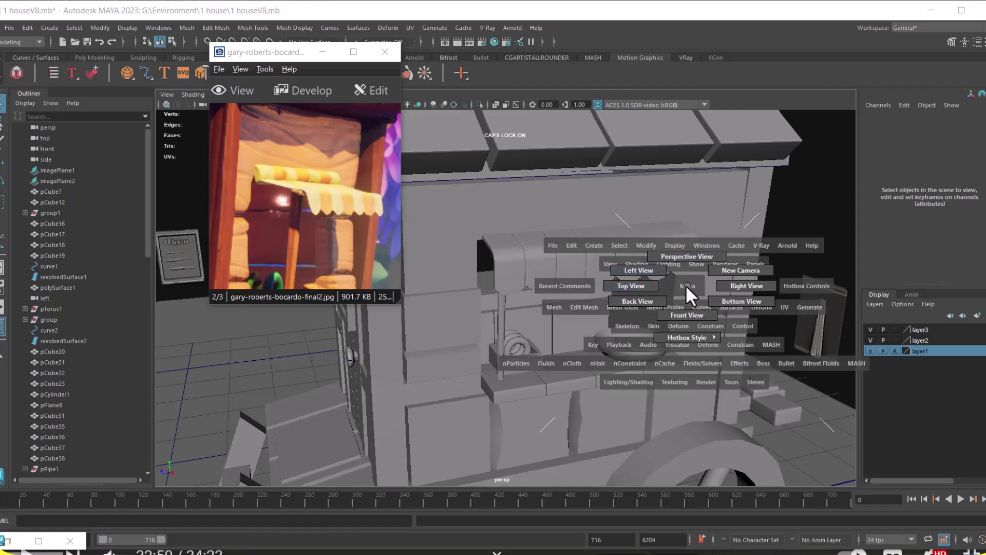
key("space")
middle_click_drag(653, 390, 675, 422, "alt")
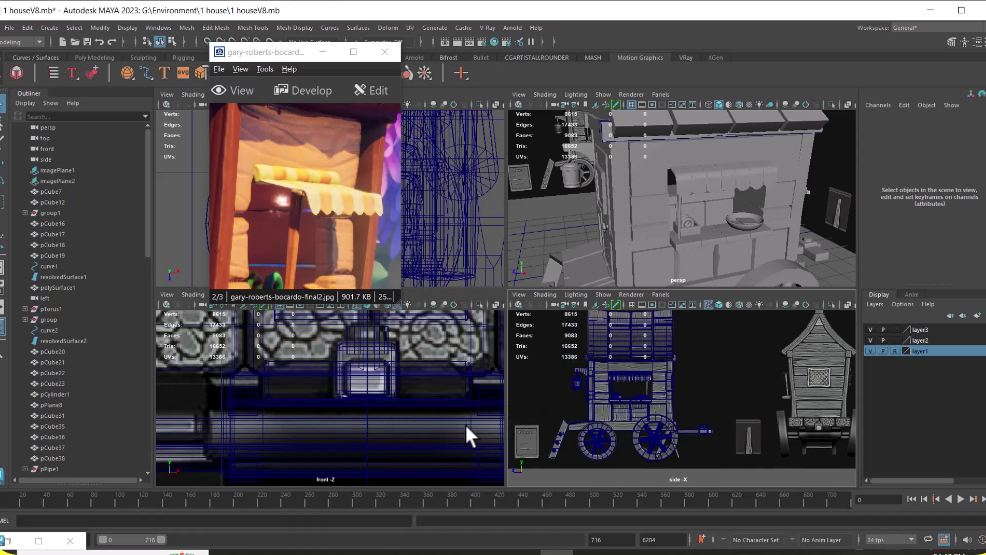
middle_click_drag(395, 384, 392, 467, "alt")
right_click_drag(391, 467, 384, 397, "alt")
scroll(396, 416, "up", 5)
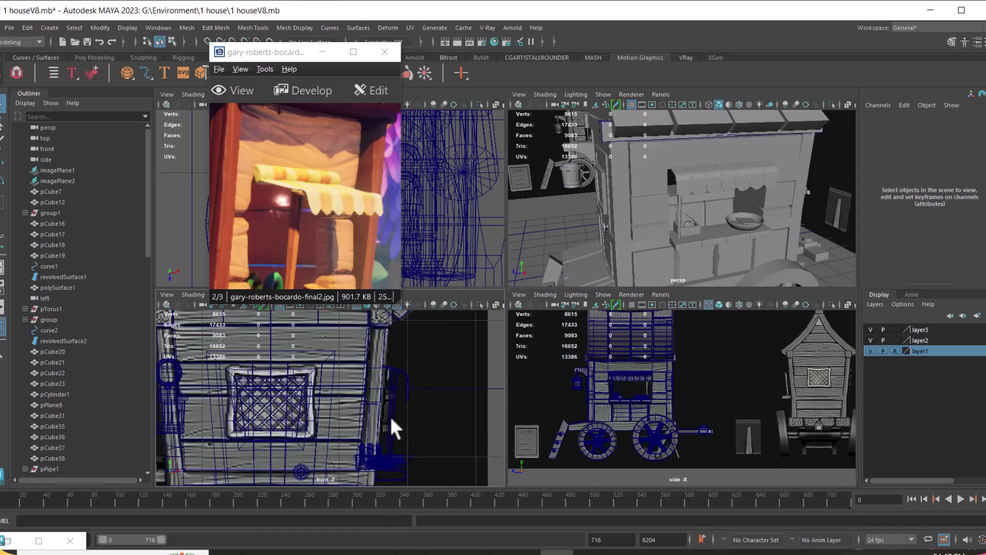
scroll(668, 401, "up", 4)
scroll(651, 380, "up", 2)
middle_click_drag(617, 376, 691, 413, "alt")
scroll(668, 406, "up", 3)
right_click_drag(691, 414, 737, 440, "alt")
middle_click_drag(667, 388, 682, 387, "alt")
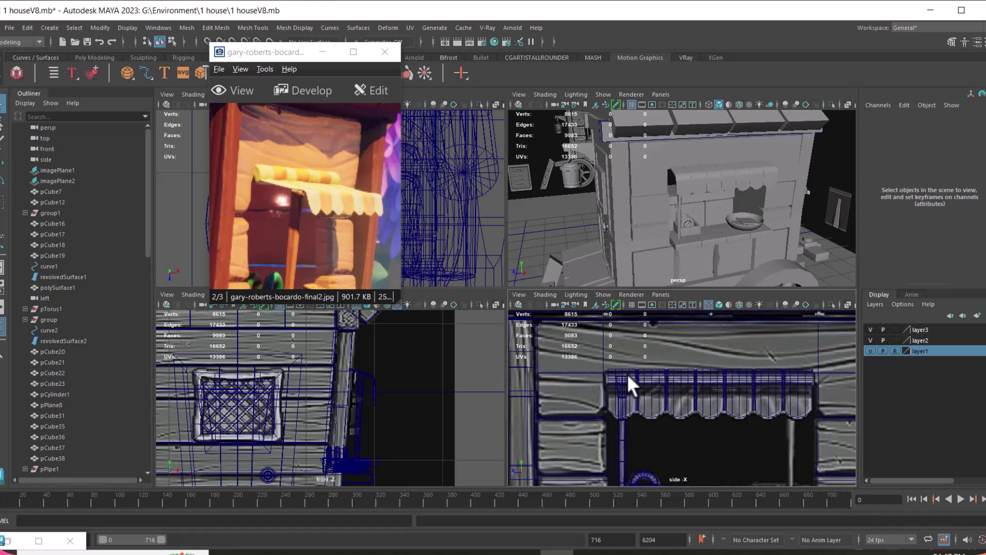
Lower the scalloped awning above the serving window to a Translate Y of -0.163
left_click(652, 383)
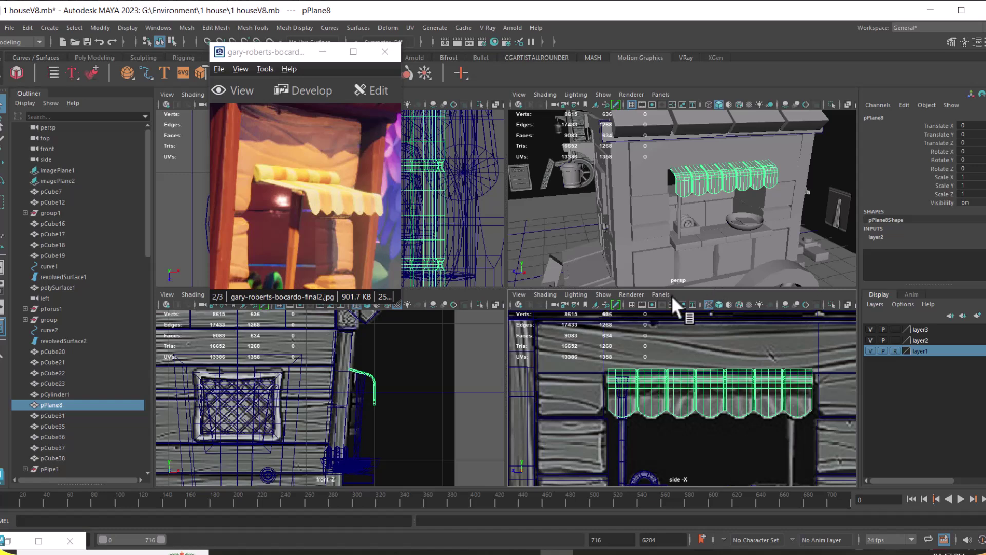
middle_click_drag(376, 384, 364, 386, "alt")
right_click_drag(364, 386, 398, 429, "alt")
middle_click_drag(383, 398, 350, 379, "alt")
scroll(349, 382, "up", 2)
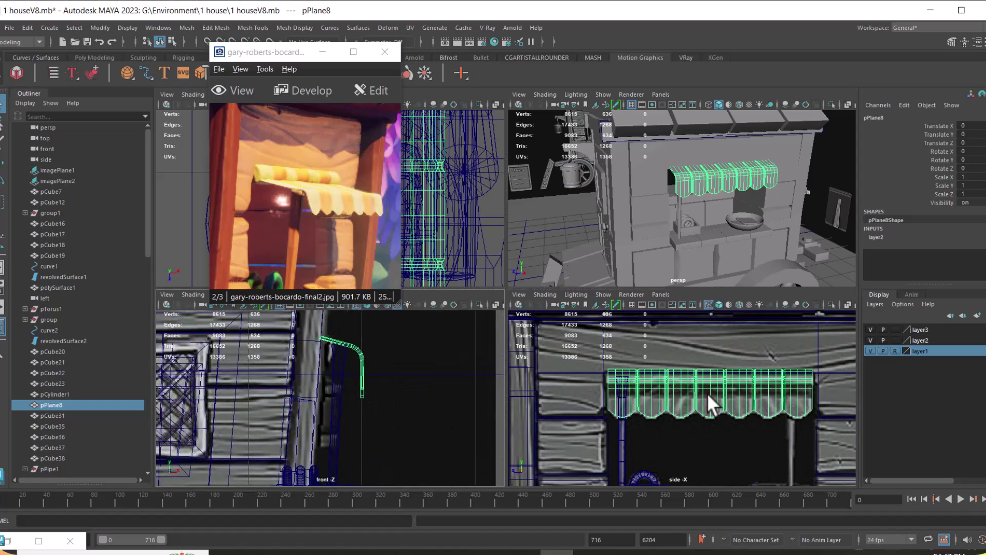
left_click_drag(720, 178, 746, 173, "alt")
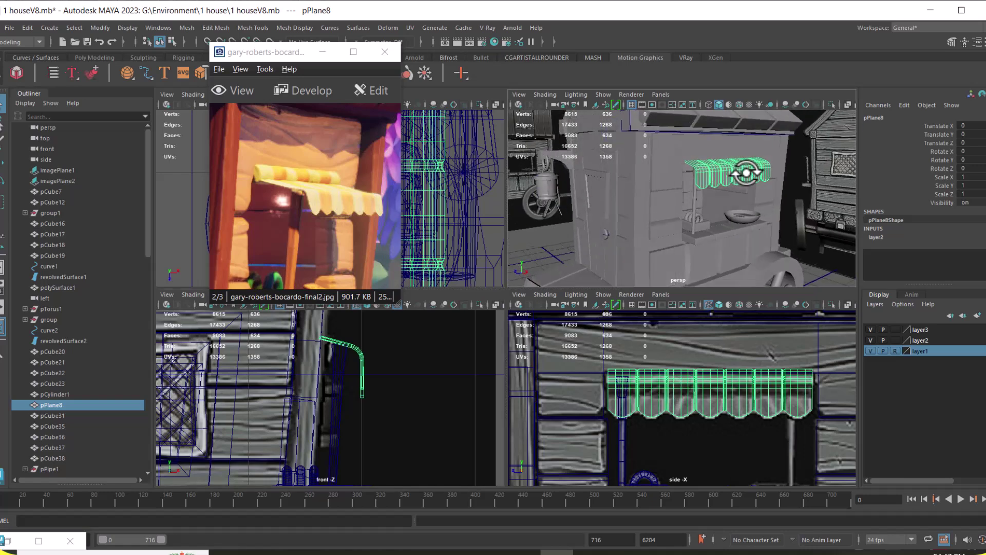
mouse_move(763, 224)
left_mouse_down("alt")
mouse_move(754, 213)
mouse_move(735, 219)
mouse_move(766, 212)
left_mouse_up("alt")
key("w")
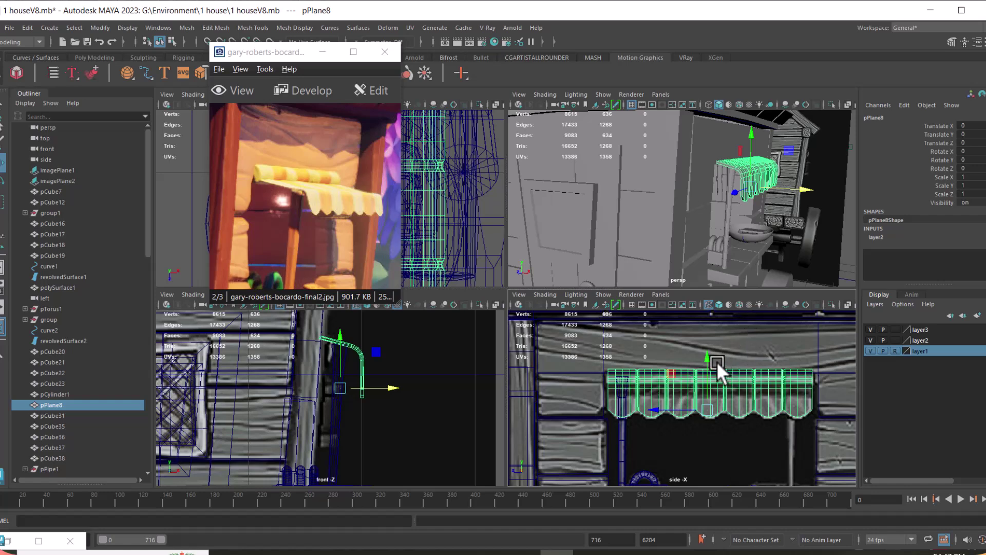
left_click_drag(705, 357, 703, 372)
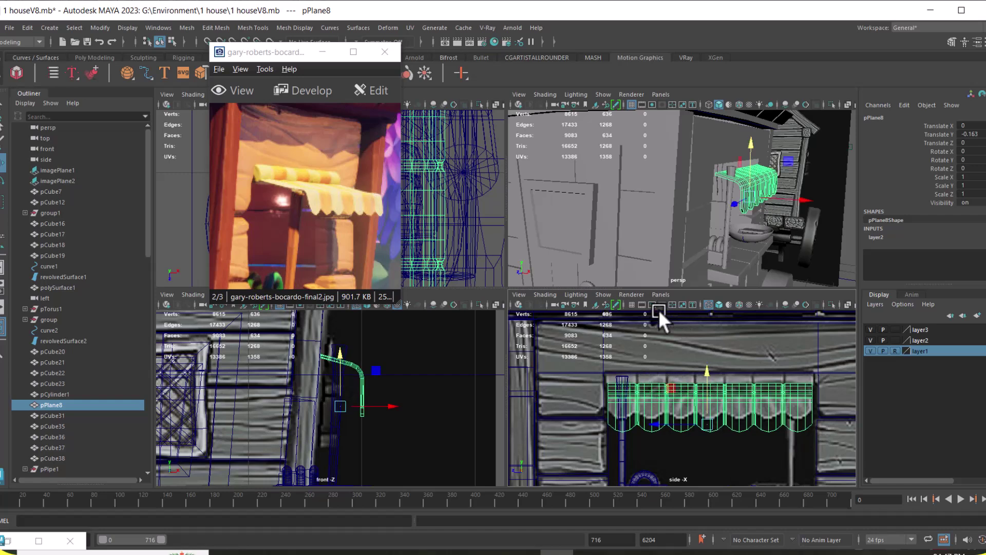
Add a lattice with 2 divisions per axis to the awning and raise its lower points to shorten the hanging front
left_click(388, 29)
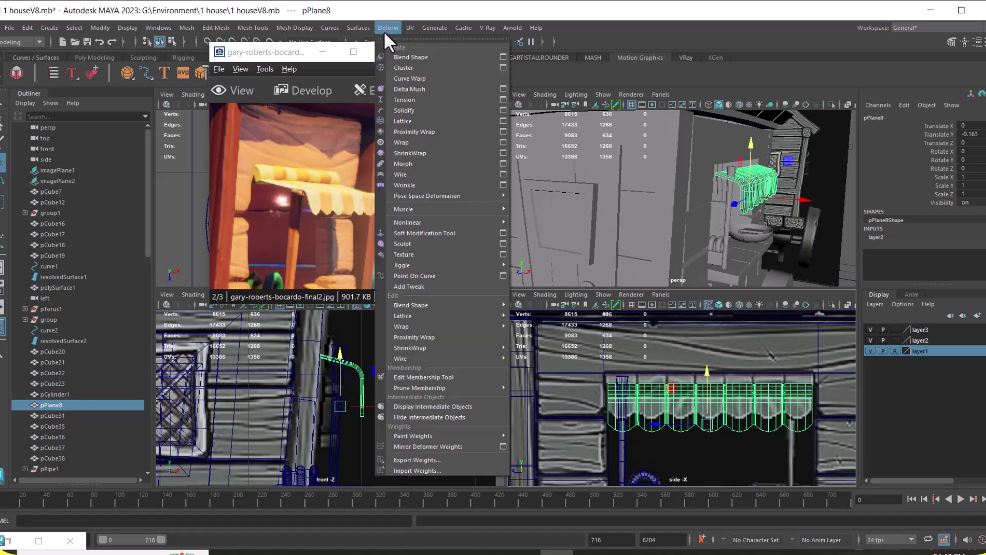
left_click(422, 121)
left_click_drag(777, 236, 822, 215, "alt")
right_click_drag(821, 214, 819, 200)
left_click_drag(833, 419, 535, 479)
left_click_drag(710, 379, 708, 368)
right_click_drag(708, 367, 747, 439, "alt")
left_click_drag(740, 395, 739, 390)
key("f")
right_click(708, 181)
right_click_drag(718, 175, 761, 166)
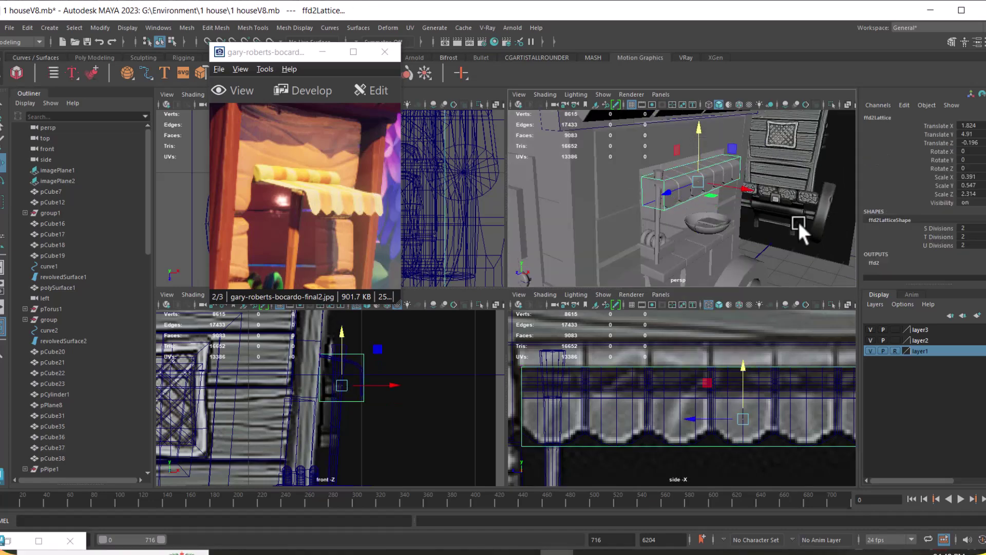
Delete the construction history of the awning, its post and the surrounding wall parts to bake in the lattice deformation
left_click_drag(827, 221, 802, 250, "alt")
left_click(803, 251)
left_click_drag(758, 155, 645, 219, "alt")
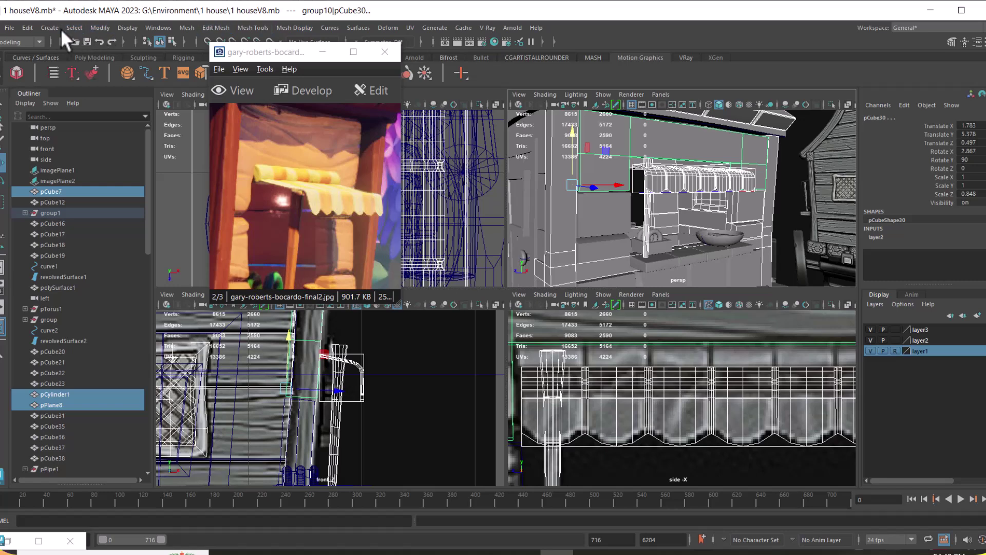
left_click(30, 25)
mouse_move(153, 156)
left_click(209, 154)
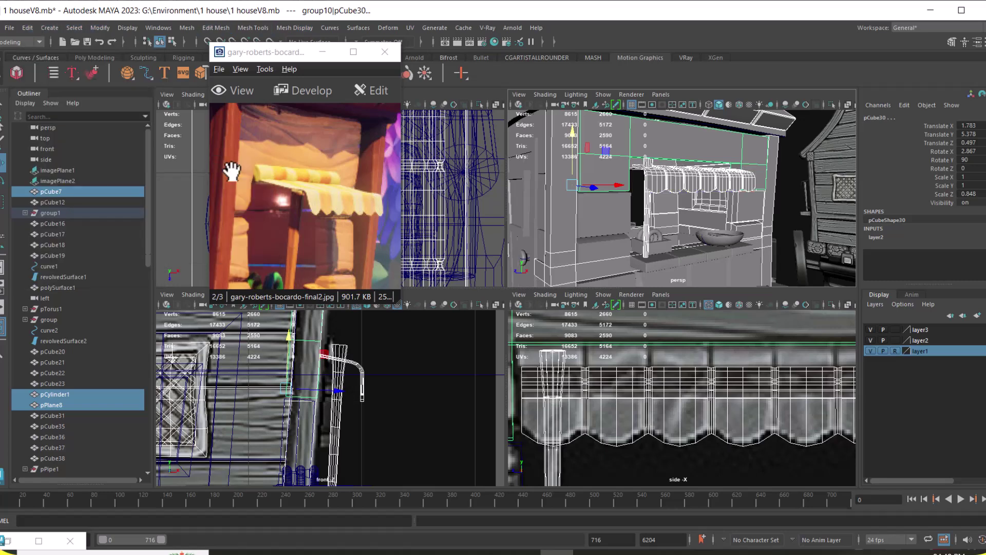
Duplicate the awning in place and hide all unselected objects so only the copy is shown
scroll(665, 393, "down", 2)
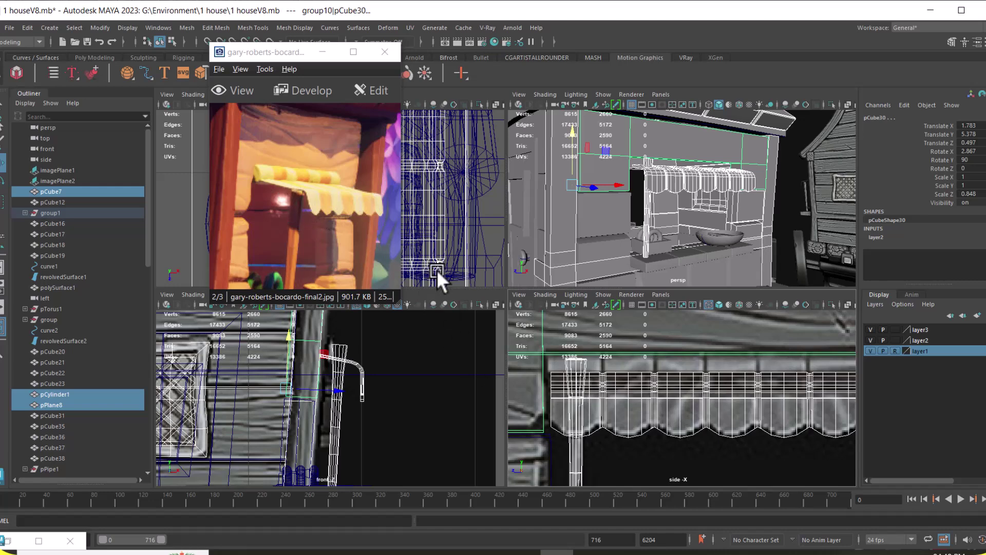
left_click_drag(692, 433, 709, 422, "alt")
left_click_drag(719, 216, 776, 241, "alt")
key("space")
scroll(584, 308, "up", 3)
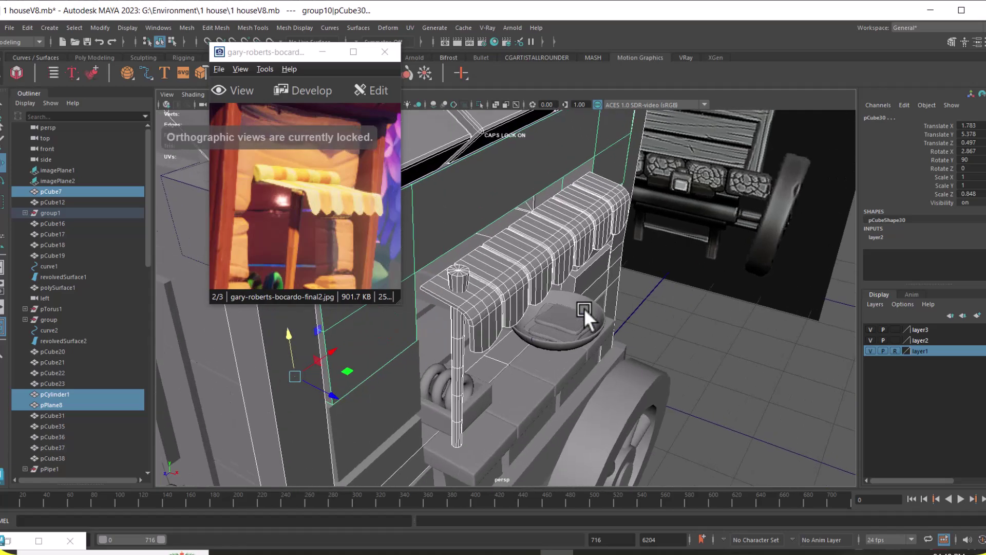
middle_click_drag(584, 308, 678, 339, "alt")
left_click_drag(677, 339, 642, 314, "alt")
left_click(579, 260)
left_click_drag(587, 249, 616, 286, "alt")
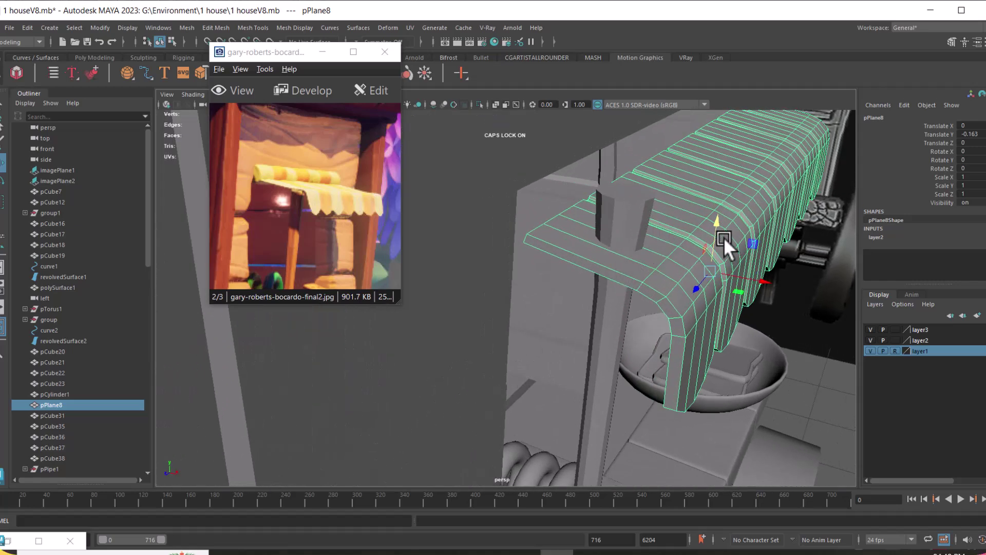
key("ctrl+d")
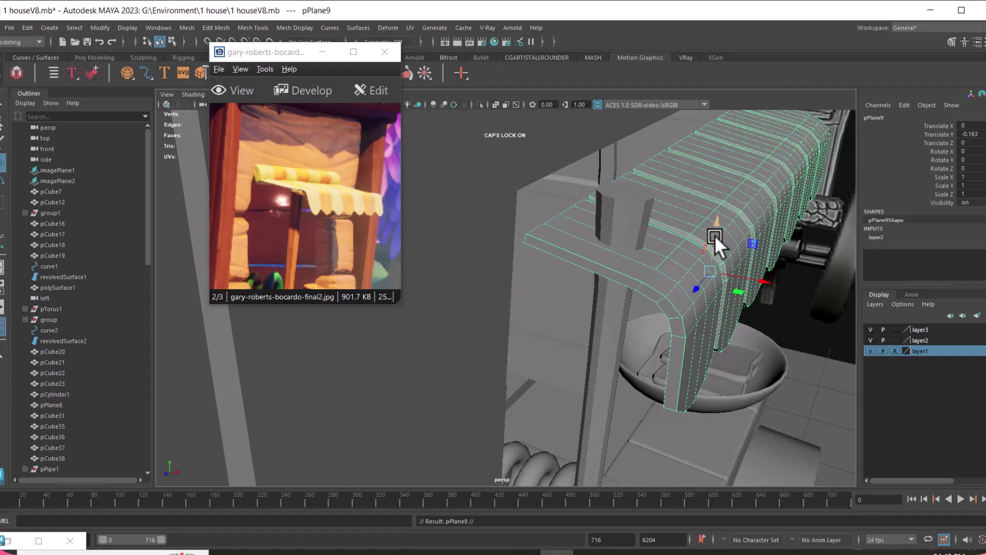
key("alt+h")
Delete the lengthwise strip of faces between the awning copy's flat top and its curved front
right_click_drag(656, 247, 653, 154)
left_click(654, 281)
right_click_drag(743, 201, 676, 240, "shift")
right_click_drag(739, 205, 788, 217, "shift")
key("Delete")
Separate the awning copy into its disconnected pieces and delete the curved, scalloped front piece
left_click_drag(683, 238, 620, 246, "alt")
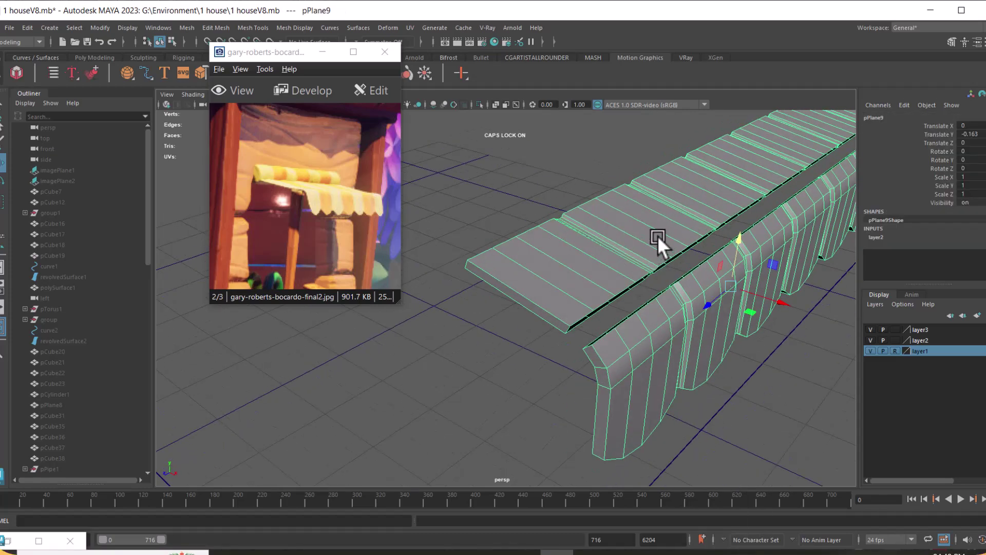
right_click_drag(681, 220, 684, 434, "shift")
left_click(684, 433)
left_click(667, 347)
key("Delete")
Bridge the open border edges along the front of the flat awning piece to close its gap
left_click(609, 259)
left_click_drag(609, 260, 661, 289, "alt")
right_click_drag(660, 289, 636, 204)
double_click(565, 294)
scroll(539, 315, "up", 1)
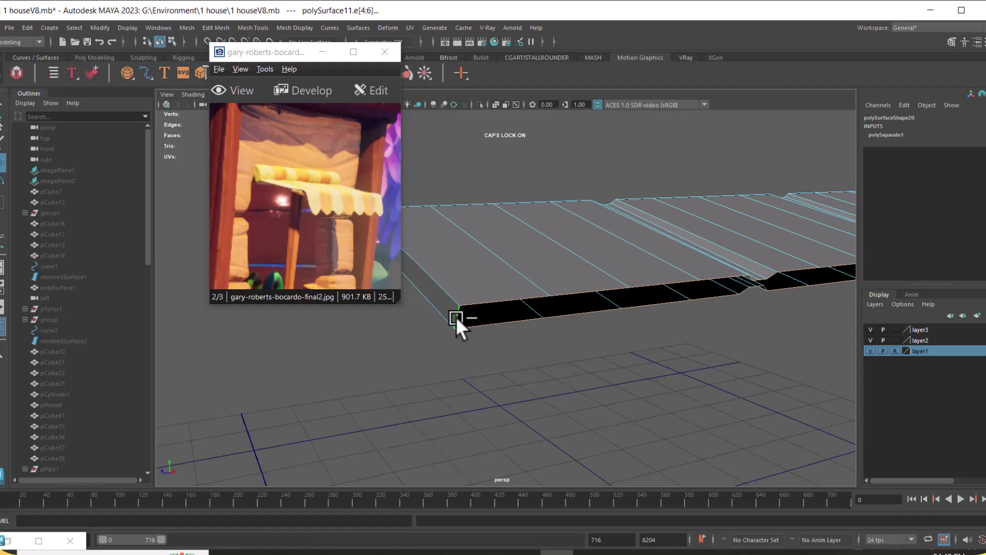
left_click_drag(666, 359, 655, 263, "alt")
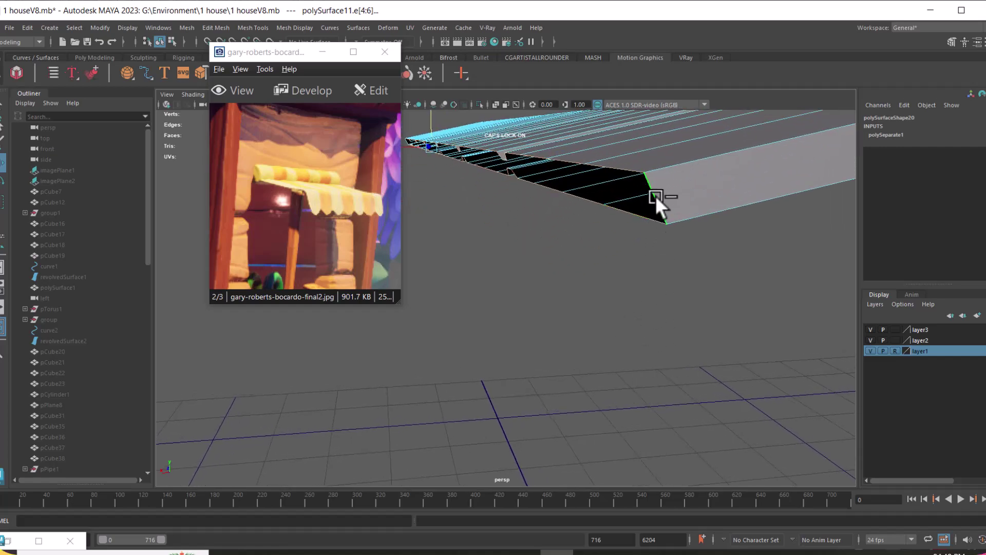
right_click(601, 240, "shift")
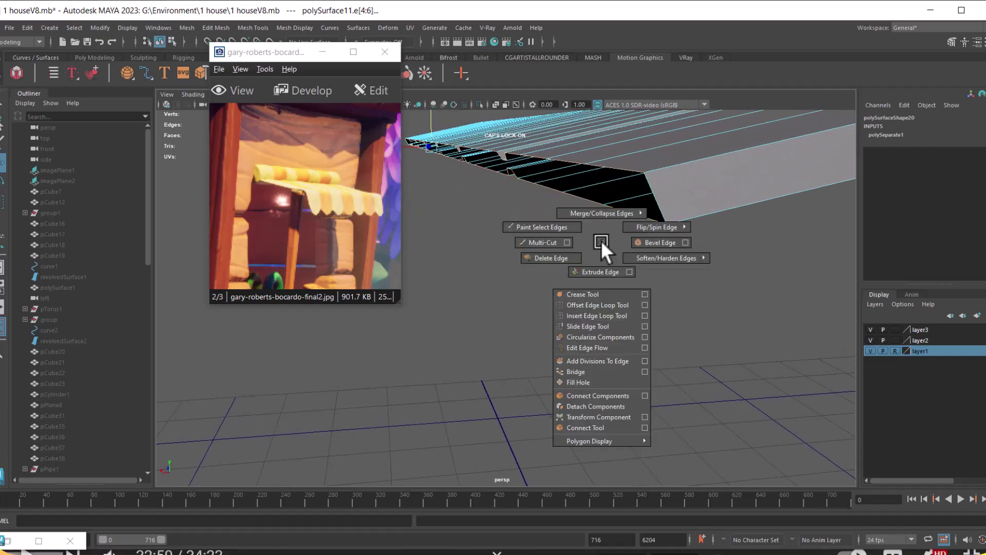
left_click(598, 369)
left_click_drag(519, 247, 648, 334, "alt")
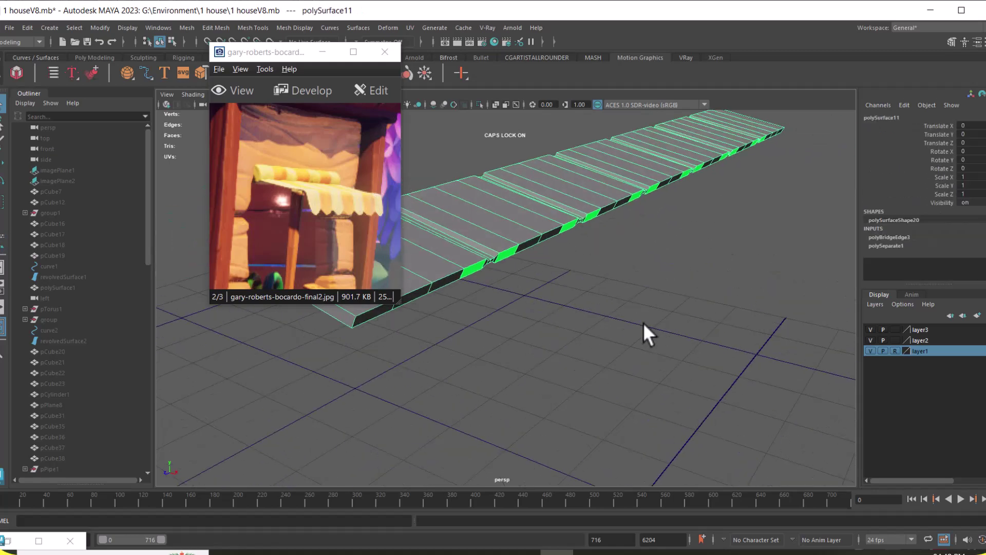
right_click_drag(565, 216, 656, 516)
left_click(554, 259)
key("ctrl+z")
scroll(620, 343, "down", 3)
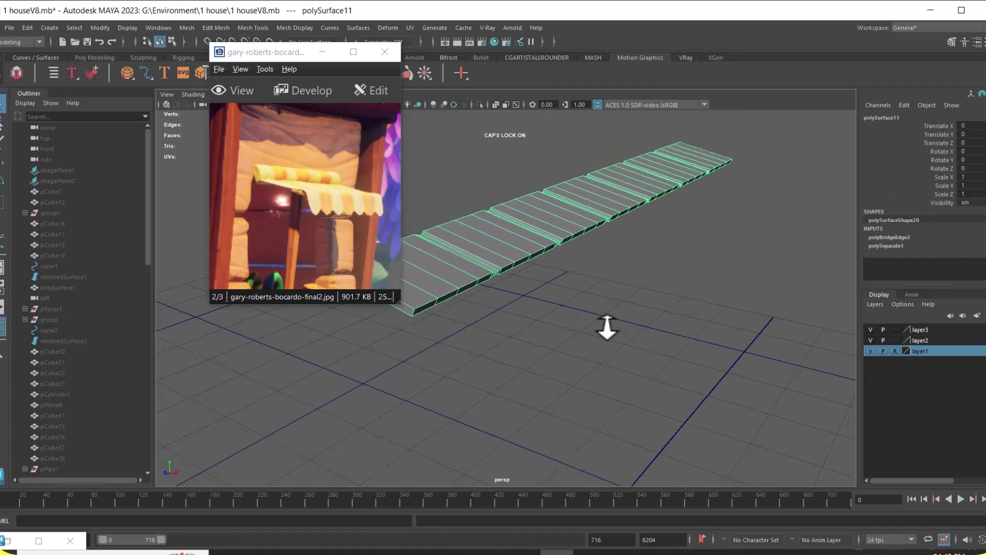
Unhide the rest of the scene and center the pivot of the flat awning piece, seen from the front
key("ctrl+shift+h")
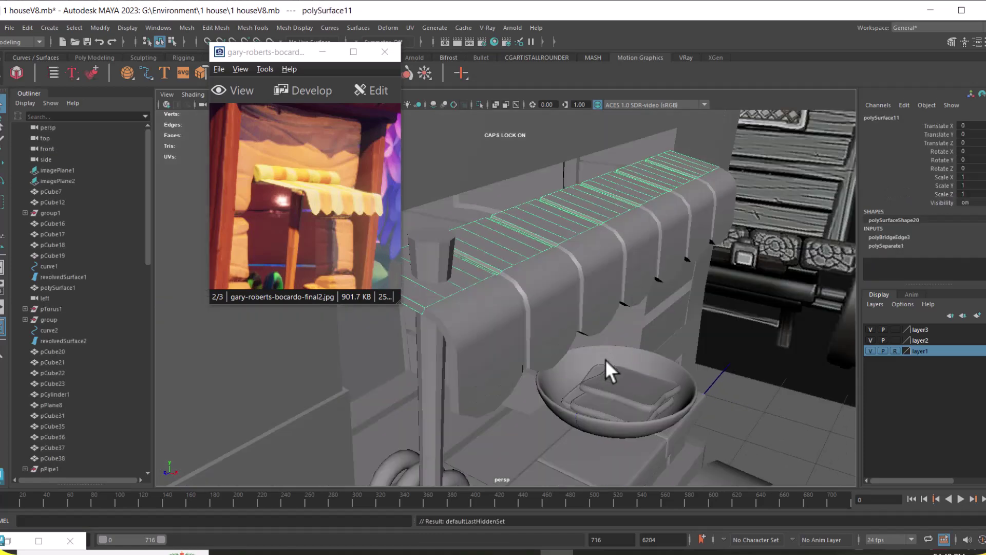
key("space")
left_click(583, 293)
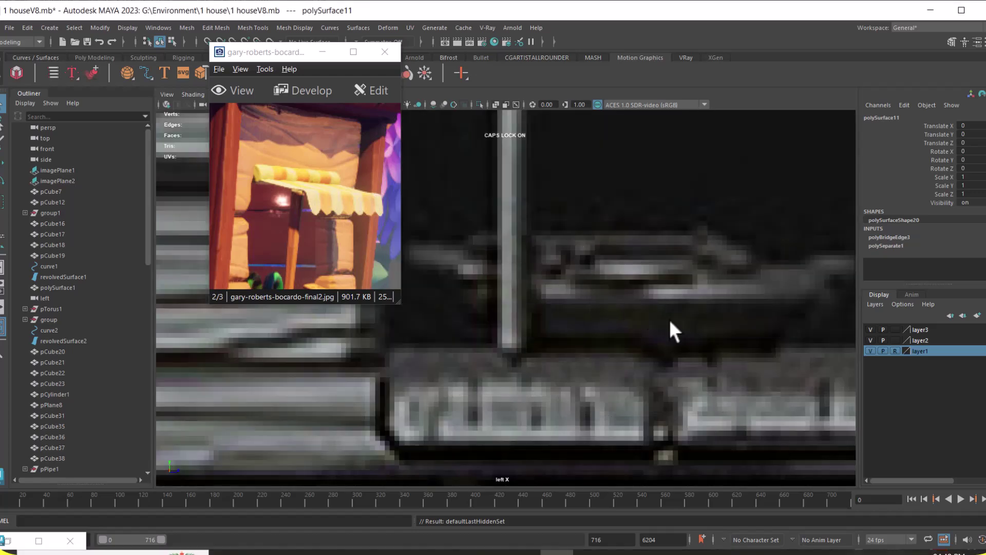
scroll(677, 320, "down", 10)
scroll(667, 370, "up", 2)
key("space")
left_click_drag(634, 303, 636, 343)
scroll(639, 351, "up", 1)
middle_click_drag(634, 336, 650, 367, "alt")
key("w")
middle_click_drag(571, 255, 617, 331, "alt")
scroll(617, 332, "up", 2)
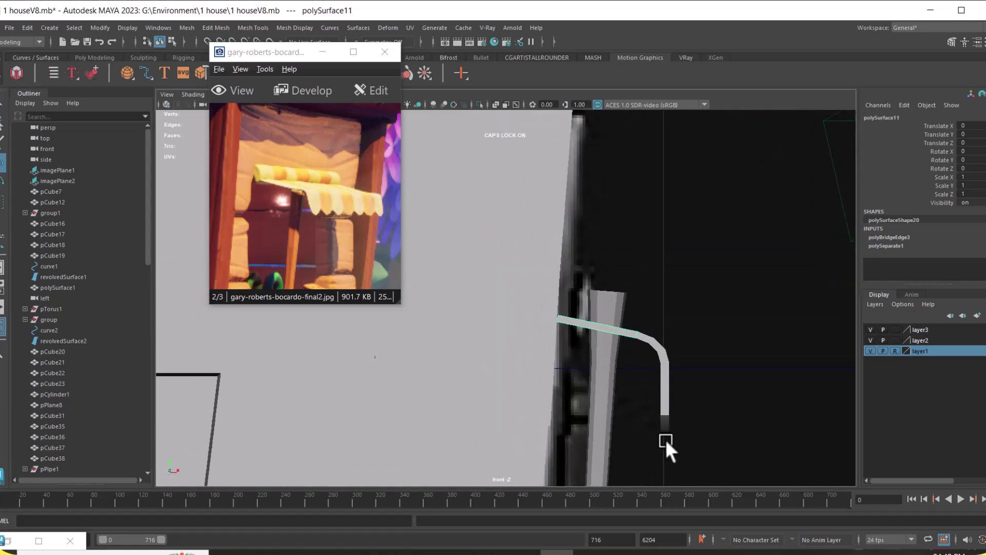
left_click(101, 28)
left_click(132, 107)
right_click_drag(659, 279, 697, 349, "alt")
scroll(681, 323, "up", 5)
middle_click_drag(709, 332, 678, 329, "alt")
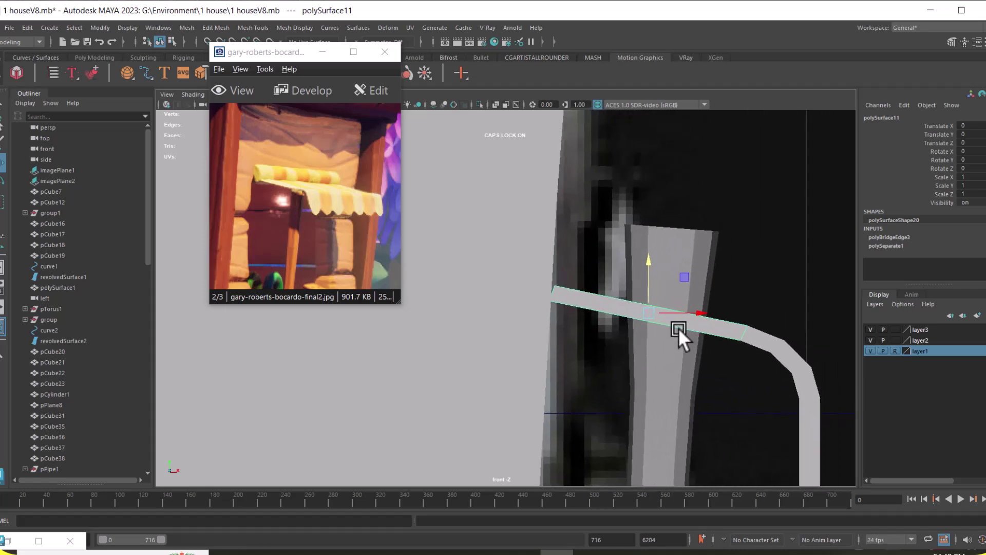
Raise the flat awning piece's upper vertices square to its slope to make the piece thicker
right_click_drag(793, 233, 735, 234)
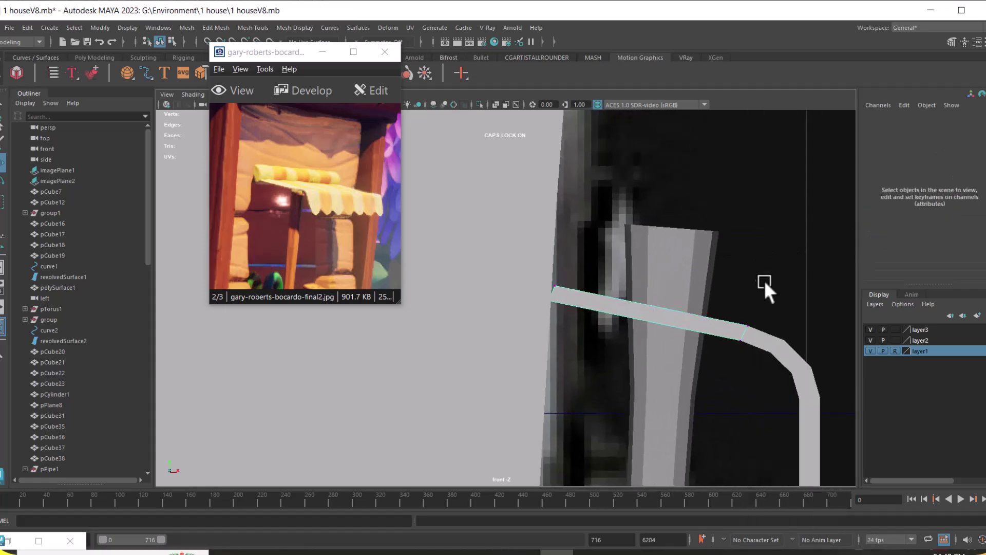
left_click(2, 132)
key("4")
mouse_move(746, 331)
left_mouse_down()
mouse_move(595, 302)
mouse_move(545, 264)
left_mouse_up()
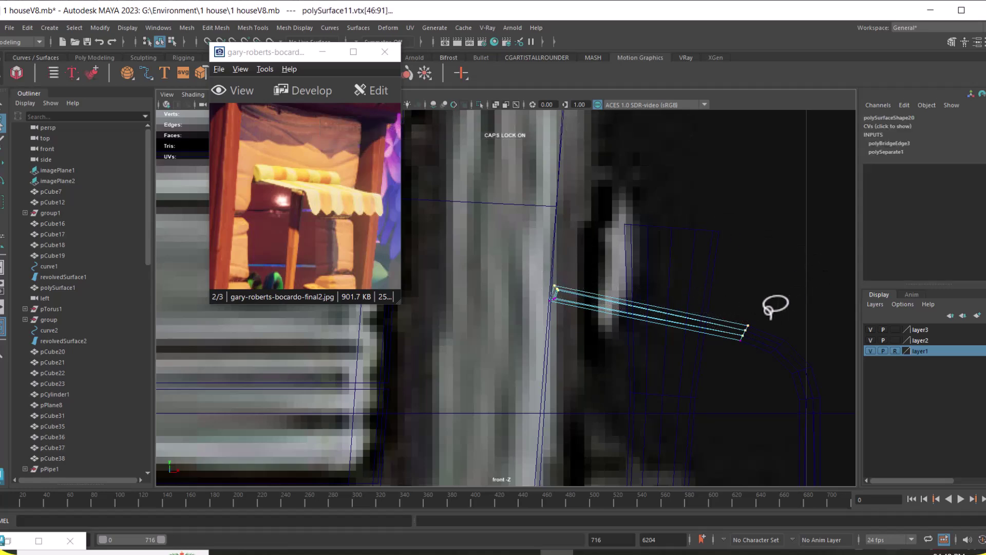
right_click_drag(732, 457, 785, 461, "alt")
middle_click_drag(786, 460, 677, 441, "alt")
right_click_drag(677, 441, 731, 440, "alt")
mouse_move(751, 386)
left_mouse_down()
mouse_move(742, 337)
mouse_move(714, 367)
mouse_move(736, 337)
mouse_move(712, 355)
mouse_move(739, 332)
mouse_move(731, 393)
left_mouse_up()
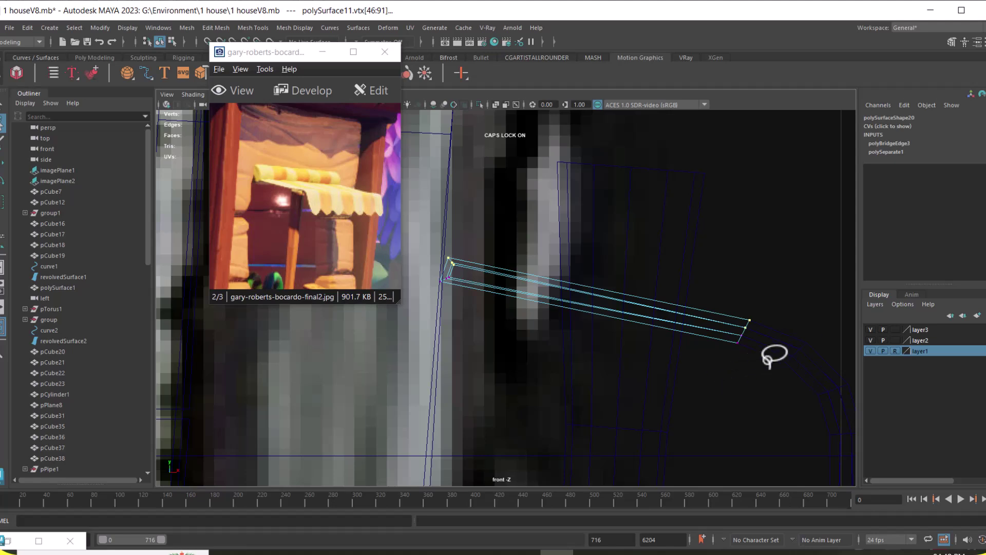
scroll(746, 372, "up", 1)
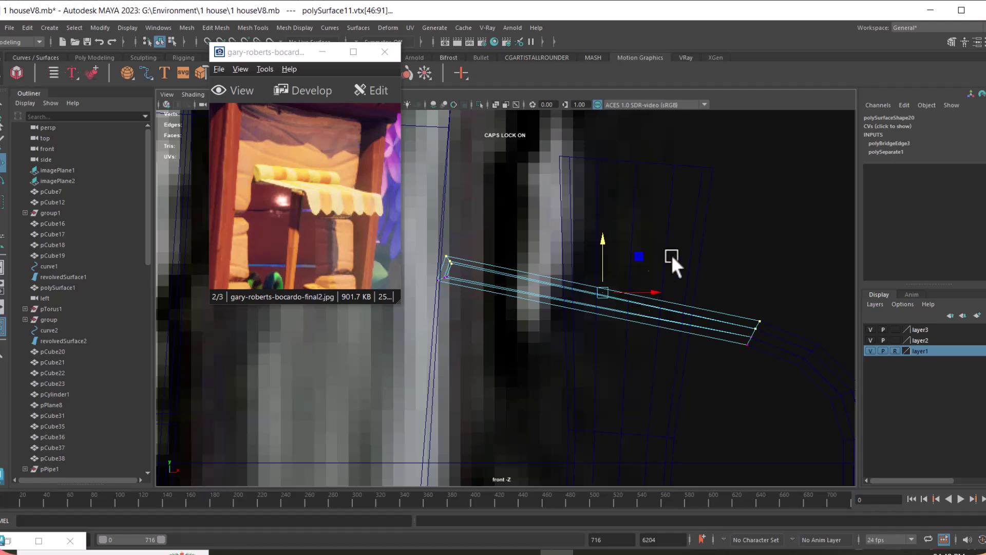
right_click(727, 194, "ctrl+shift")
right_click(762, 207, "ctrl+shift")
left_click_drag(762, 205, 711, 206)
left_click_drag(602, 290, 607, 272)
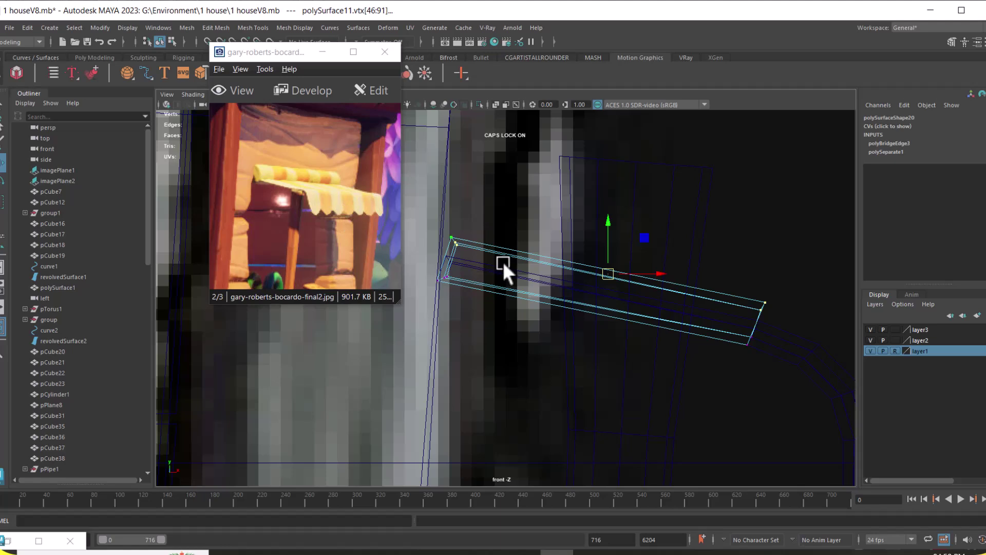
Insert a lengthwise edge loop through the middle of the awning piece and raise its upper vertices into a ridge
scroll(693, 293, "up", 1)
right_click_drag(722, 298, 760, 96)
left_click(598, 300)
right_click_drag(603, 254, 570, 324, "shift")
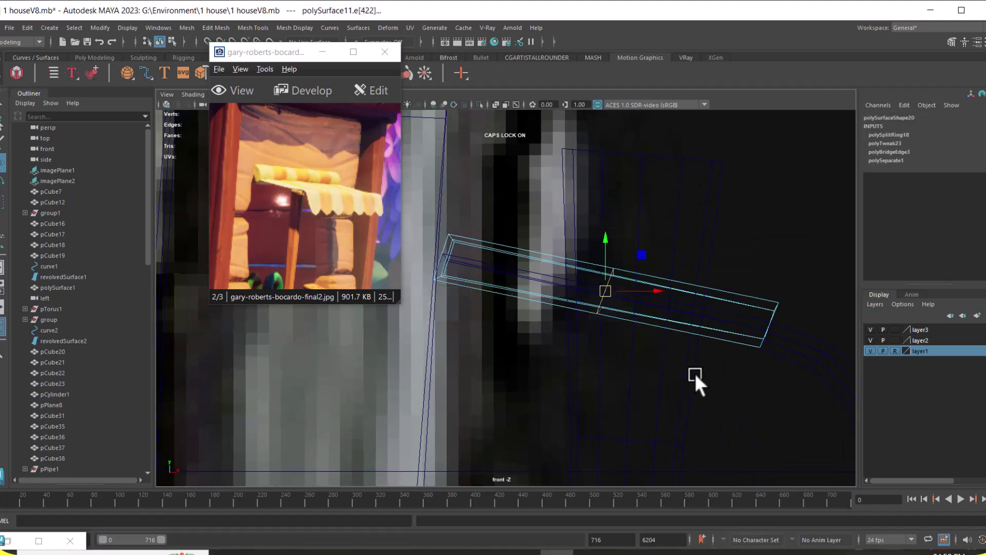
right_click_drag(757, 180, 706, 177)
left_click_drag(646, 229, 620, 230)
Bevel the awning piece's raised middle edge loop with a fraction of 0.5 and 2 segments to round the ridge
key("space")
mouse_move(647, 283)
left_mouse_down()
mouse_move(665, 194)
mouse_move(680, 276)
mouse_move(673, 269)
mouse_move(638, 331)
mouse_move(686, 255)
mouse_move(611, 320)
mouse_move(633, 282)
left_mouse_up()
key("5")
right_click_drag(633, 283, 629, 245)
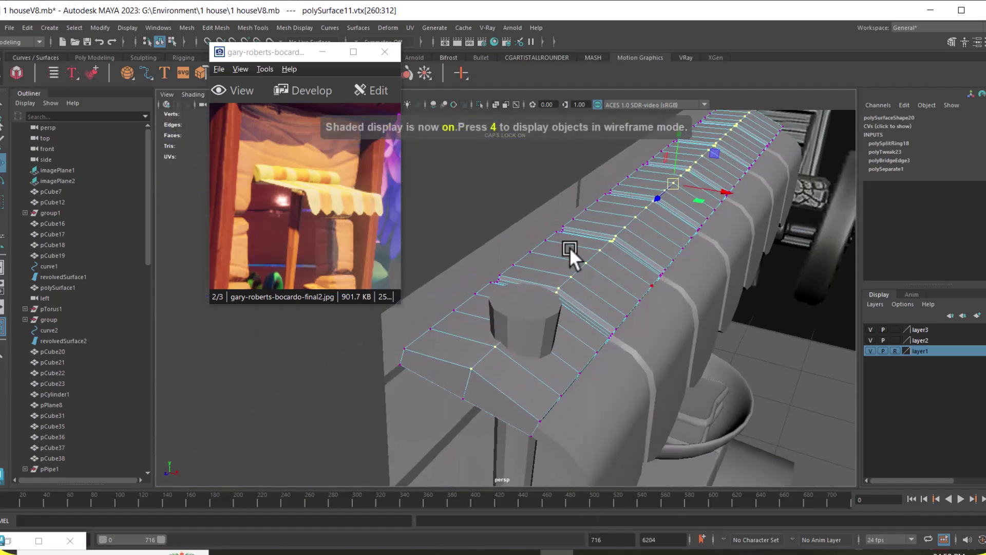
right_click(644, 239, "shift")
left_click(685, 240)
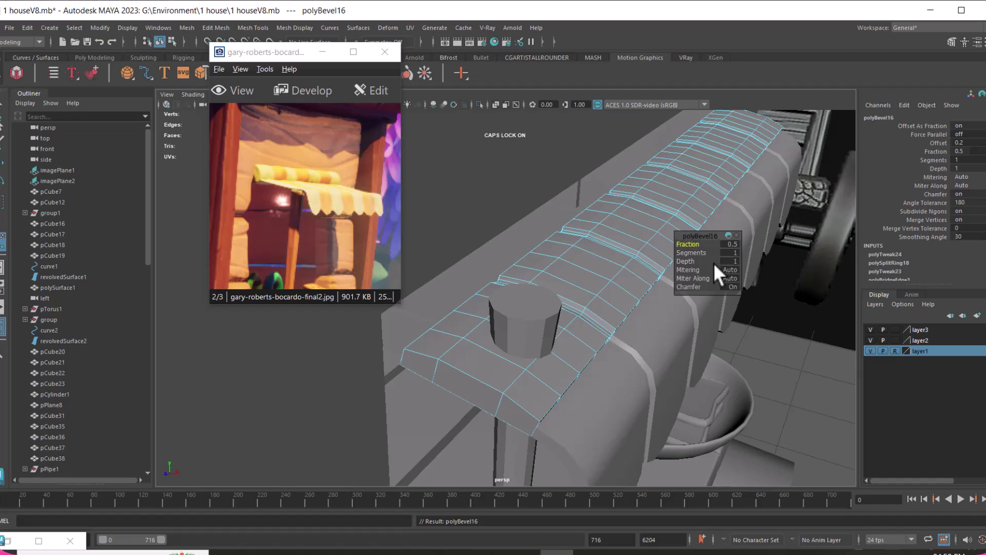
left_click_drag(697, 252, 700, 250)
left_click_drag(637, 293, 615, 290, "alt")
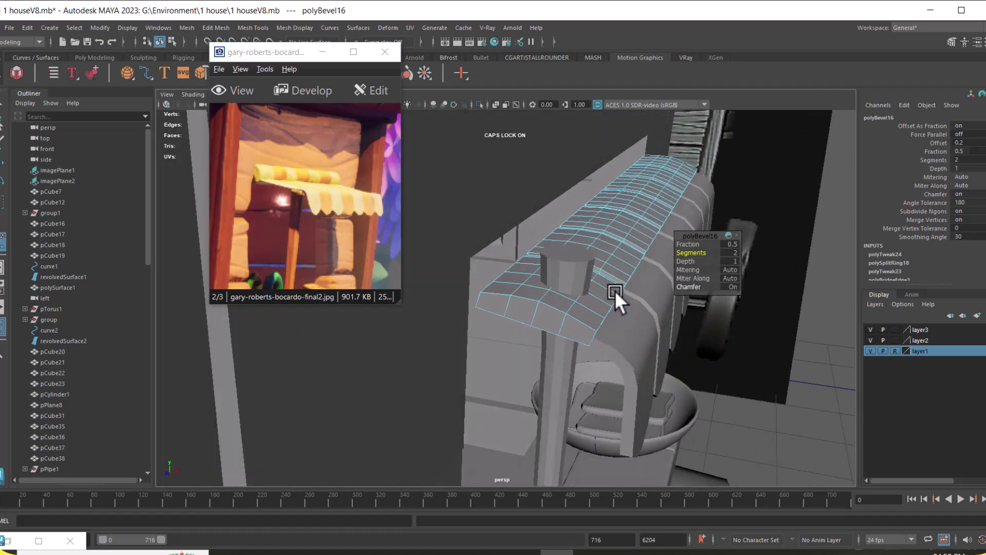
right_click_drag(614, 300, 608, 343, "alt")
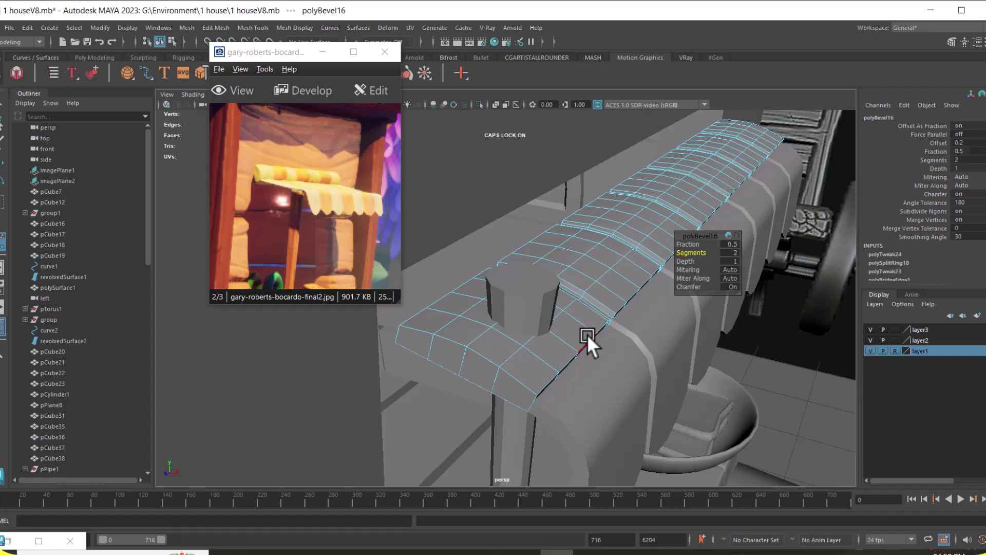
right_click_drag(608, 248, 644, 221)
key("w")
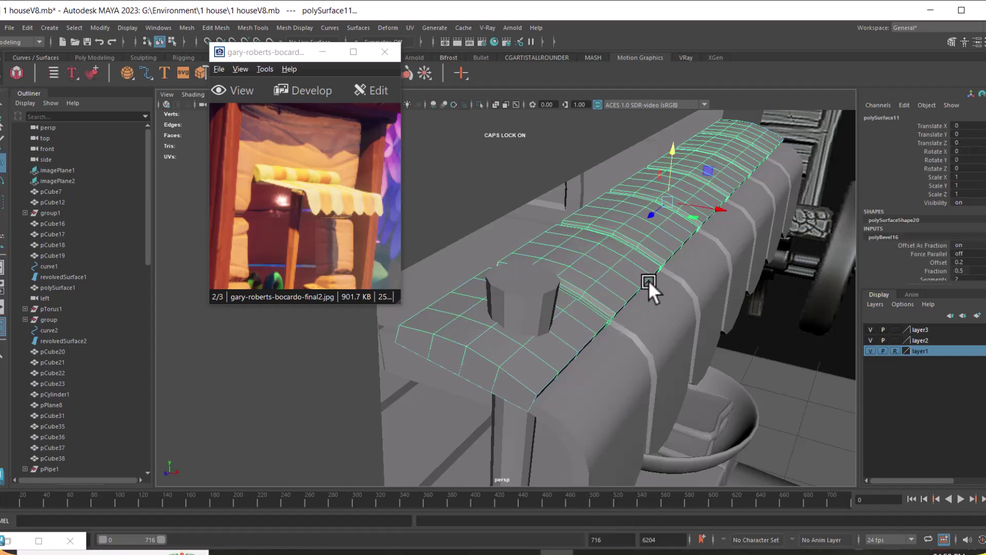
Snap the rounded piece's pivot to its lower front corner and rotate the piece about Z to -73.186 degrees
key("space")
left_click_drag(656, 293, 666, 327)
right_click_drag(666, 327, 732, 401, "alt")
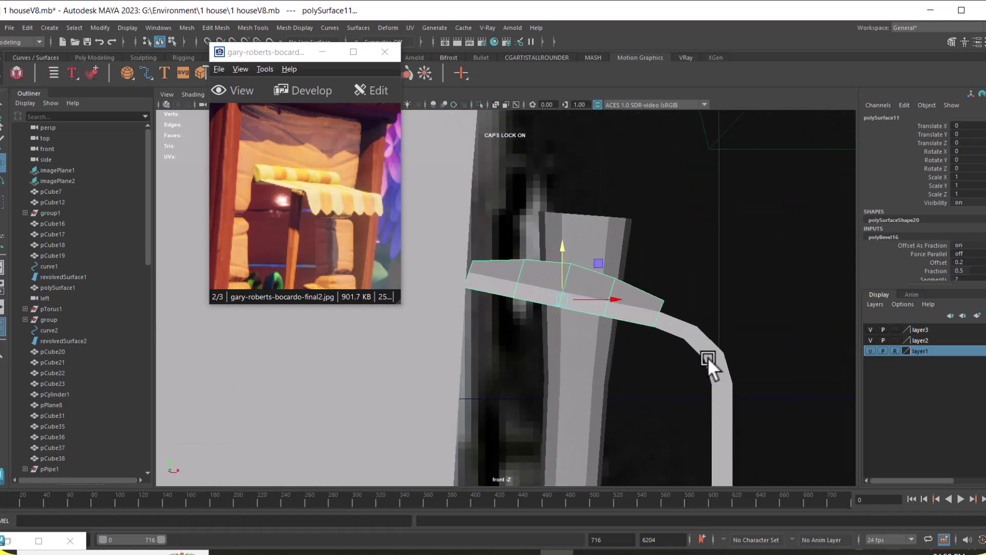
key("w")
key("v")
left_click(653, 325)
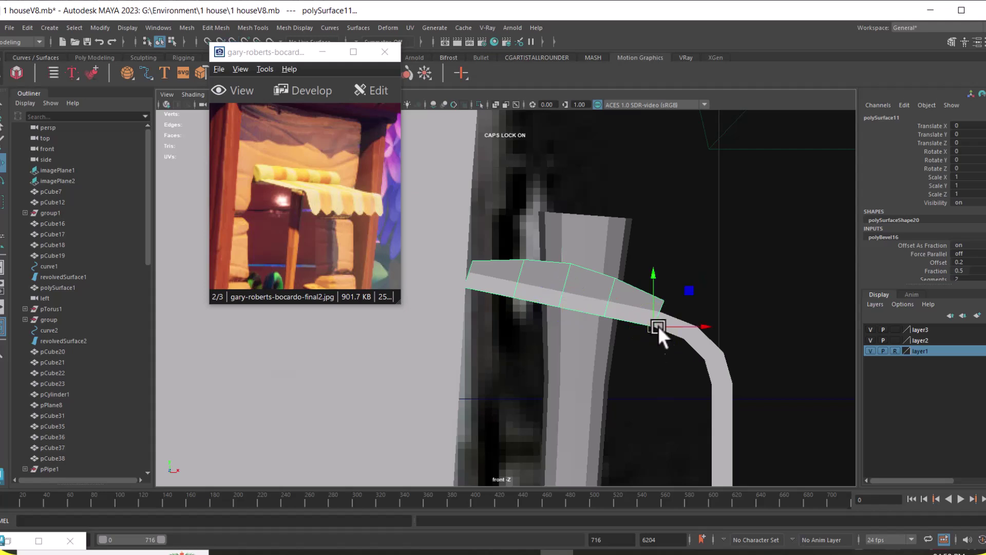
key("e")
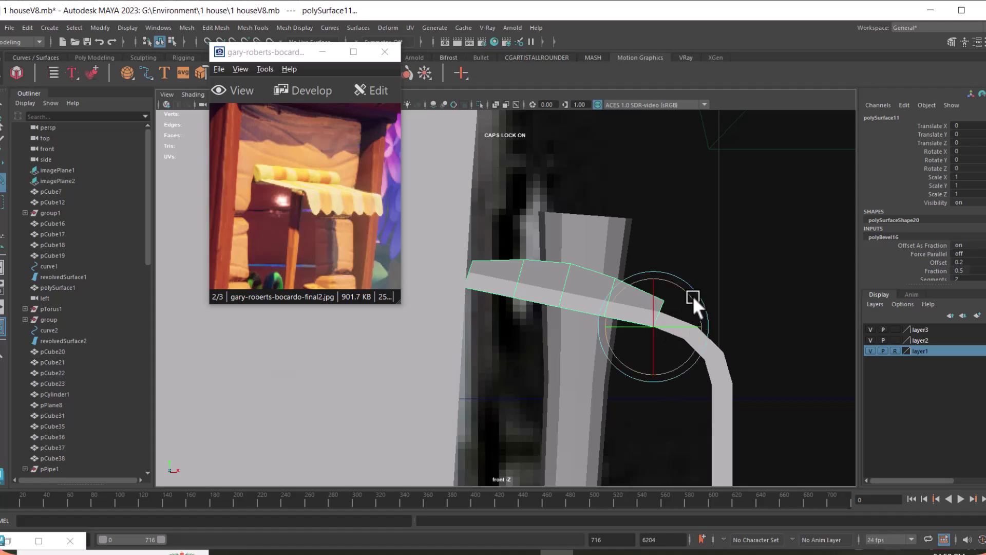
left_click_drag(689, 293, 728, 367)
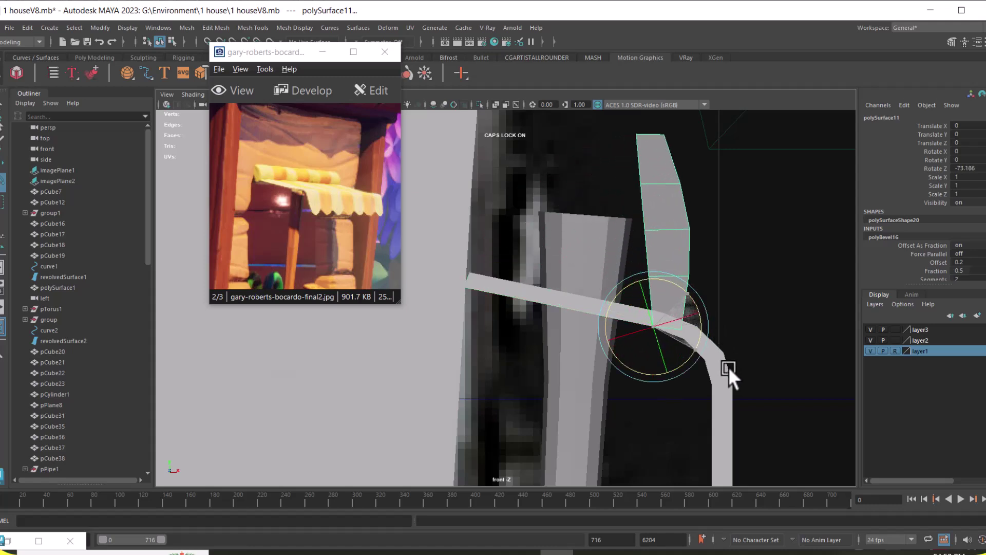
Snap the rotated piece's pivot corner onto the awning's upper corner at the wall
key("w")
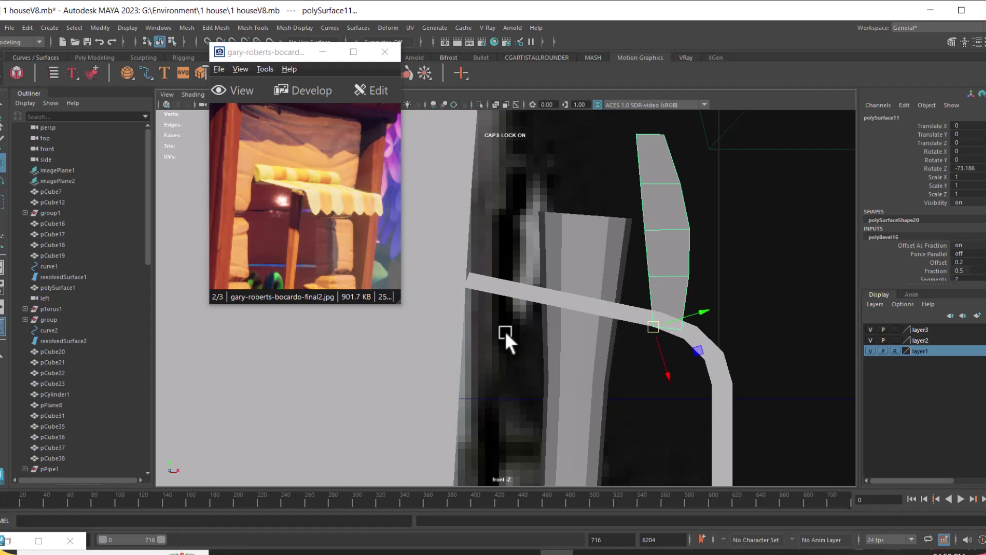
middle_click_drag(467, 278, 566, 348)
right_click_drag(566, 349, 708, 440, "alt")
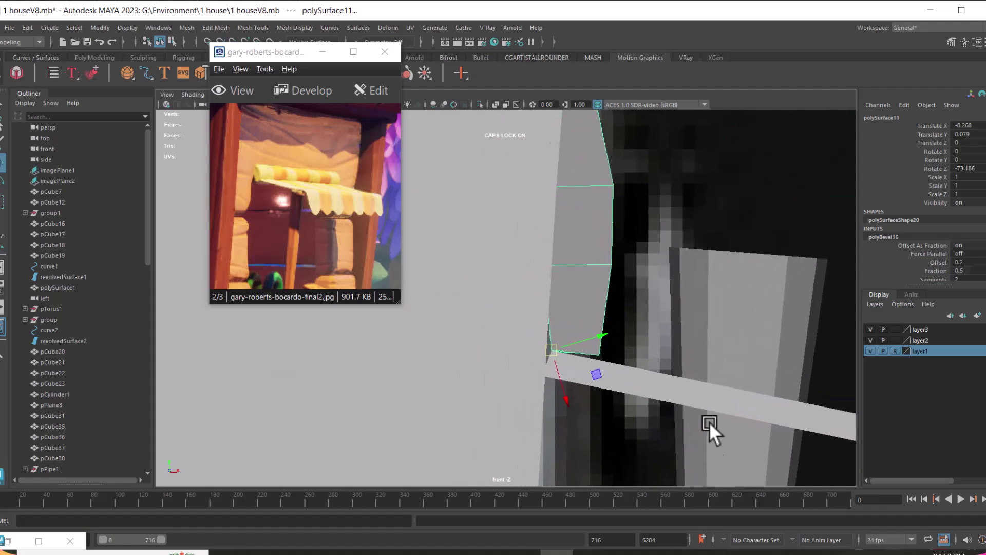
right_click_drag(606, 411, 669, 436, "alt")
middle_click_drag(657, 407, 653, 376, "alt")
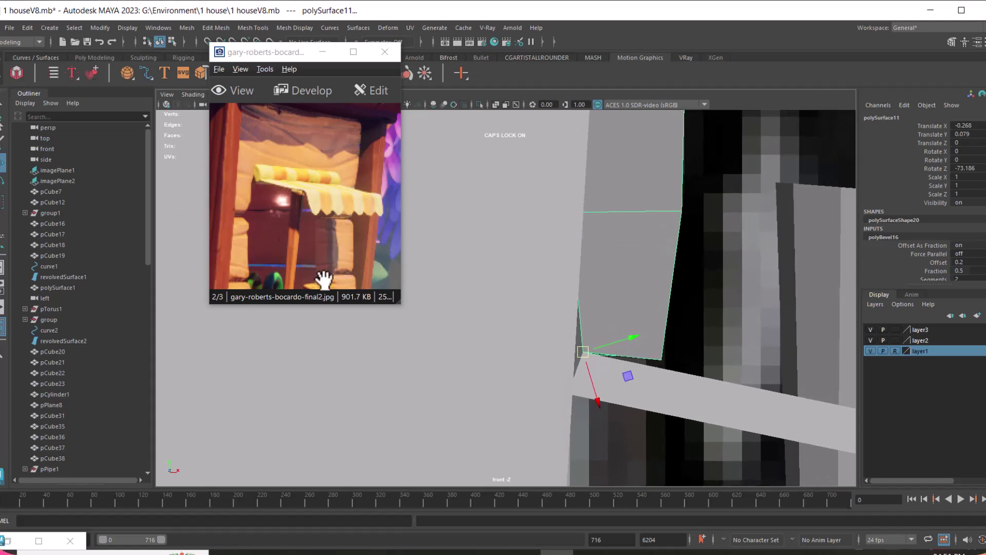
Move the upright piece's pivot to its outer lower corner and snap that corner to the awning's upper wall corner
key("d")
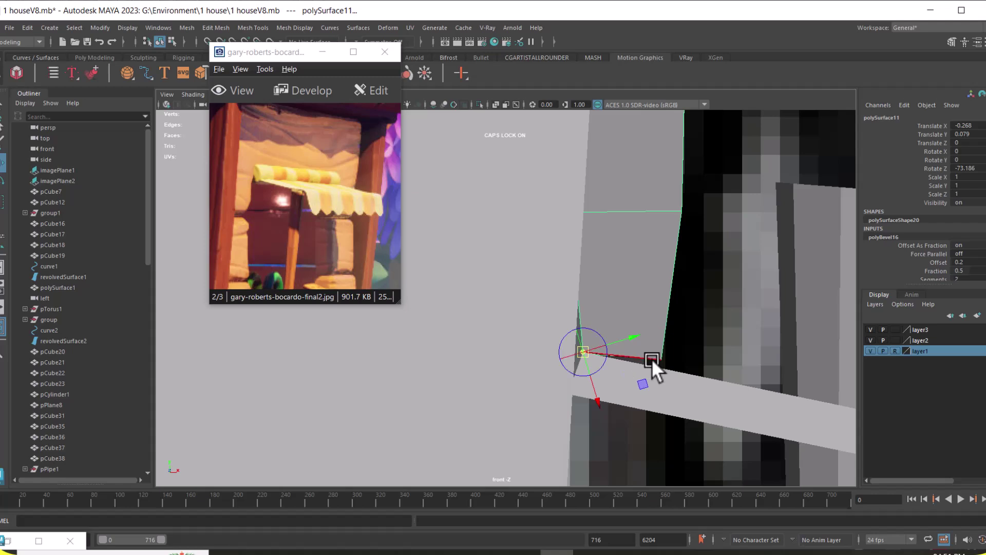
key("v")
left_click(663, 353)
key("v")
middle_click_drag(606, 354, 585, 353)
key("space")
left_click_drag(649, 371, 656, 336)
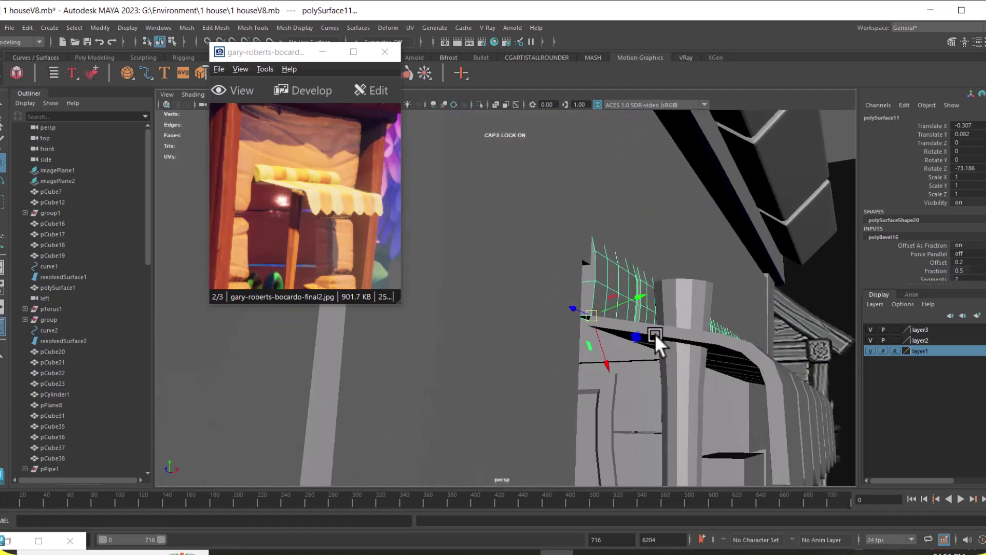
Shift the upright piece outward from the wall so it rests on the awning, at Translate X -0.243 and Y 0.073
left_click_drag(637, 292, 656, 296)
left_click_drag(620, 363, 622, 369)
left_click_drag(656, 298, 695, 363, "alt")
key("space")
left_click(668, 323)
key("space")
left_click_drag(678, 329, 681, 350)
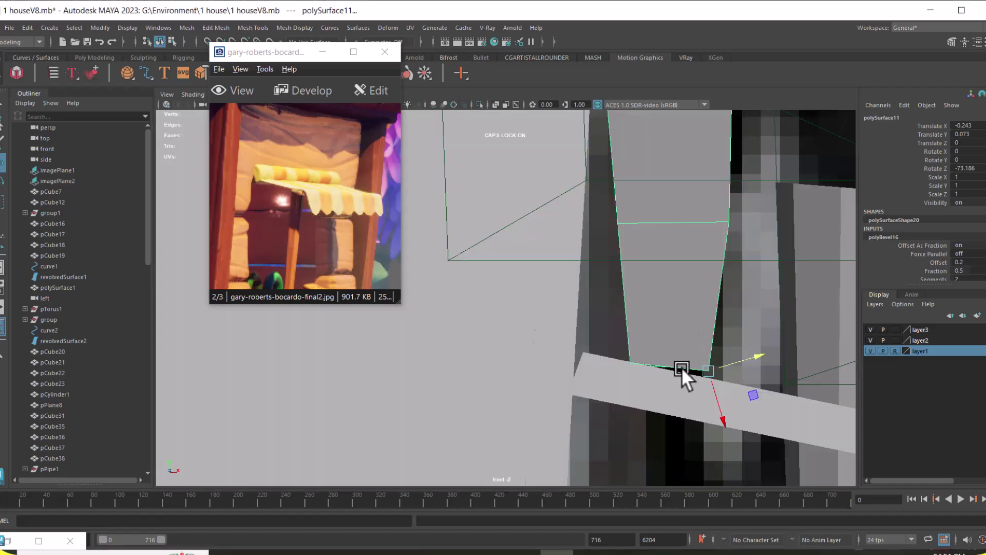
right_click_drag(682, 367, 638, 350, "alt")
key("space")
left_click_drag(638, 348, 631, 328)
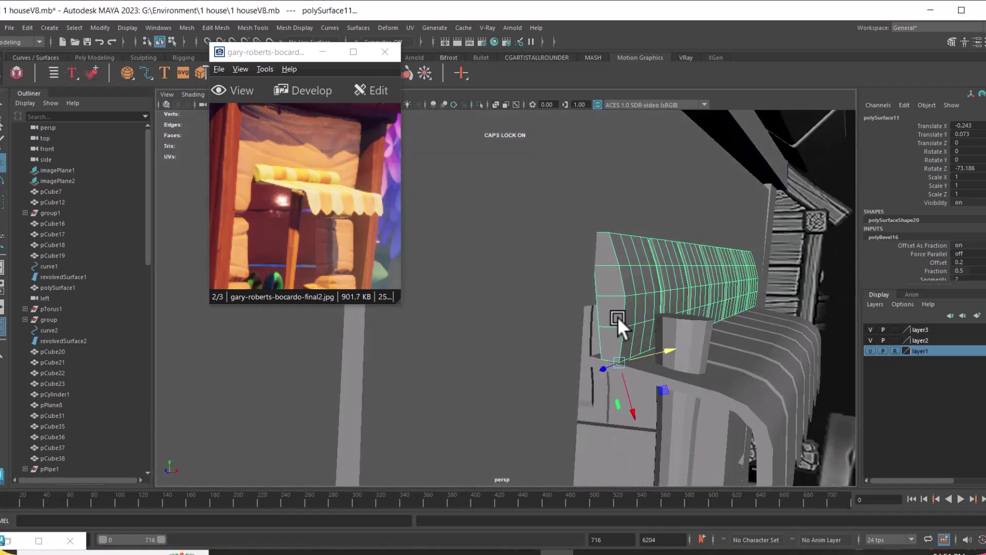
Hide everything except the upright awning piece and the wall behind it, and frame them in the front view
left_click(579, 287, "shift")
key("alt+h")
key("space")
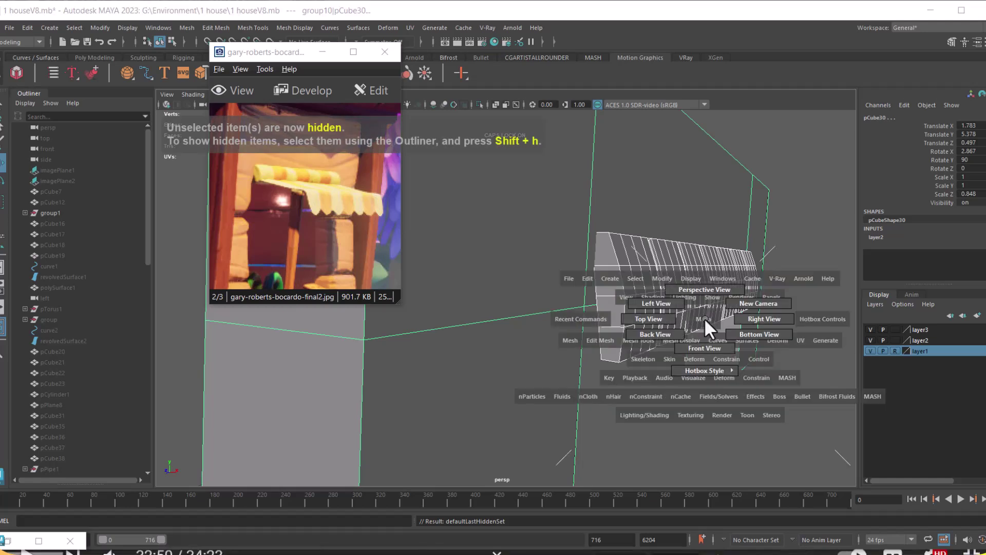
left_click(655, 300)
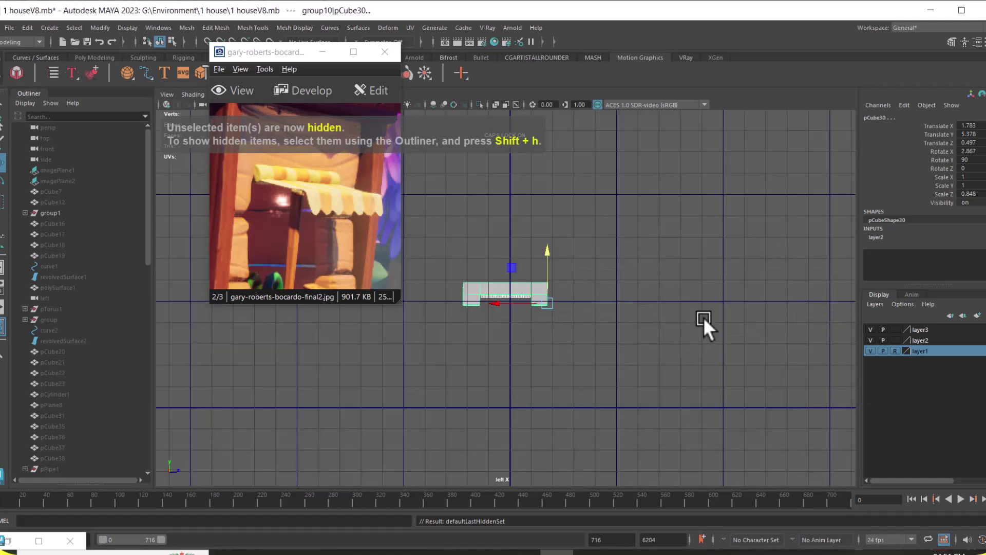
key("f")
key("space")
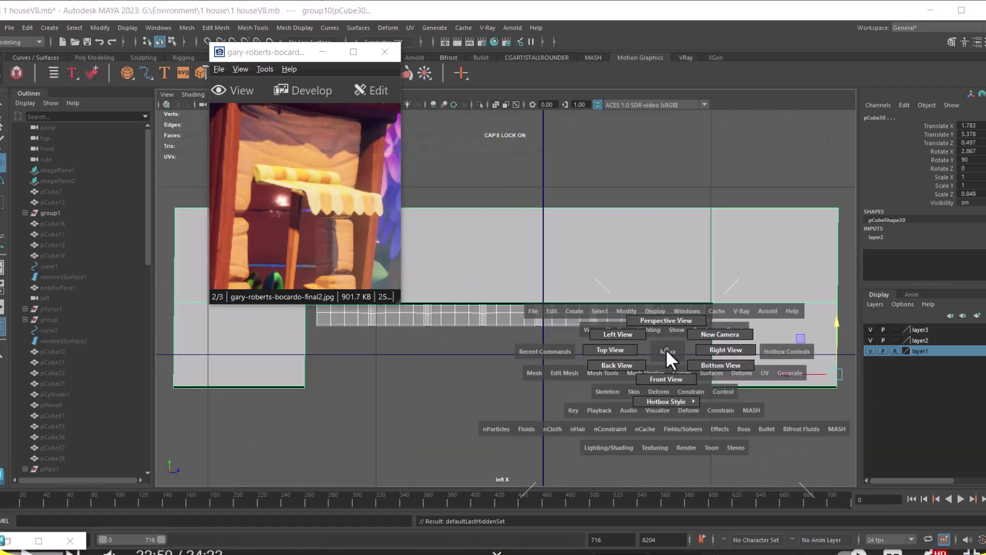
left_click(663, 378)
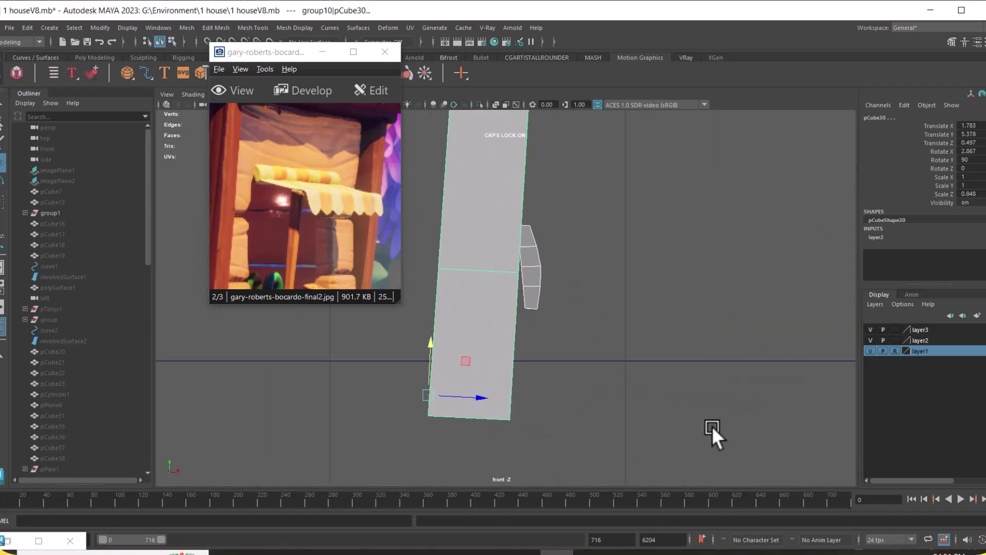
Nudge the upright awning piece slightly outward from the wall, to Translate X -0.236 and Y 0.076
scroll(712, 425, "up", 3)
left_click(645, 366)
left_click(543, 308)
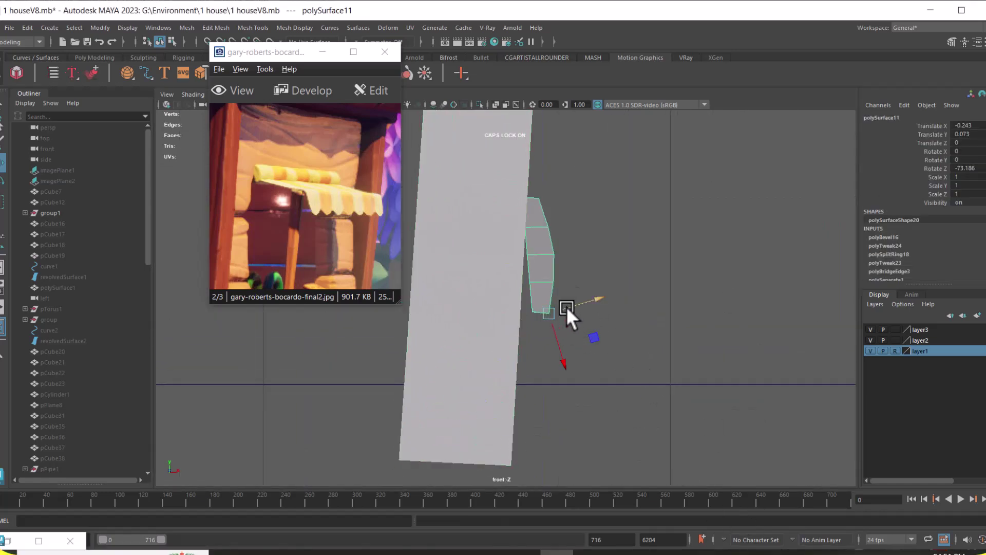
middle_click_drag(592, 297, 599, 304)
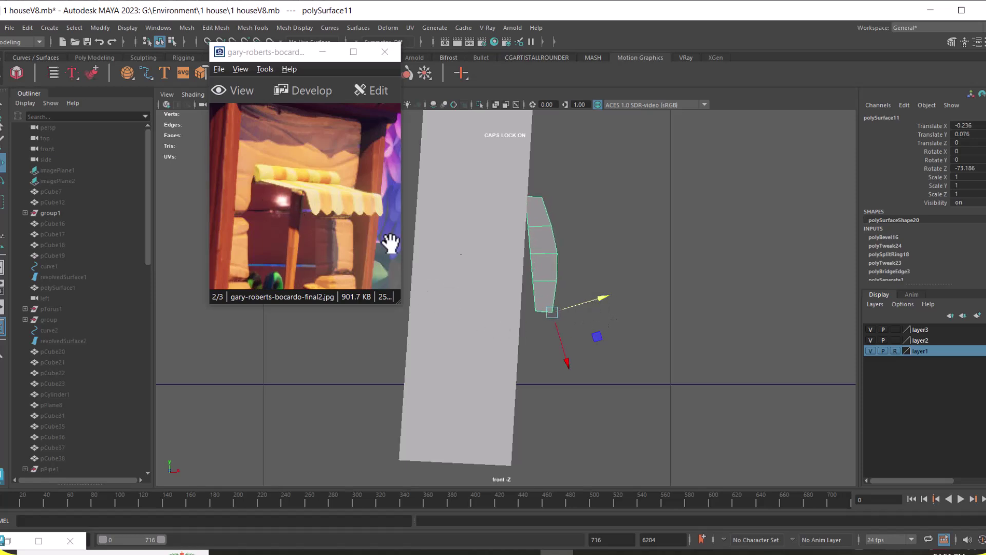
Return to the perspective view and unhide the rest of the house around the upright awning piece
key("space")
key("space")
left_click_drag(699, 311, 547, 218, "alt")
key("r")
key("ctrl+z")
left_click_drag(460, 181, 656, 360)
key("ctrl+z")
key("ctrl+z")
key("w")
key("ctrl+shift+h")
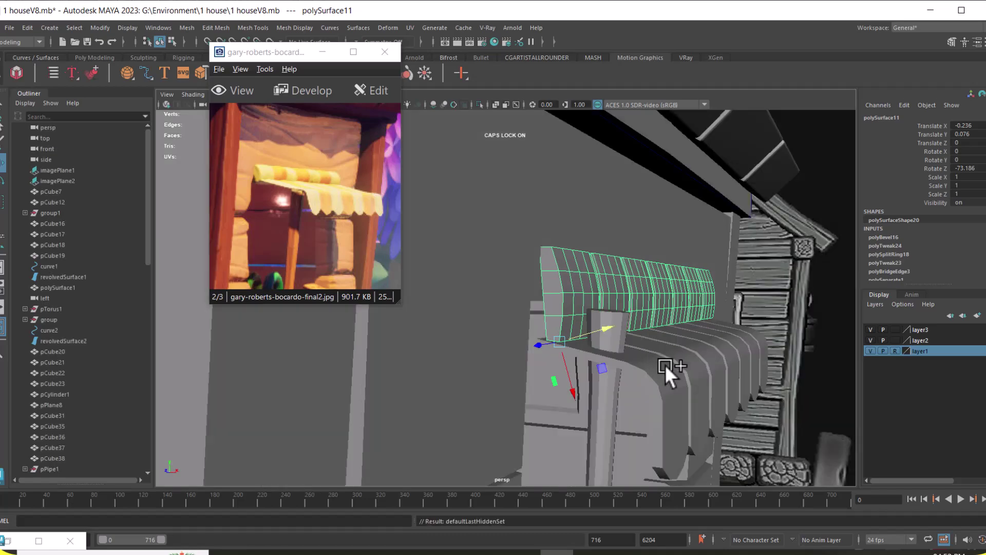
mouse_move(673, 392)
left_mouse_down("alt")
mouse_move(657, 362)
mouse_move(672, 374)
left_mouse_up("alt")
Examine the front view's reference drawing sheet against the model to find the drawing showing the awning in profile
key("space")
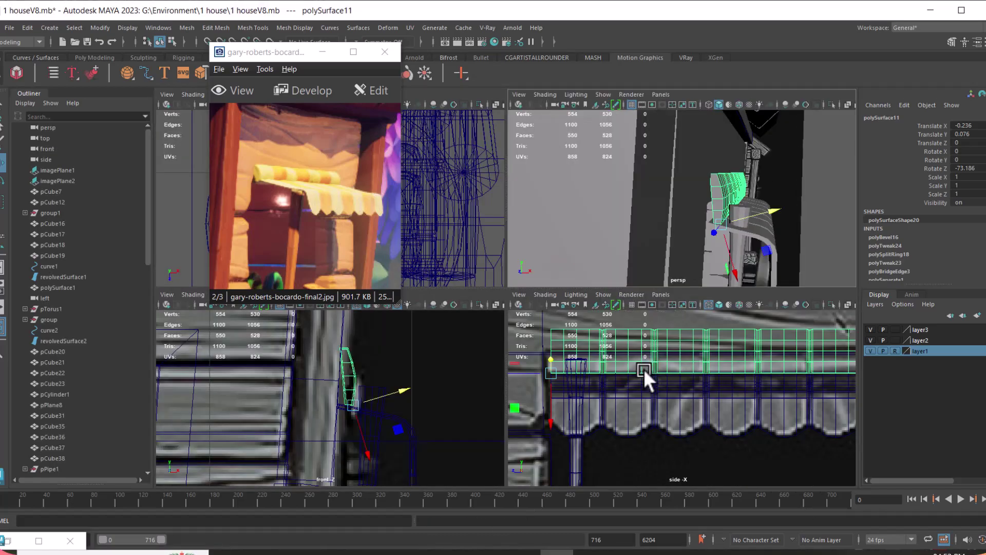
right_click_drag(392, 446, 404, 448, "alt")
middle_click_drag(404, 449, 449, 451, "alt")
right_click_drag(449, 450, 404, 411, "alt")
middle_click_drag(405, 411, 404, 384, "alt")
key("space")
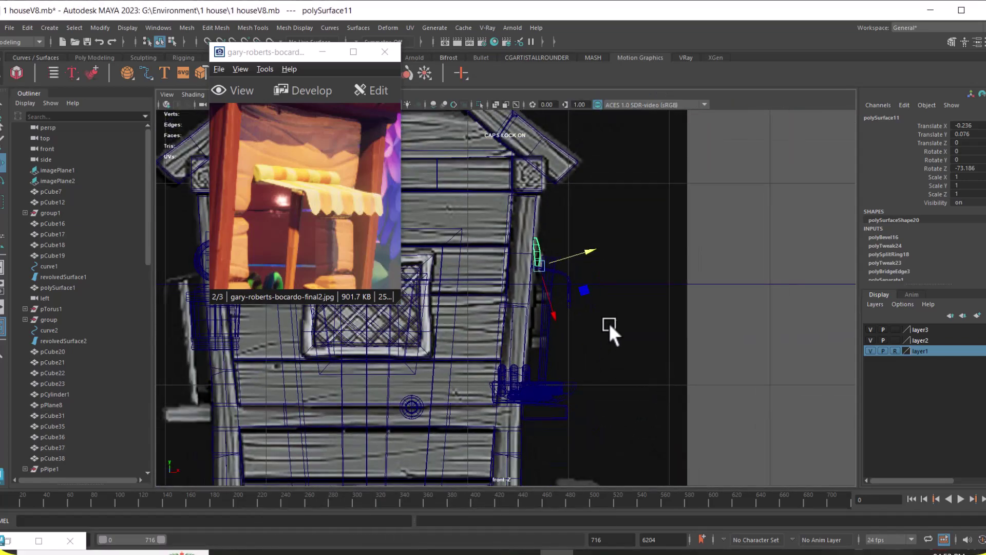
middle_click_drag(595, 317, 662, 314, "alt")
right_click_drag(662, 314, 597, 298, "alt")
middle_click_drag(597, 298, 733, 257, "alt")
right_click_drag(733, 258, 578, 300, "alt")
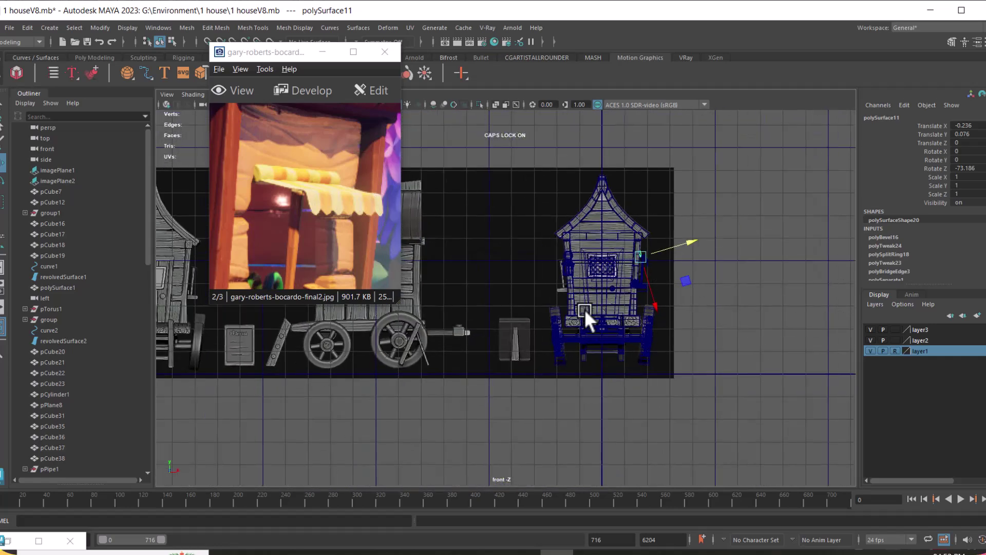
middle_click_drag(473, 336, 698, 348, "alt")
middle_click_drag(492, 327, 487, 355, "alt")
right_click_drag(657, 340, 628, 340, "alt")
middle_click_drag(628, 340, 548, 340, "alt")
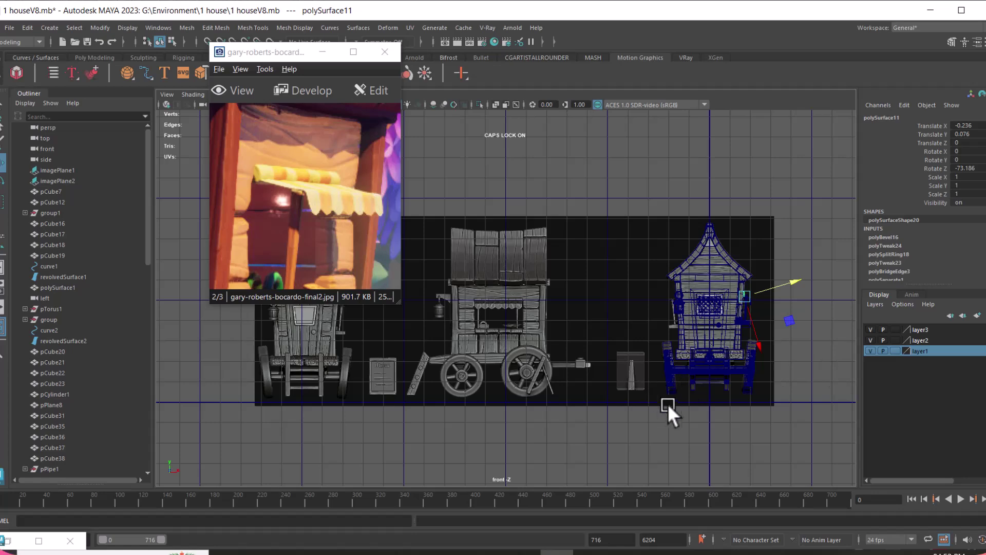
Slide the front reference image plane sideways to Translate X 10.263 so its door-side drawing lies behind the model
scroll(672, 400, "down", 1)
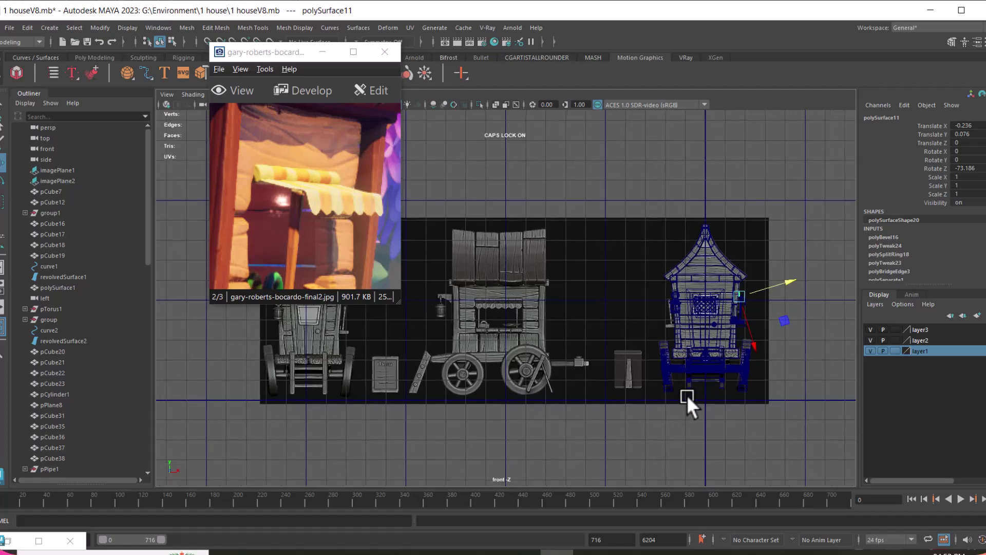
left_click(758, 391)
middle_click_drag(764, 389, 569, 348, "alt")
left_click_drag(569, 348, 906, 339)
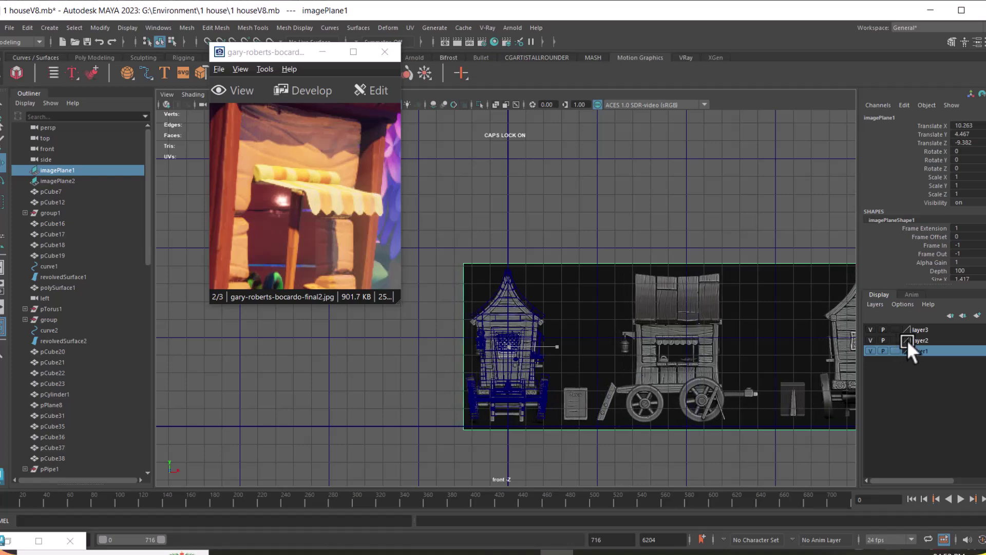
scroll(749, 456, "up", 3)
scroll(702, 355, "up", 6)
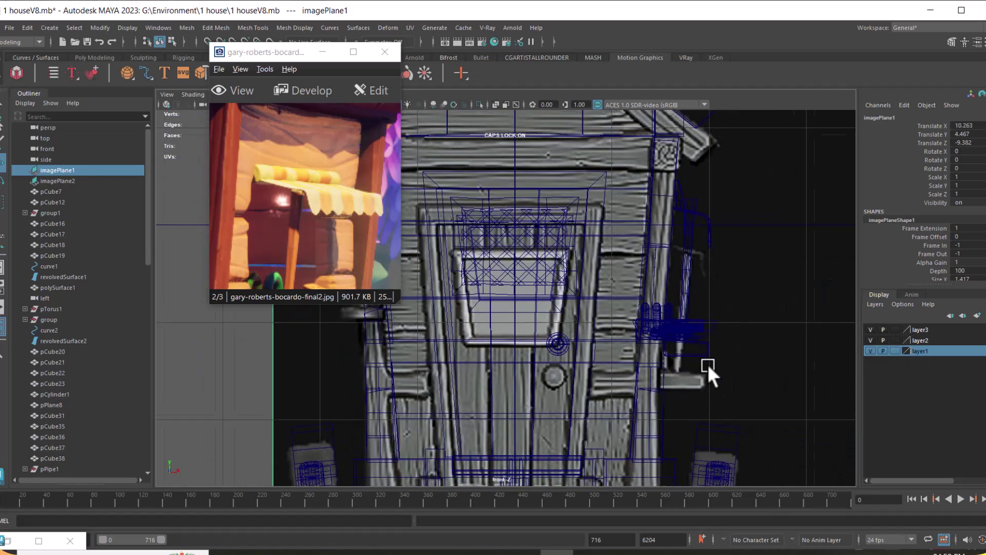
left_click(686, 227)
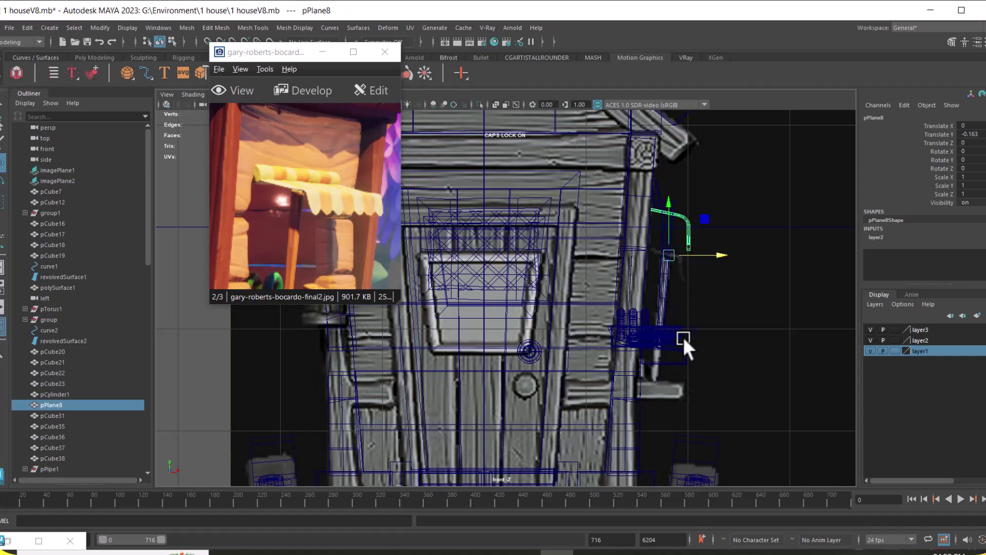
scroll(684, 328, "down", 5)
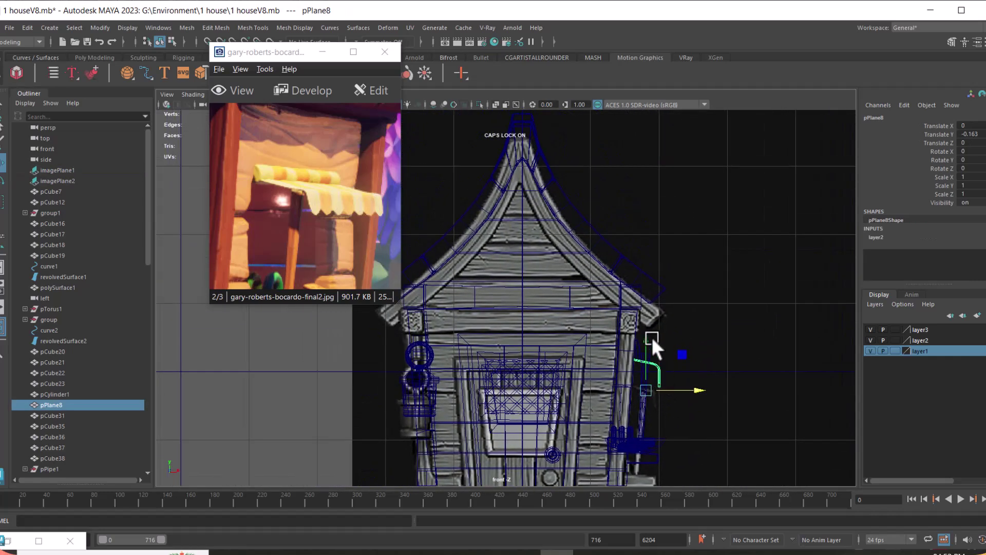
left_click_drag(647, 335, 647, 321)
key("ctrl+z")
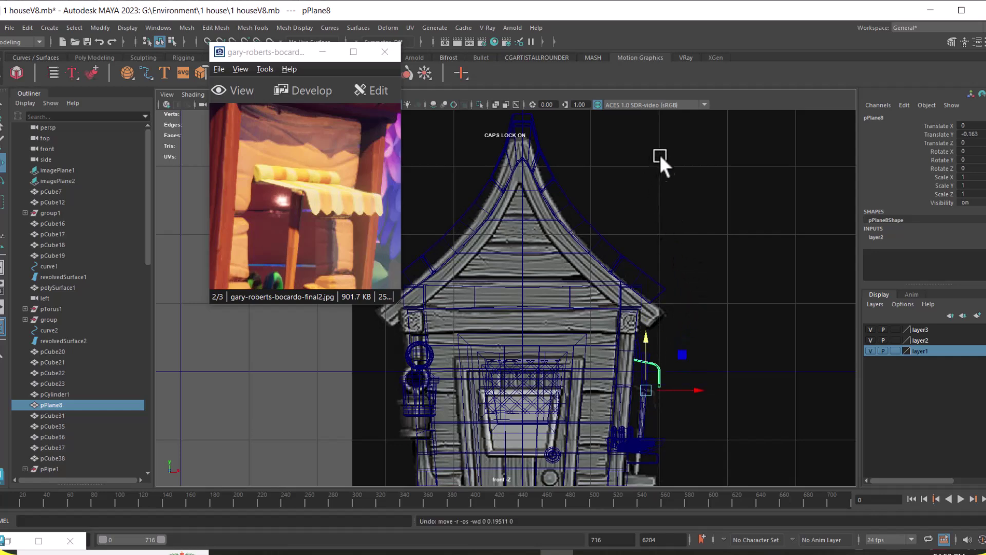
Relocate the front reference image plane's pivot near the roof and raise the image to Translate Y 4.723, matching the modelled roof
scroll(659, 260, "down", 5)
left_click(640, 186)
left_click(642, 188)
scroll(545, 292, "down", 1)
scroll(545, 292, "down", 3)
middle_click_drag(545, 292, 509, 175, "alt")
scroll(644, 288, "down", 1)
scroll(672, 362, "up", 5)
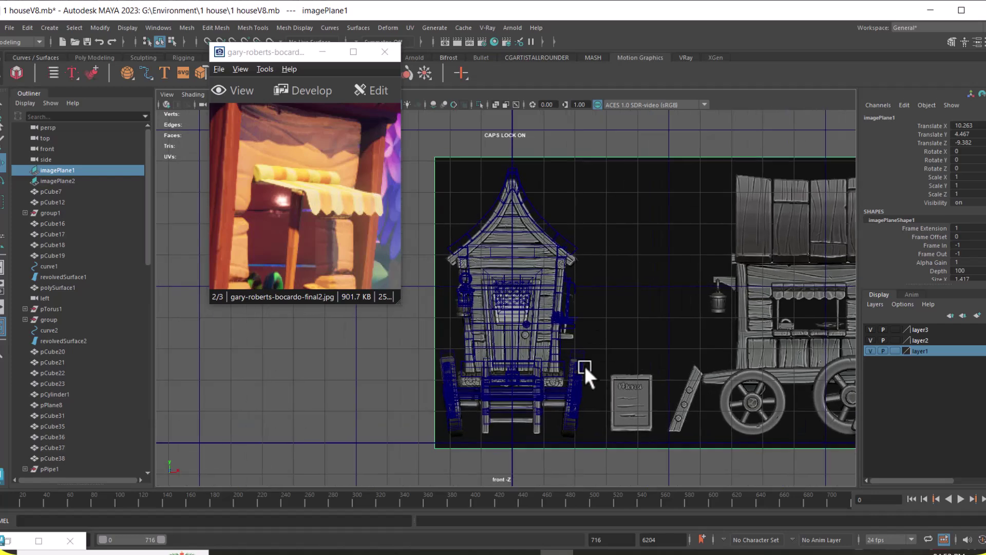
key("d")
key("v")
middle_click(478, 192)
scroll(550, 225, "up", 2)
left_click_drag(558, 204, 557, 188)
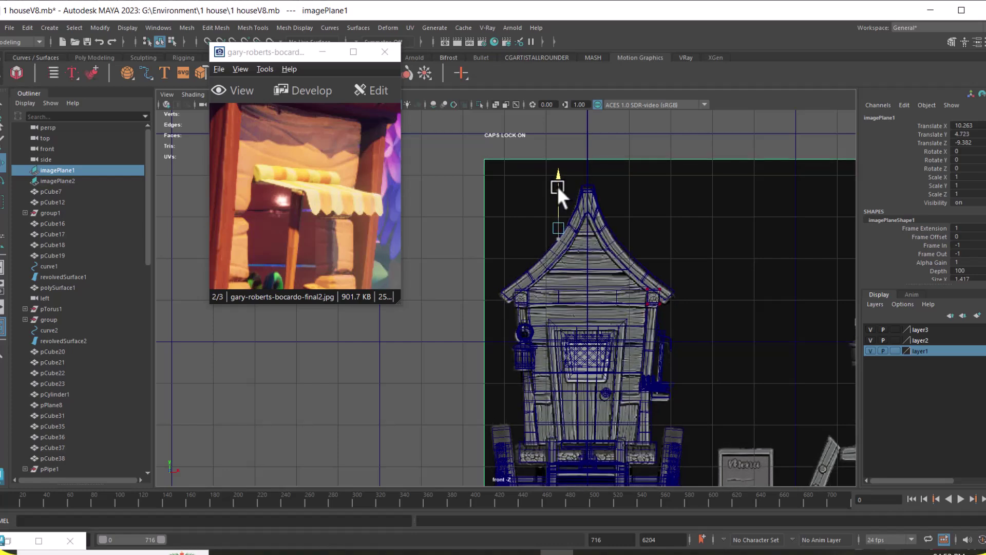
Compare the modelled awning, wall and serving shelf with the door-side reference drawing in the front view
scroll(610, 327, "up", 3)
scroll(623, 292, "up", 3)
middle_click_drag(821, 391, 620, 270, "alt")
scroll(620, 271, "up", 1)
scroll(667, 269, "down", 4)
scroll(666, 269, "down", 1)
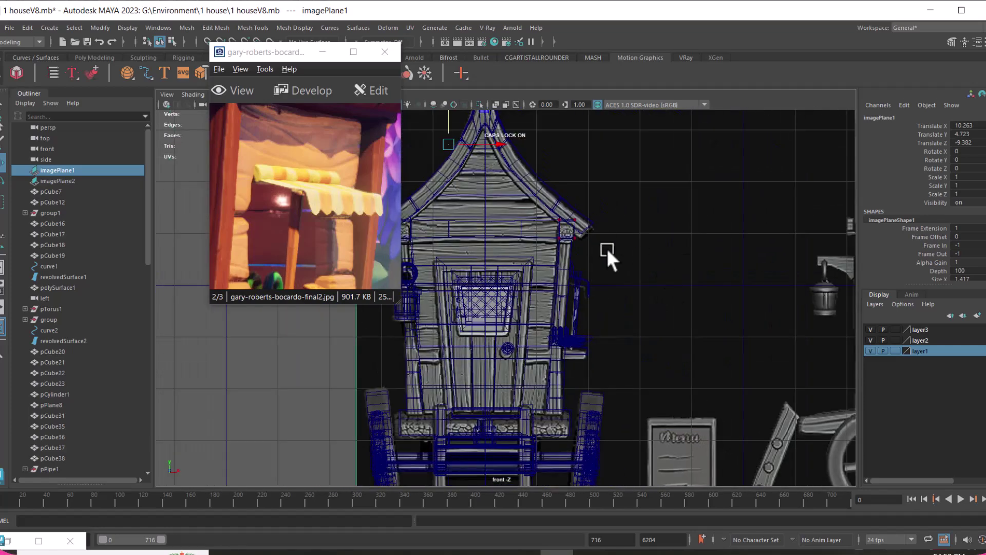
scroll(608, 249, "up", 7)
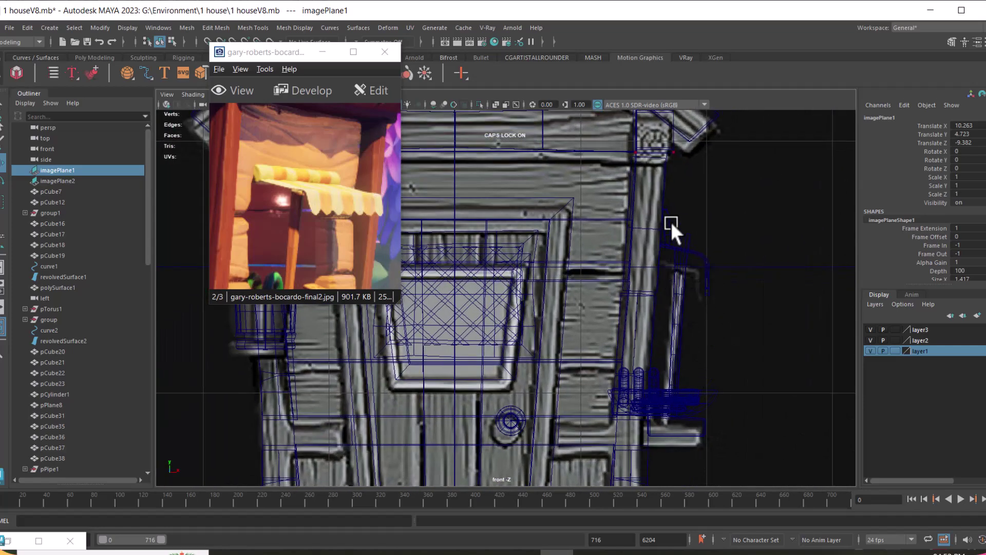
Inspect the upright awning piece and the house in shaded perspective alongside the coloured reference picture
left_click(669, 224)
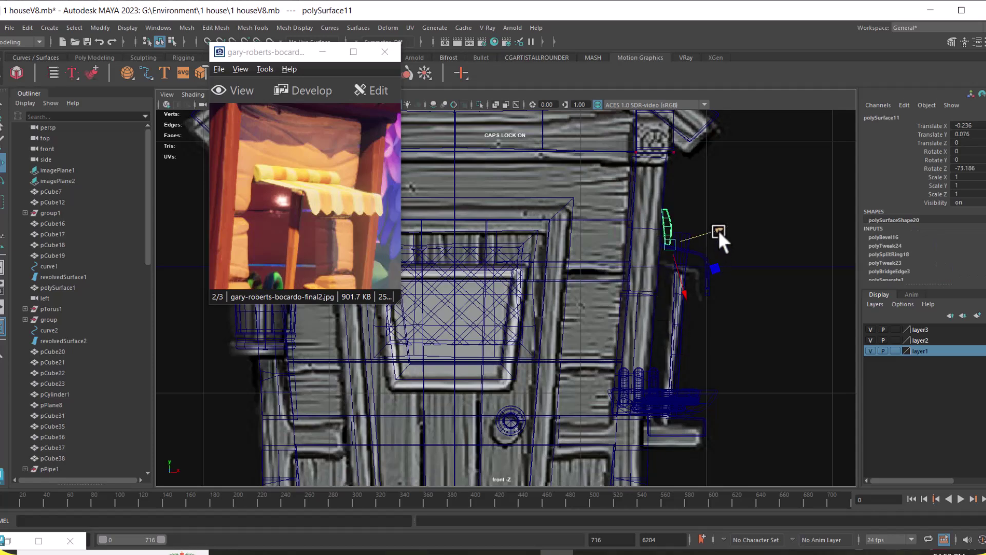
key("space")
left_click_drag(698, 280, 691, 159)
mouse_move(692, 252)
left_mouse_down("alt")
mouse_move(672, 301)
mouse_move(663, 380)
mouse_move(525, 210)
mouse_move(587, 309)
mouse_move(508, 315)
mouse_move(590, 352)
mouse_move(564, 329)
mouse_move(605, 331)
mouse_move(520, 283)
mouse_move(536, 259)
left_mouse_up("alt")
key("5")
left_click(509, 315)
left_click_drag(259, 204, 342, 163)
left_click_drag(540, 265, 566, 327, "alt")
Bring back the front view in wireframe and set layer1, holding the image planes, to Reference display
key("space")
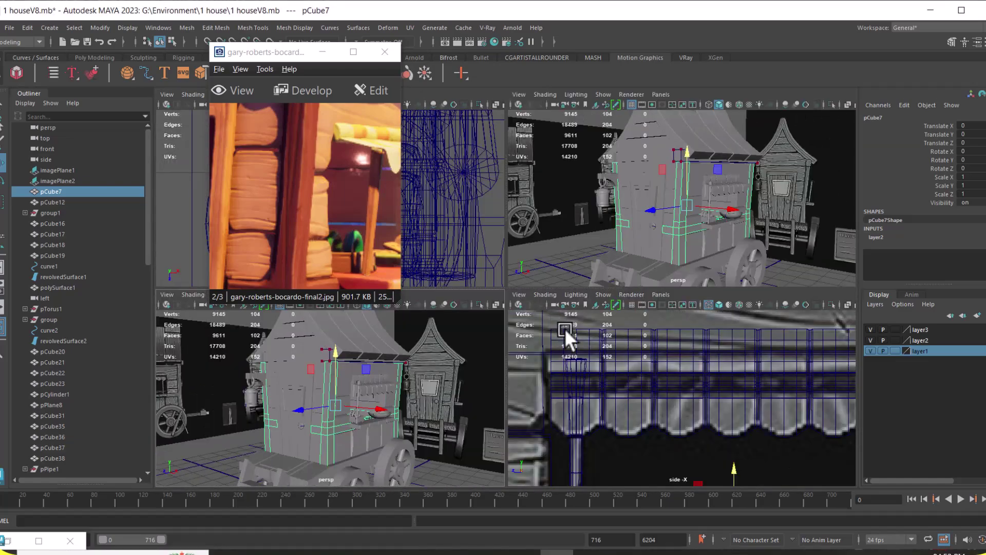
key("f")
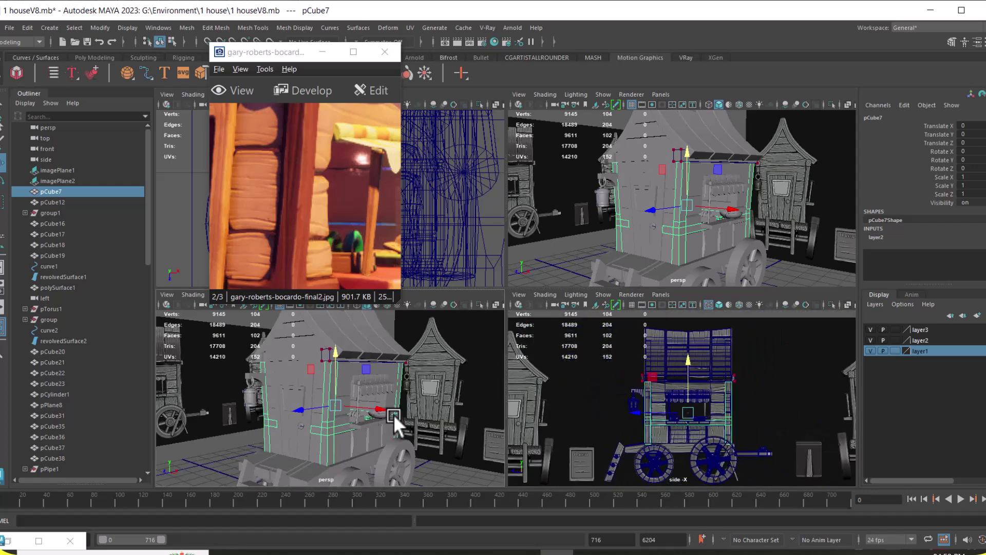
scroll(393, 413, "up", 2)
key("space")
left_click_drag(450, 388, 456, 411)
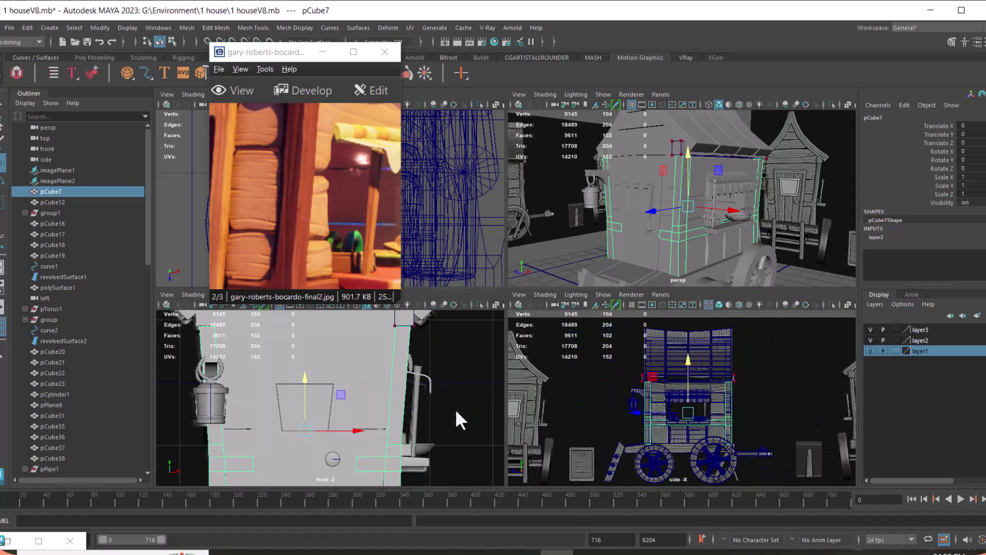
scroll(436, 408, "down", 3)
key("4")
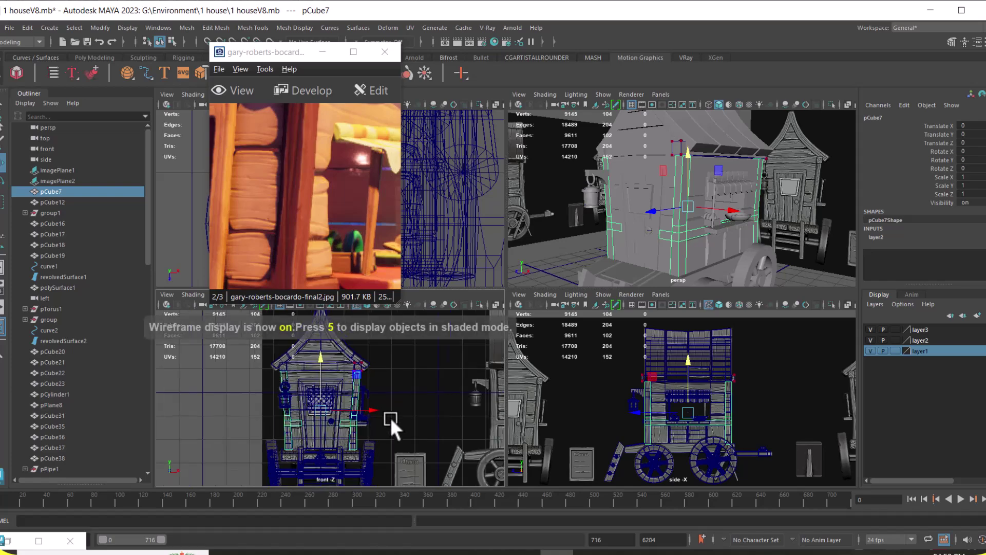
key("space")
scroll(588, 340, "up", 4)
right_click_drag(771, 161, 733, 172)
left_click(896, 351)
left_click(895, 351)
scroll(678, 277, "up", 1)
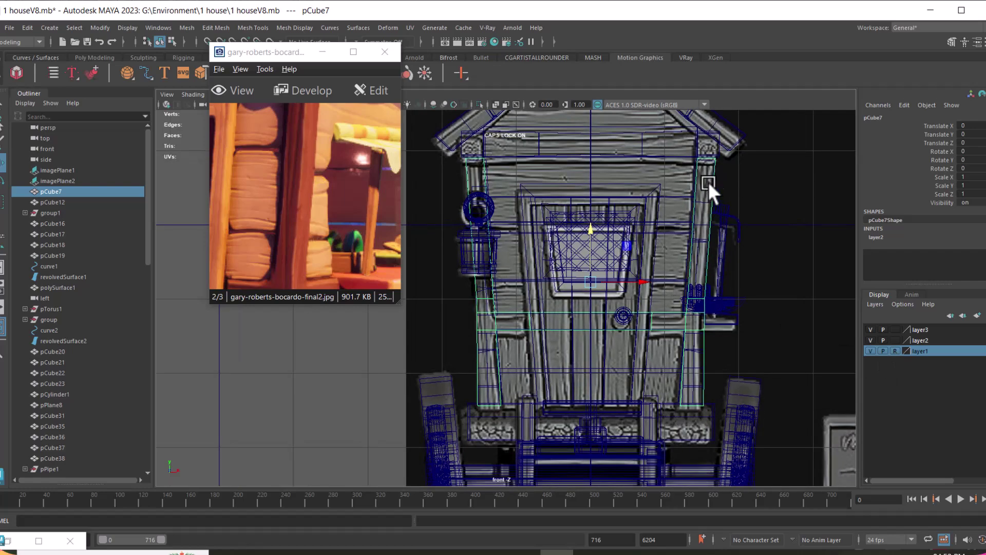
Inspect the corner-post frame next to the serving window in the shaded perspective view
right_click_drag(711, 169, 679, 168)
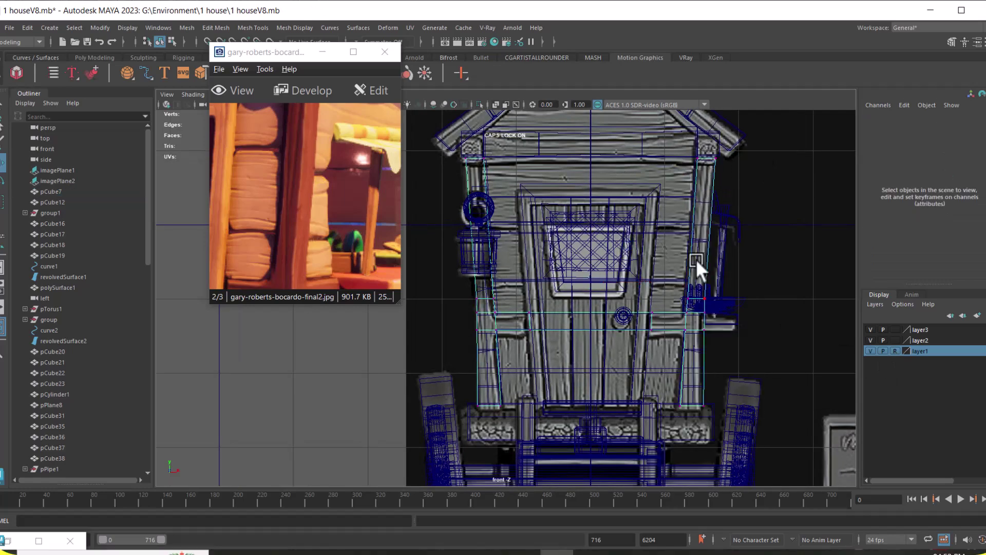
key("space")
left_click_drag(719, 349, 709, 213)
left_click_drag(681, 284, 683, 301, "alt")
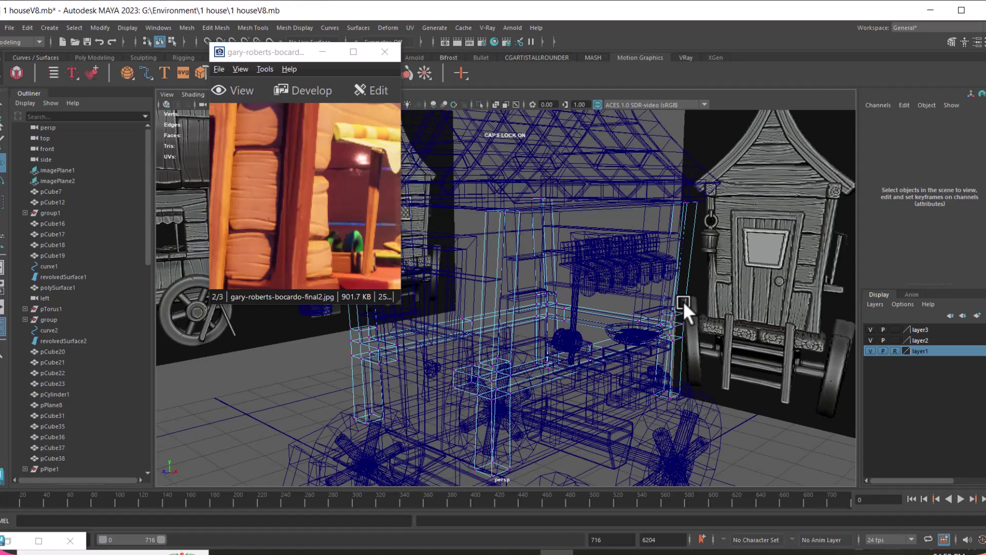
key("5")
left_click_drag(616, 291, 569, 226, "alt")
right_click_drag(568, 226, 620, 158)
Combine the wall planks around and below the serving window into one mesh and shift it inward to Translate X -0.042
left_click_drag(621, 158, 504, 425, "alt")
left_click(503, 274)
left_click(504, 425)
left_click(582, 448, "shift")
left_click(691, 437, "shift")
left_click(768, 422, "shift")
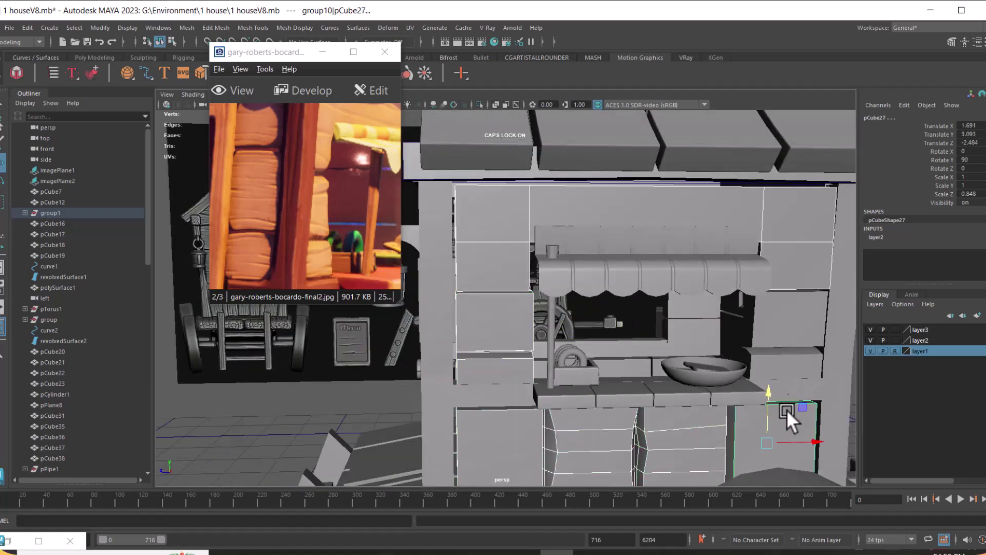
left_click(787, 356, "shift")
left_click_drag(722, 249, 688, 347, "alt")
left_click_drag(656, 310, 648, 349)
key("ctrl+z")
left_click_drag(679, 393, 759, 314, "alt")
right_click_drag(780, 186, 777, 407, "shift")
right_click_drag(759, 279, 747, 438, "shift")
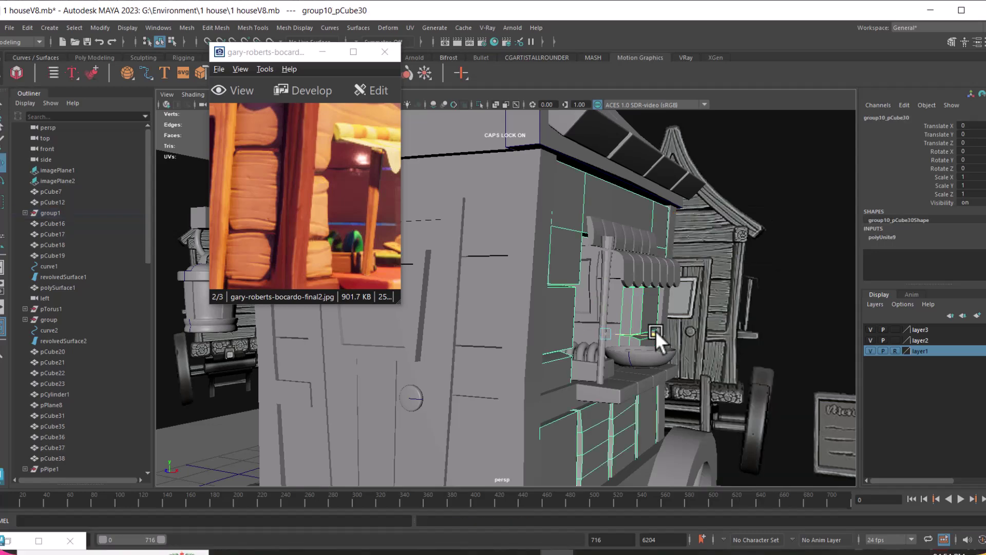
left_click_drag(655, 330, 652, 330)
left_click_drag(715, 344, 726, 344, "alt")
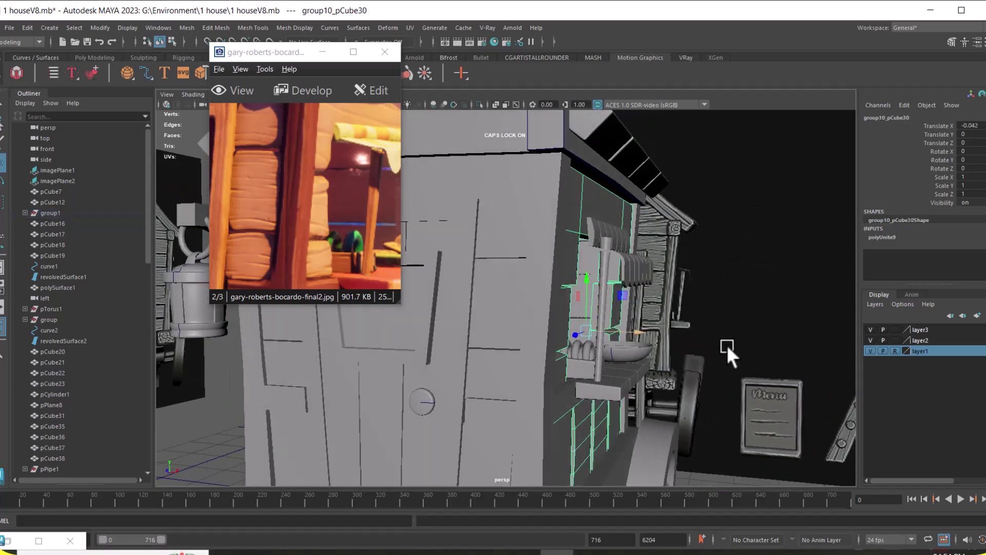
Move the upright awning piece down and inward against the wall, to Translate X -0.305 and Y -0.005
left_click(628, 246)
key("space")
left_click_drag(692, 280, 704, 320)
right_click_drag(751, 373, 773, 396, "alt")
middle_click_drag(792, 252, 684, 308, "alt")
right_click_drag(684, 309, 731, 372, "alt")
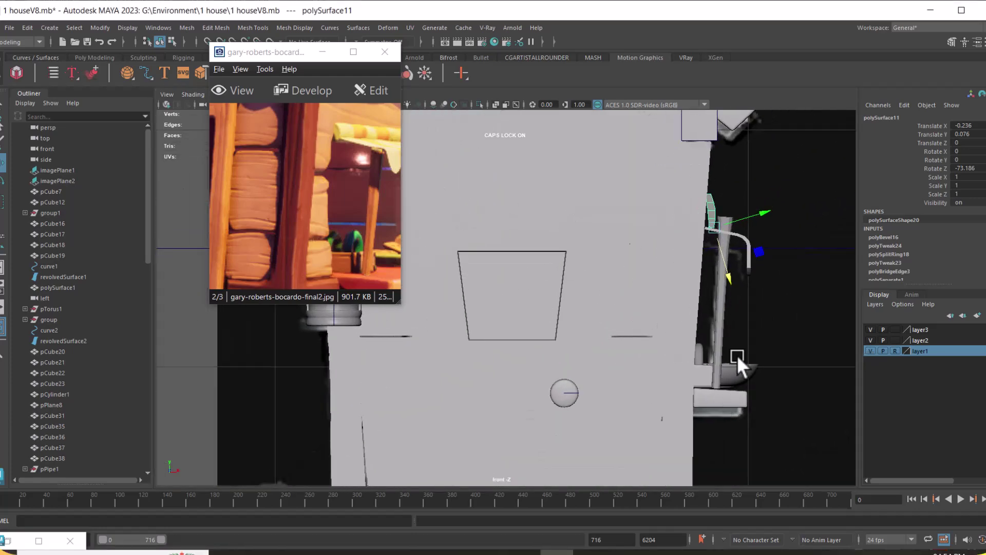
key("4")
right_click_drag(725, 255, 837, 326, "alt")
middle_click_drag(837, 327, 767, 390, "alt")
middle_click_drag(735, 294, 668, 320, "alt")
right_click_drag(668, 319, 732, 306, "alt")
mouse_move(721, 294)
left_mouse_down()
mouse_move(705, 317)
mouse_move(739, 208)
mouse_move(756, 302)
mouse_move(605, 314)
mouse_move(665, 354)
mouse_move(704, 355)
left_mouse_up()
key("space")
key("5")
key("f")
mouse_move(670, 255)
left_mouse_down()
mouse_move(627, 258)
mouse_move(609, 222)
mouse_move(607, 238)
mouse_move(647, 224)
left_mouse_up()
scroll(645, 270, "down", 4)
left_click_drag(635, 305, 737, 310, "alt")
Select the connected faces of the planks around the awning's top and nudge them slightly sideways in the side view
key("space")
key("space")
right_click_drag(542, 312, 684, 333, "alt")
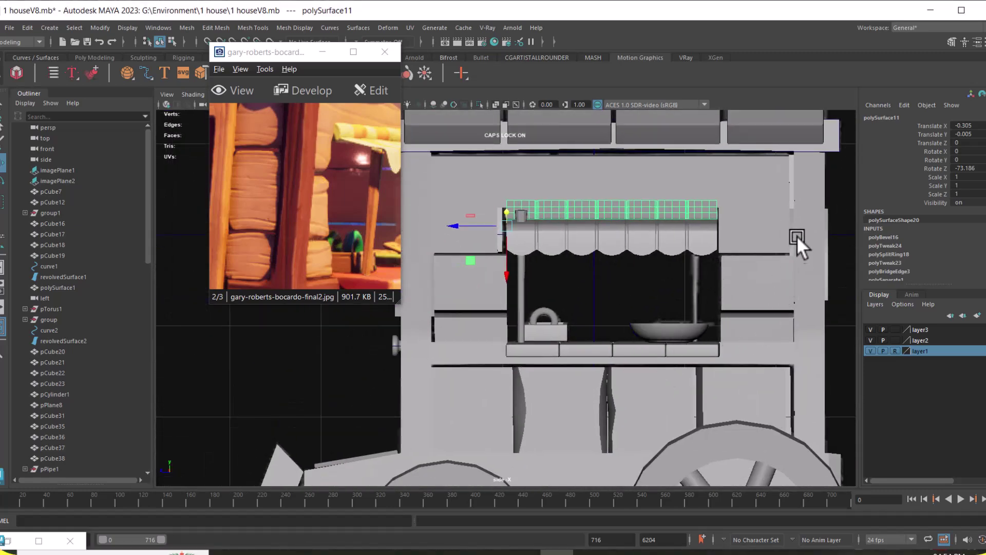
left_click(775, 214)
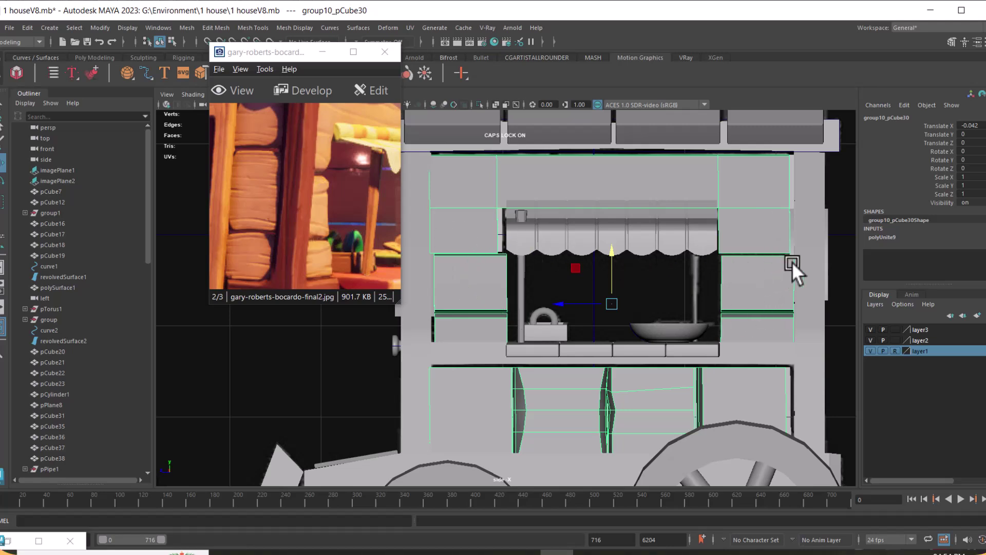
right_click_drag(742, 178, 745, 208)
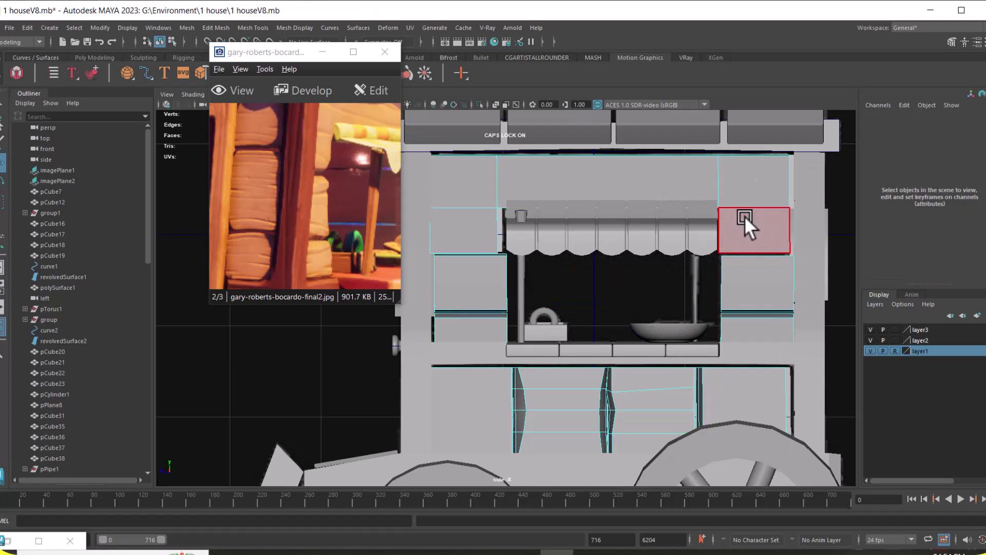
double_click(744, 216)
left_click_drag(560, 202, 564, 204)
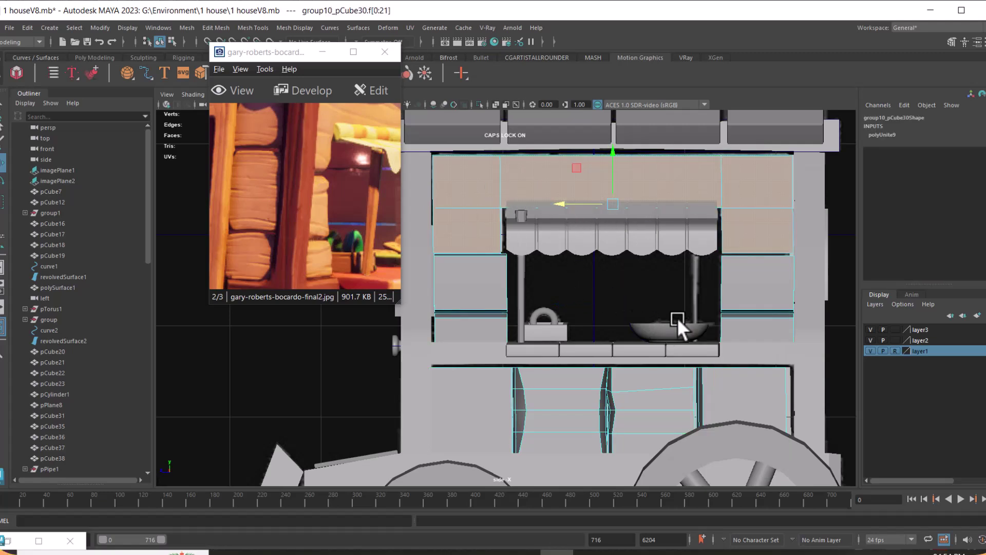
right_click_drag(759, 266, 812, 181)
Tilt the upright awning piece to Rotate Z -63.719, comparing it with the roll in the reference picture
key("space")
left_click_drag(740, 251, 715, 318)
left_click(611, 237)
left_click_drag(641, 287, 653, 305, "alt")
left_click_drag(312, 193, 311, 206)
left_click_drag(568, 237, 671, 206, "alt")
key("e")
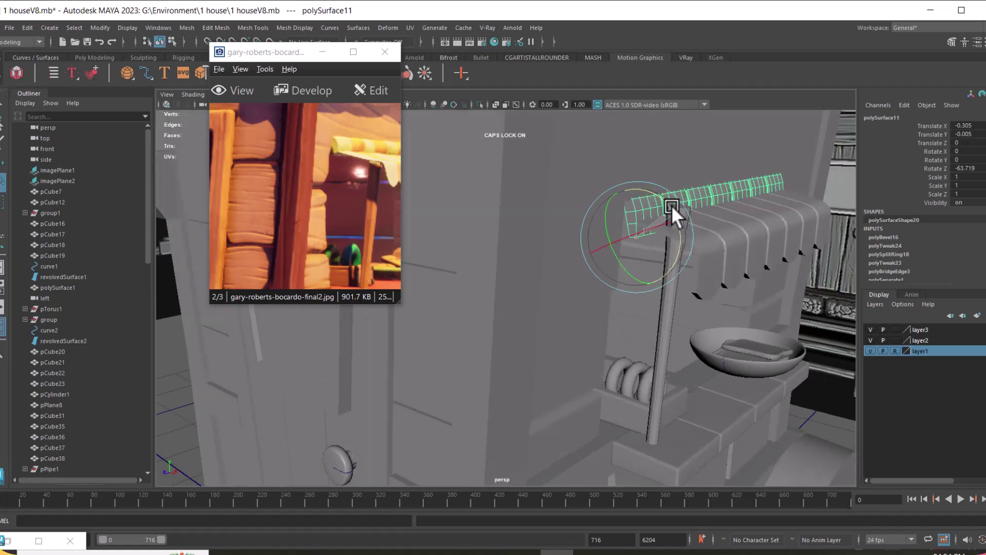
Move the tilted awning piece outward from the wall to Translate X -0.24 and Y 0.027
key("w")
middle_click_drag(677, 217, 694, 221)
left_click_drag(715, 238, 610, 319, "alt")
right_click_drag(610, 320, 640, 299, "alt")
left_click_drag(641, 298, 714, 296, "alt")
right_click_drag(657, 362, 631, 329, "alt")
left_click_drag(631, 329, 665, 274, "alt")
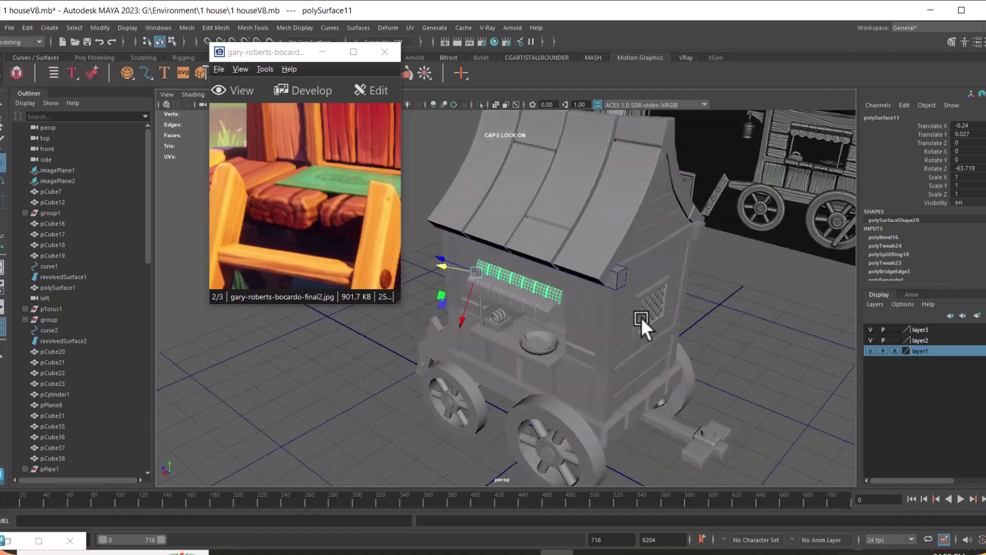
Examine the wagon and its awning from several sides and view the steps and wheels in the reference picture
mouse_move(641, 317)
left_mouse_down("alt")
mouse_move(627, 324)
mouse_move(635, 321)
left_mouse_up("alt")
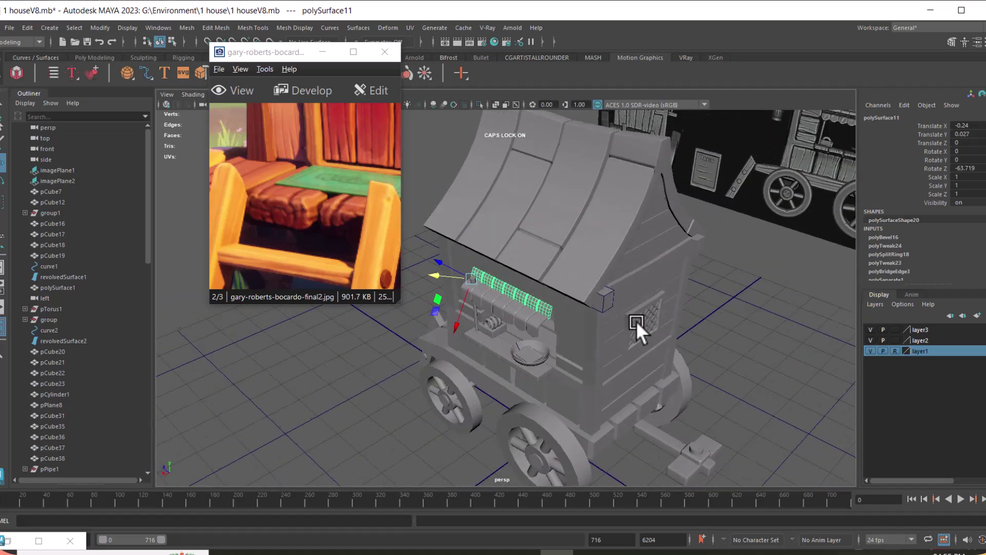
left_click_drag(700, 454, 612, 401, "alt")
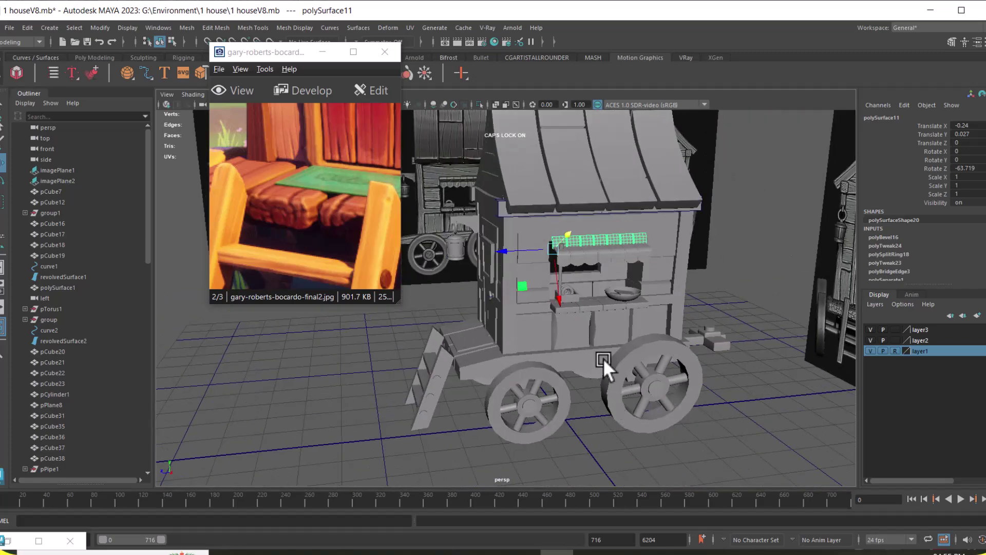
scroll(315, 220, "up", 2)
left_click_drag(522, 363, 604, 366, "alt")
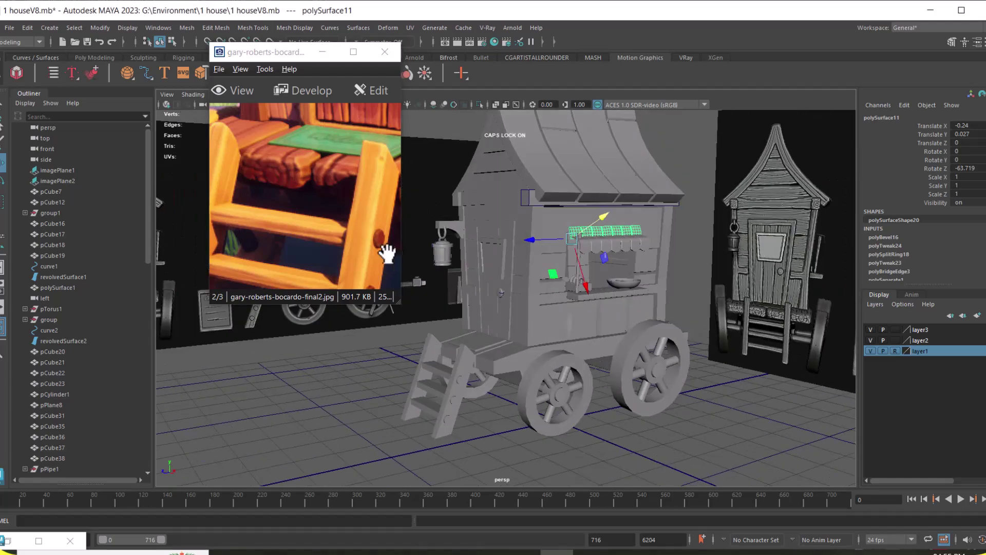
left_click_drag(394, 258, 310, 228)
scroll(329, 247, "down", 2)
scroll(288, 213, "down", 2)
left_click(584, 371)
left_click_drag(601, 380, 632, 302, "alt")
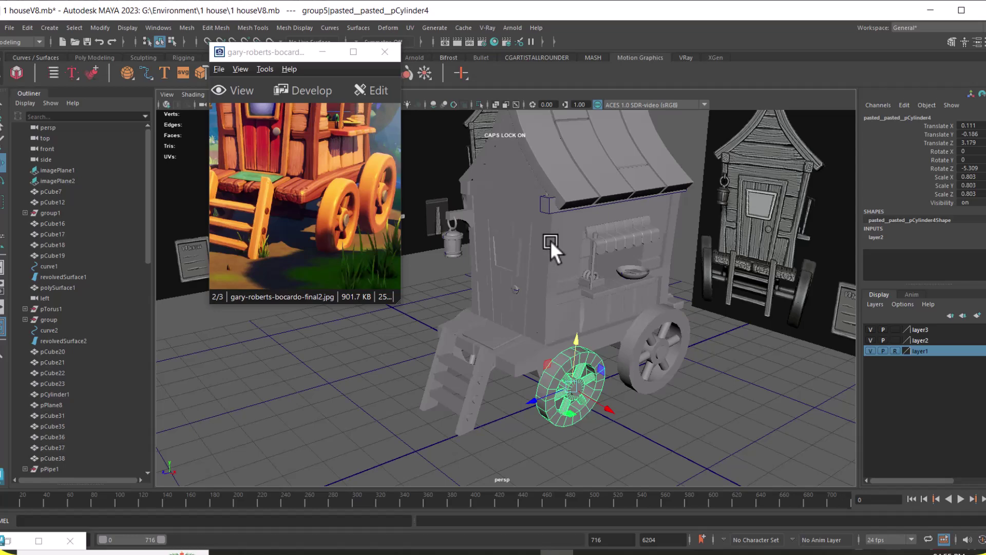
Combine the gable and wall planks of the door-side end wall into one mesh, working in isolation, and show all objects again
left_click(570, 244)
mouse_move(569, 245)
left_mouse_down("alt")
mouse_move(578, 318)
mouse_move(699, 333)
mouse_move(567, 212)
mouse_move(584, 303)
mouse_move(572, 246)
left_mouse_up("alt")
left_click(573, 246)
left_click_drag(584, 302, 567, 211, "alt")
left_click(571, 198)
left_click(581, 241, "shift")
left_click(585, 268, "shift")
left_click(592, 313, "shift")
left_click_drag(592, 315, 625, 251, "alt")
left_click(624, 253)
left_click(618, 308)
left_click(619, 369)
left_click(612, 395)
left_click_drag(605, 429, 641, 320, "alt")
key("alt+h")
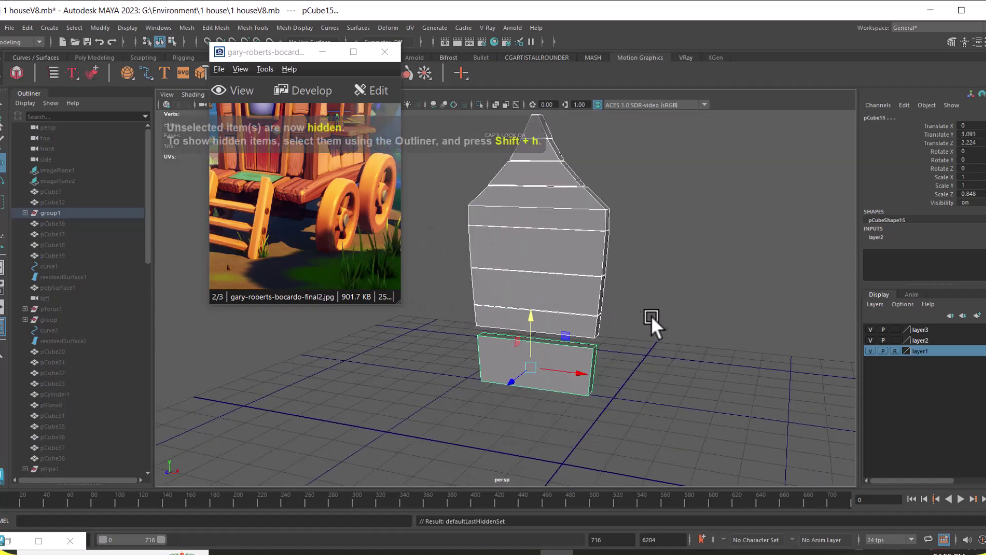
right_click_drag(657, 235, 656, 461, "shift")
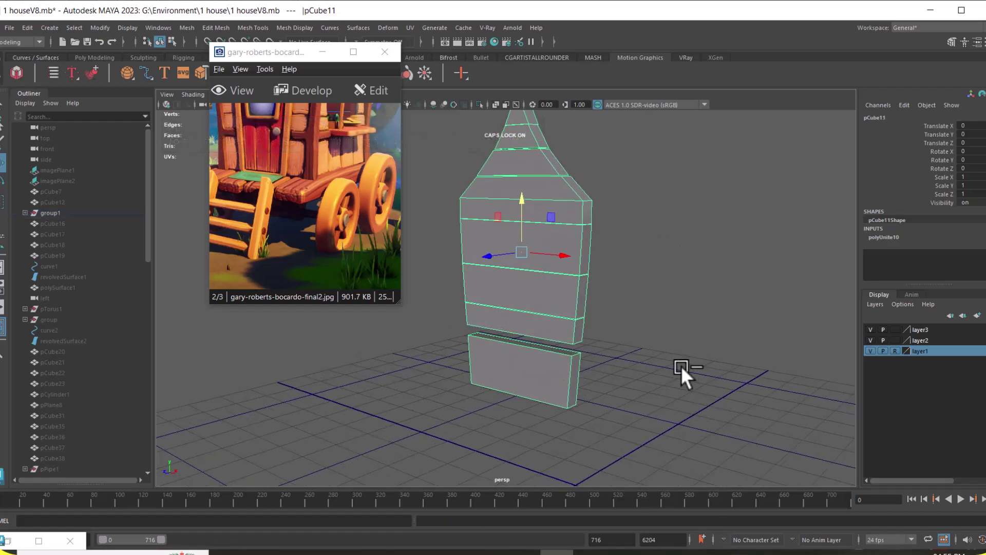
key("ctrl+shift+h")
Select the combined side-wall and door-wall meshes and hide layer1, which holds the reference image planes
left_click_drag(687, 362, 623, 362, "alt")
left_click(623, 362)
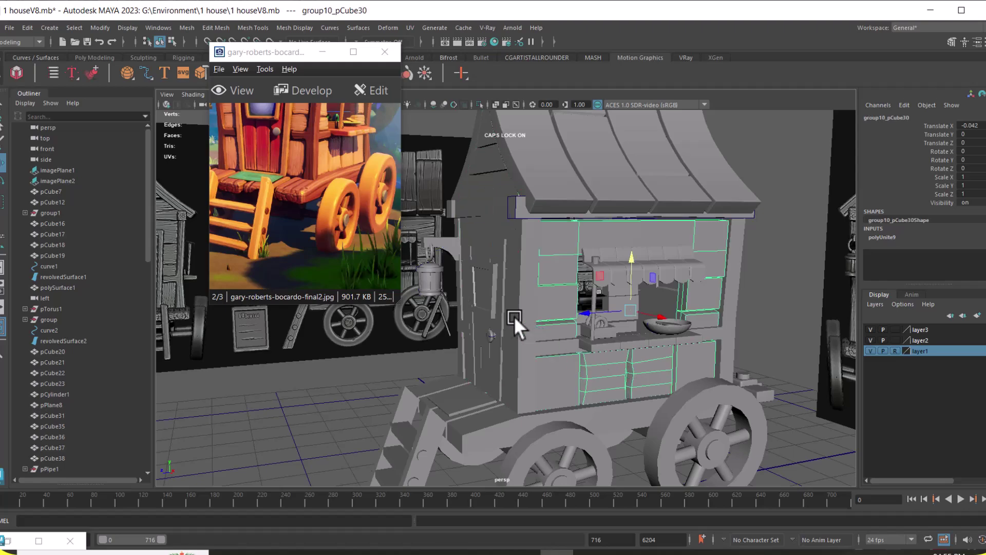
left_click_drag(524, 315, 548, 277, "alt")
left_click(547, 276, "shift")
left_click_drag(685, 256, 551, 275, "alt")
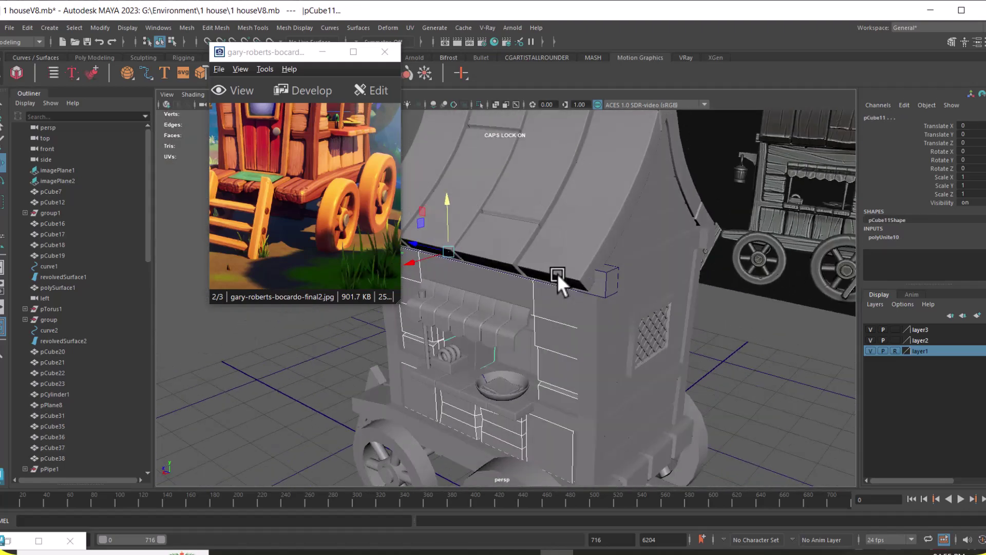
left_click(870, 350)
Minimize the reference picture window and turn on wireframe on shaded display for the viewport
right_click_drag(744, 433, 592, 294, "alt")
left_click_drag(592, 294, 622, 376, "alt")
right_click_drag(621, 377, 671, 218, "alt")
left_click(642, 217)
left_click_drag(671, 218, 619, 272, "alt")
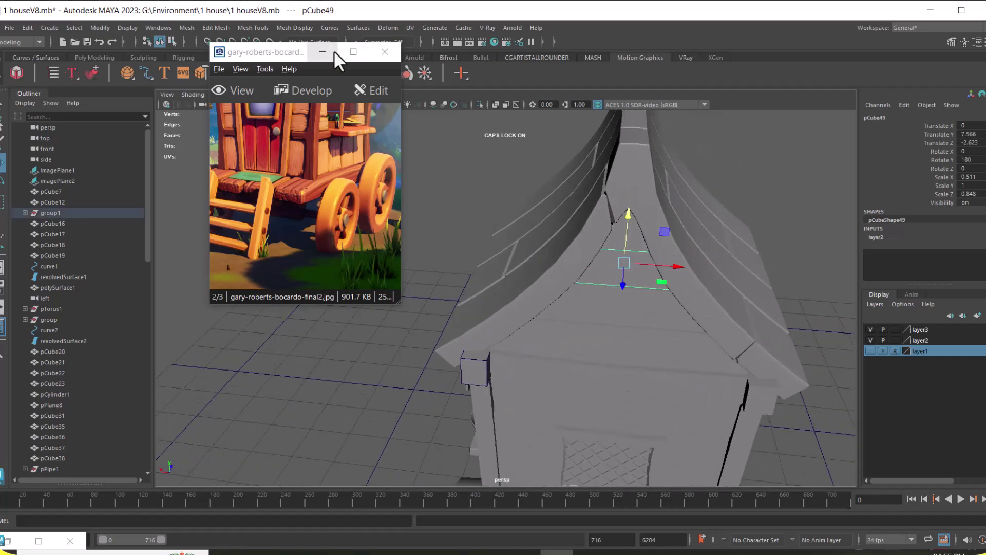
left_click(323, 52)
left_click(388, 108)
Combine all planks of the end wall with the lattice window, from gable to base, into one mesh
mouse_move(658, 326)
left_mouse_down("alt")
mouse_move(642, 274)
mouse_move(628, 305)
mouse_move(631, 288)
left_mouse_up("alt")
left_click(742, 184)
left_click(626, 295)
left_click(630, 214, "shift")
left_click(646, 260, "shift")
left_click(649, 290, "shift")
left_click_drag(664, 349, 655, 312, "alt")
left_click(648, 263, "shift")
left_click(649, 307, "shift")
left_click(648, 324, "shift")
middle_click_drag(650, 374, 659, 294, "alt")
left_click(660, 296, "shift")
key("f")
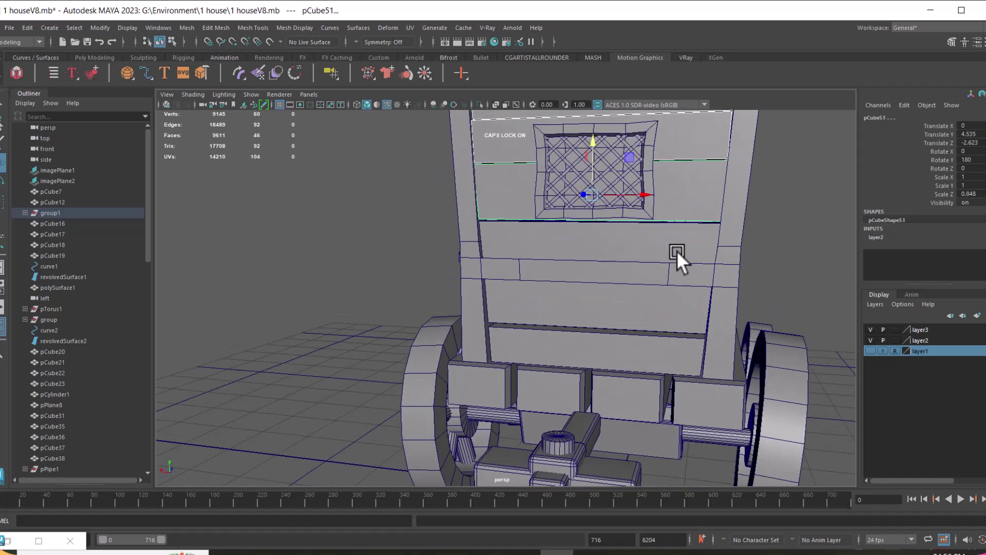
scroll(660, 331, "down", 3)
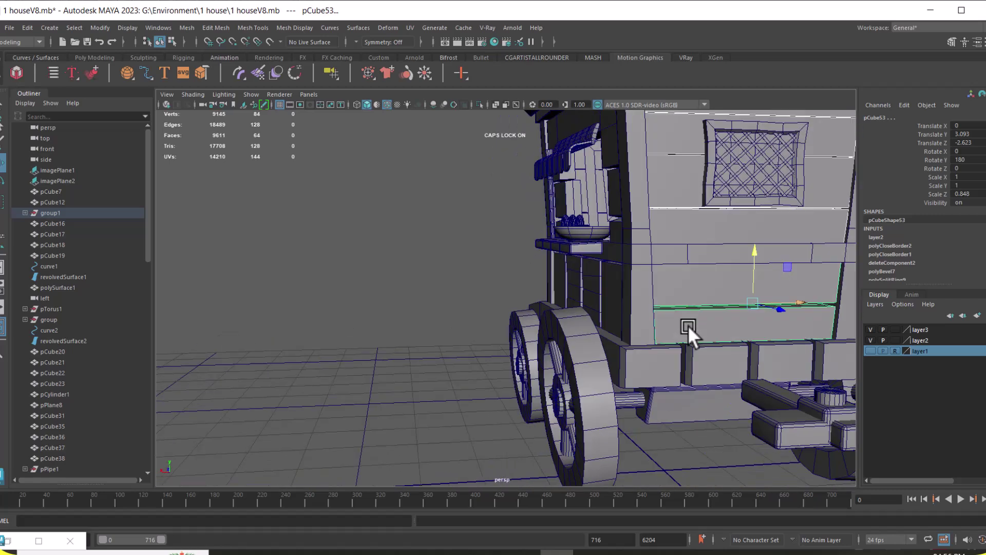
scroll(701, 341, "down", 3)
right_click_drag(613, 242, 616, 467, "shift")
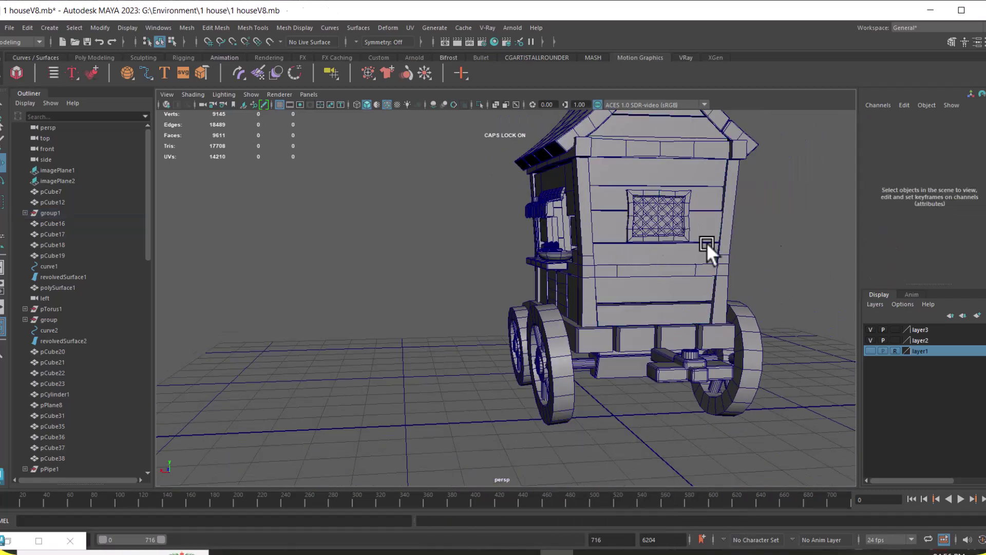
Check the combined lattice-window wall by hiding and showing it, and inspect the neighbouring side walls
left_click_drag(621, 172, 679, 258, "alt")
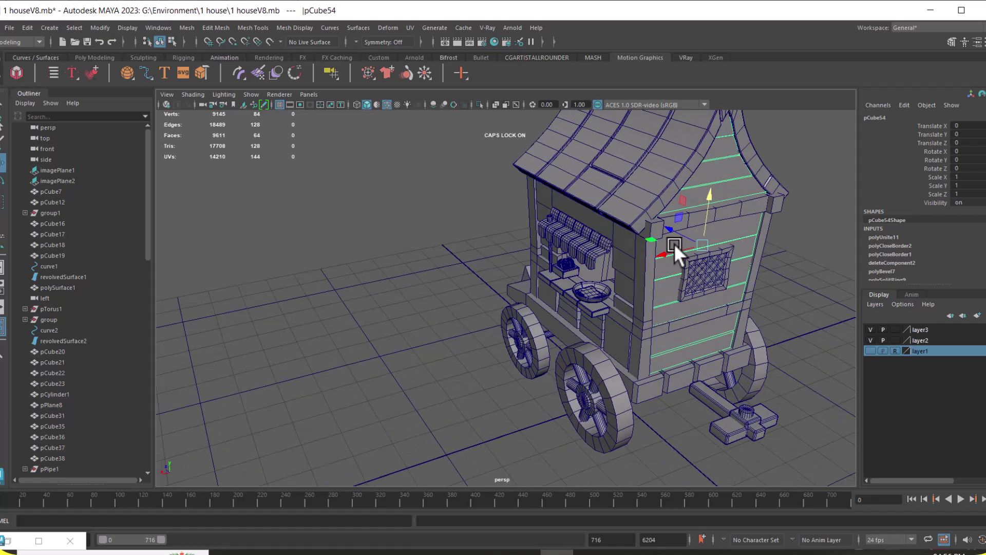
key("ctrl+h")
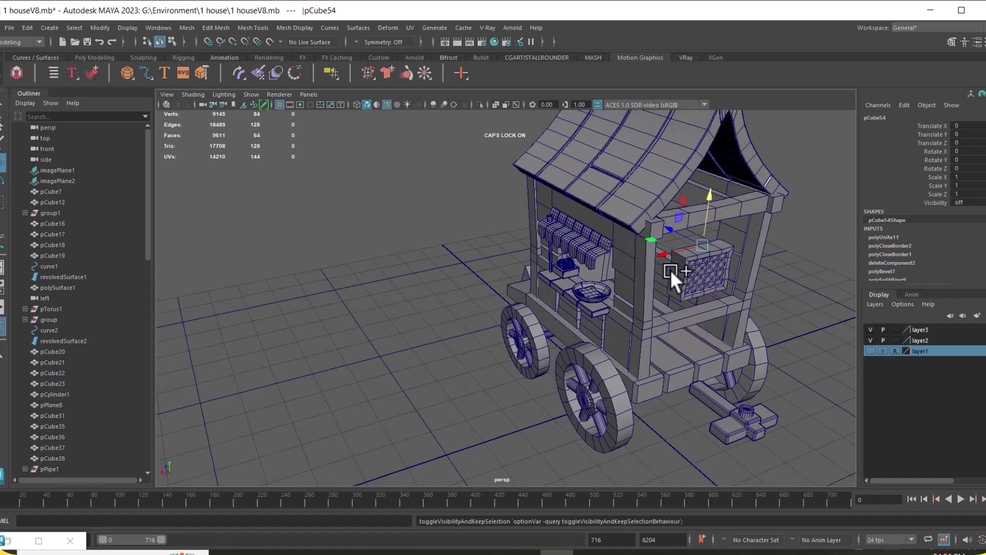
key("ctrl+h")
left_click_drag(612, 311, 684, 303, "alt")
left_click(663, 241)
left_click_drag(662, 242, 462, 251, "alt")
left_click(455, 217)
left_click_drag(456, 218, 668, 287, "alt")
key("ctrl+z")
Combine the planks of the side wall opposite the awning into one mesh
left_click_drag(590, 277, 548, 226, "alt")
left_click(551, 219)
left_click(548, 227, "shift")
left_click(545, 263, "shift")
left_click(539, 243, "shift")
left_click(543, 334, "shift")
left_click(457, 331, "shift")
left_click(408, 329, "shift")
left_click(358, 293, "shift")
left_click(359, 227, "shift")
left_click_drag(681, 305, 634, 319, "alt")
right_click_drag(708, 215, 725, 435, "shift")
left_click_drag(647, 314, 619, 301, "alt")
right_click_drag(704, 241, 691, 465, "shift")
left_click_drag(673, 405, 492, 296, "alt")
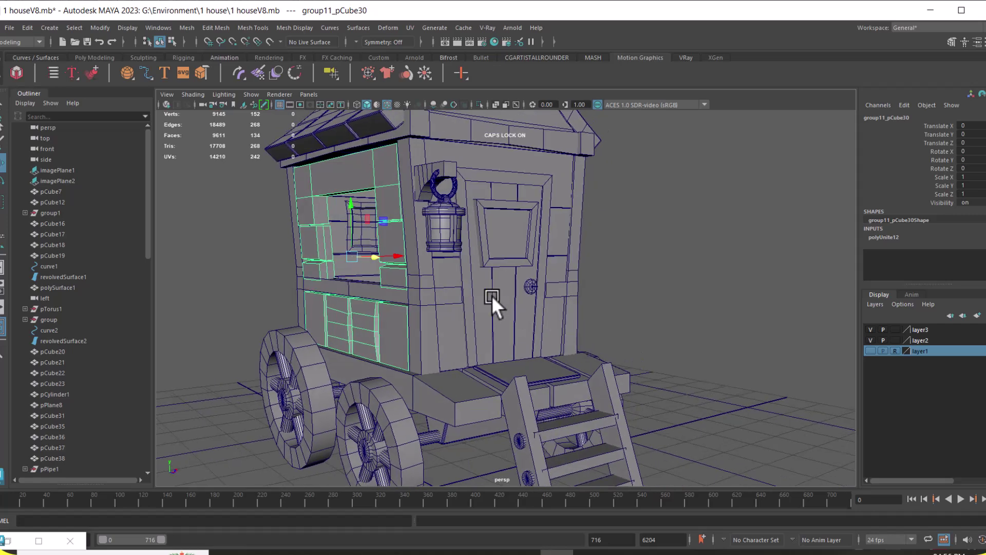
Combine the door's three vertical planks into one mesh
left_click(492, 295)
left_click_drag(703, 283, 687, 296, "alt")
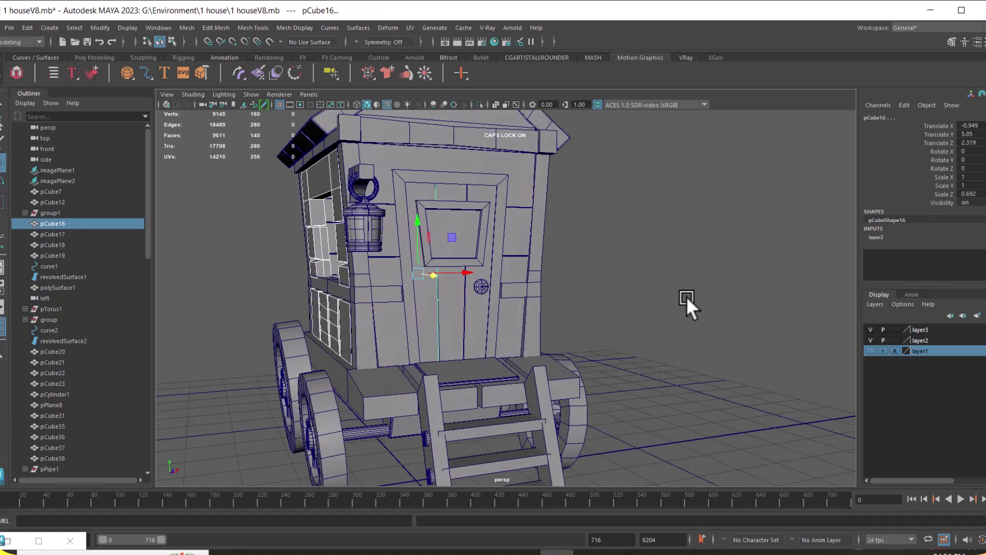
left_click(521, 191)
left_click_drag(521, 188, 497, 213, "alt")
right_click_drag(477, 201, 533, 331, "alt")
left_click(481, 183)
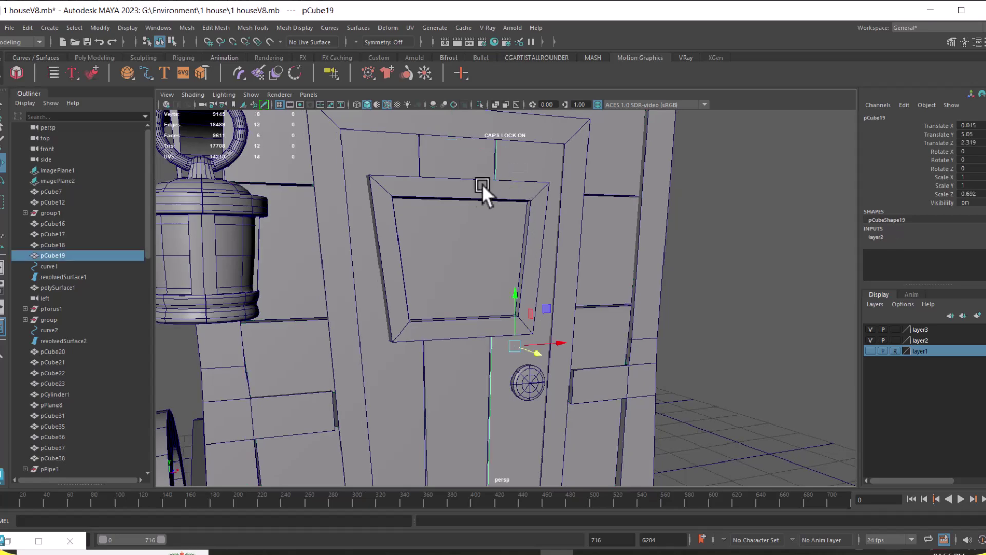
left_click(441, 165, "shift")
left_click(377, 163, "shift")
scroll(473, 279, "down", 4)
middle_click_drag(460, 317, 495, 304, "alt")
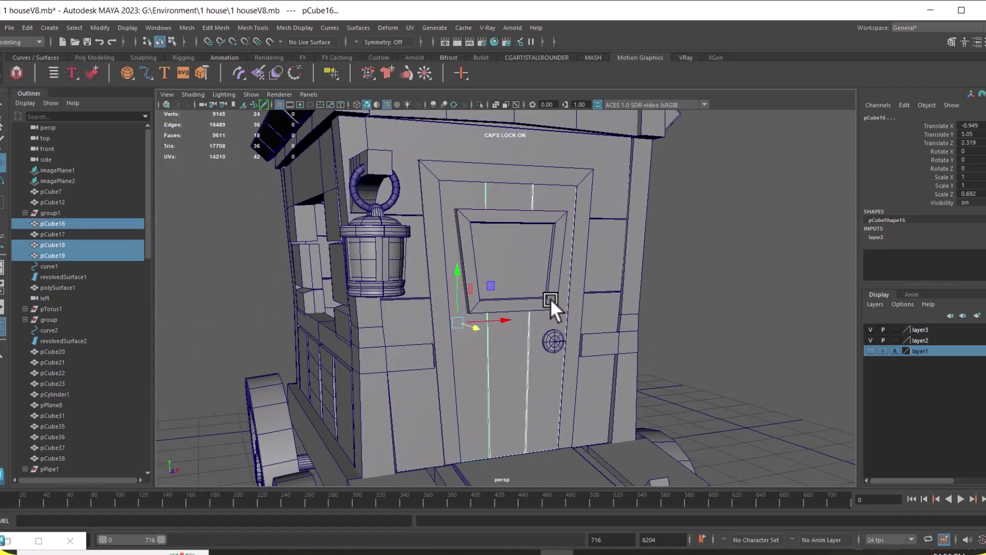
right_click_drag(531, 201, 520, 427, "shift")
Combine the outer door frame with the door pieces into one mesh
left_click(573, 176)
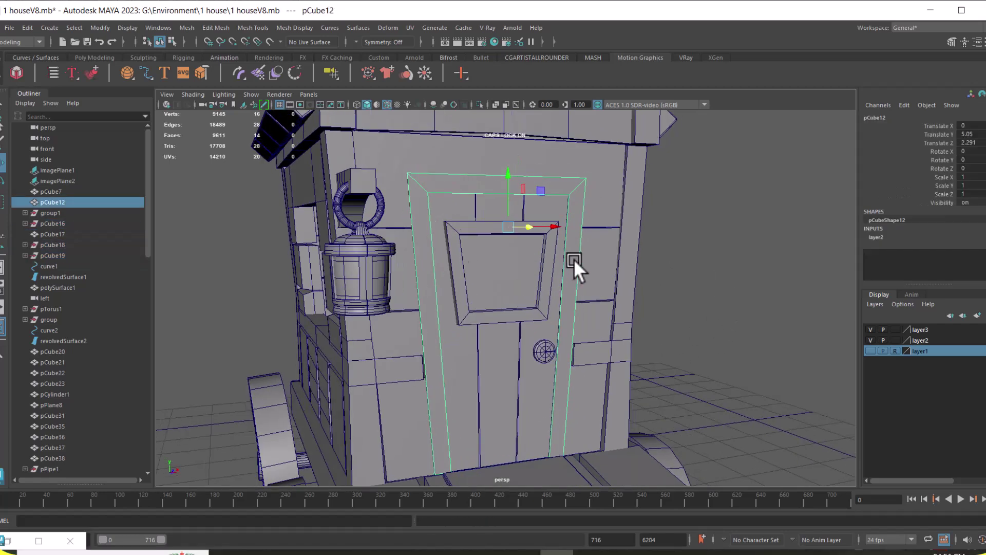
left_click_drag(575, 258, 577, 288, "alt")
left_click(506, 357)
left_click(462, 317)
right_click_drag(562, 207, 568, 318, "shift")
Combine the wagon's top beams, corner posts and middle rails into one mesh in isolation, and show all objects again
left_click_drag(567, 318, 702, 332, "alt")
left_click_drag(643, 311, 563, 238, "alt")
left_click(564, 241)
left_click_drag(478, 249, 550, 243, "alt")
left_click(554, 244, "shift")
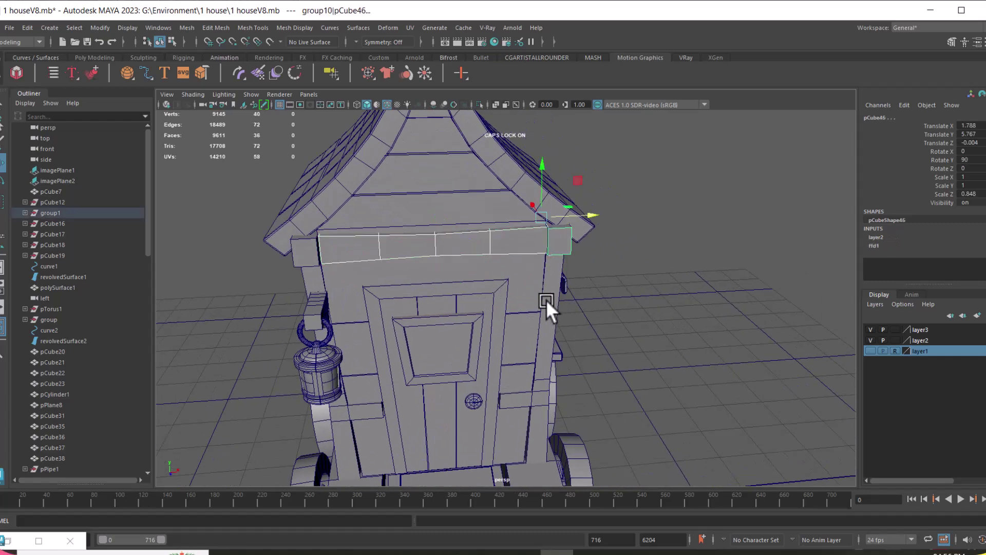
left_click(554, 299)
left_click_drag(566, 296, 405, 286, "alt")
left_click(627, 174)
left_click_drag(627, 173, 546, 207, "alt")
left_click(510, 118)
left_click_drag(511, 117, 526, 300, "alt")
key("alt+h")
right_click(648, 233, "shift")
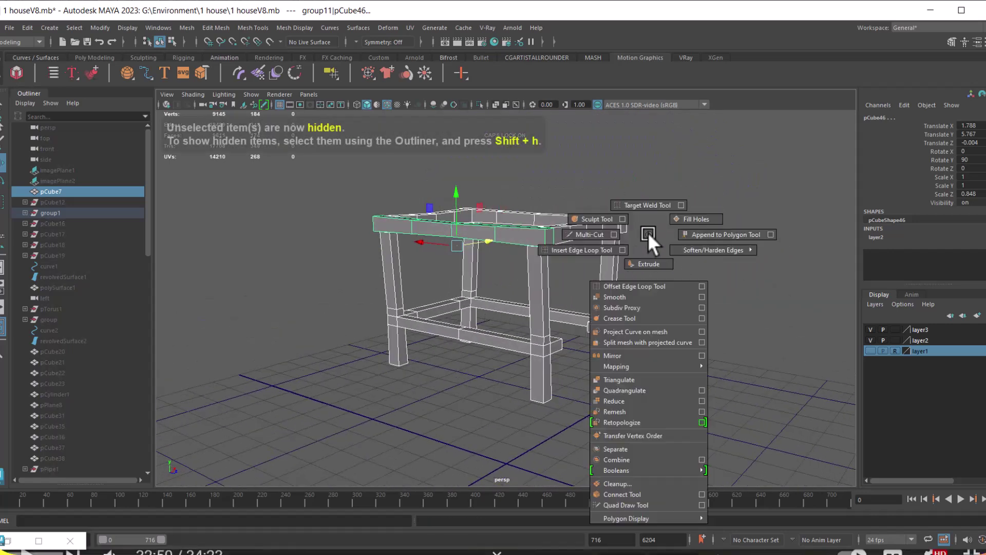
left_click(642, 459)
mouse_move(648, 335)
left_mouse_down("alt")
mouse_move(566, 308)
mouse_move(674, 397)
mouse_move(714, 366)
mouse_move(629, 325)
mouse_move(652, 319)
mouse_move(636, 344)
left_mouse_up("alt")
key("ctrl+shift+h")
Combine the long base beam with the four end blocks below the lattice window into one mesh
left_click(635, 344)
left_click(591, 331, "shift")
left_click(555, 315, "shift")
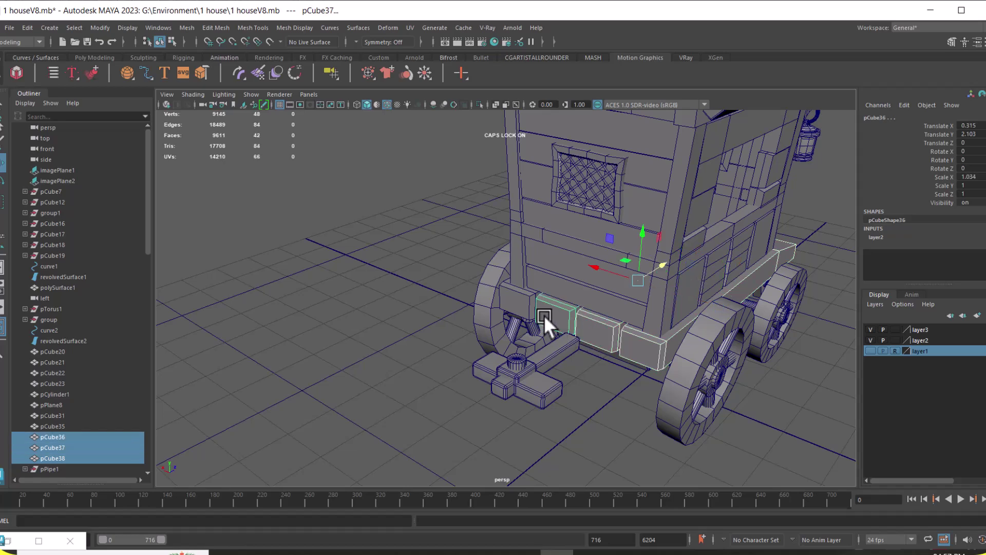
left_click(518, 302, "shift")
right_click_drag(831, 230, 802, 445, "shift")
scroll(642, 302, "down", 5)
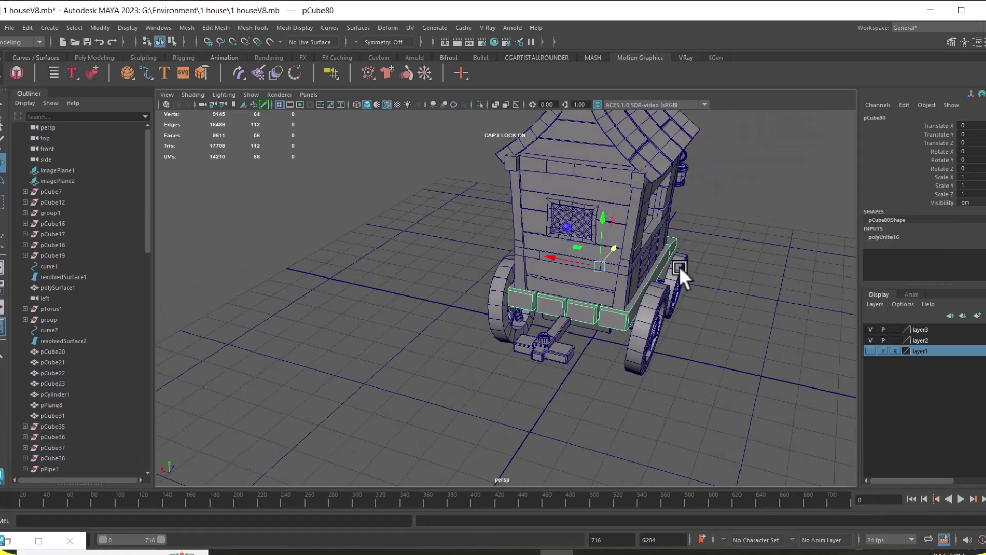
Select the combined meshes of the wagon's four walls and hide all unselected objects
left_click_drag(620, 316, 549, 296, "alt")
left_click(549, 295)
left_click_drag(465, 279, 542, 323, "alt")
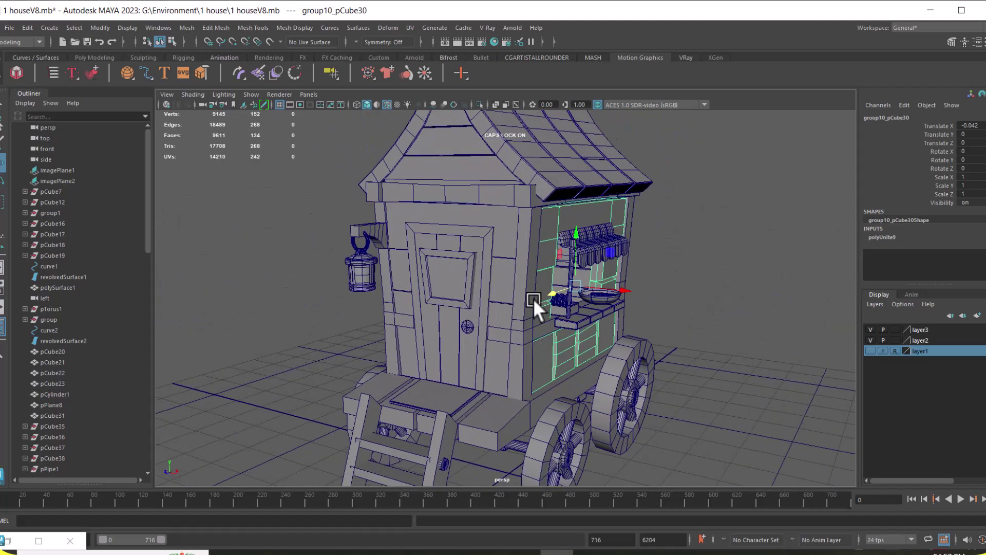
left_click(505, 226, "shift")
left_click_drag(484, 268, 647, 264, "alt")
left_click(496, 249, "shift")
left_click_drag(496, 248, 551, 296, "alt")
left_click(415, 211, "shift")
left_click_drag(437, 237, 600, 314, "alt")
key("alt+h")
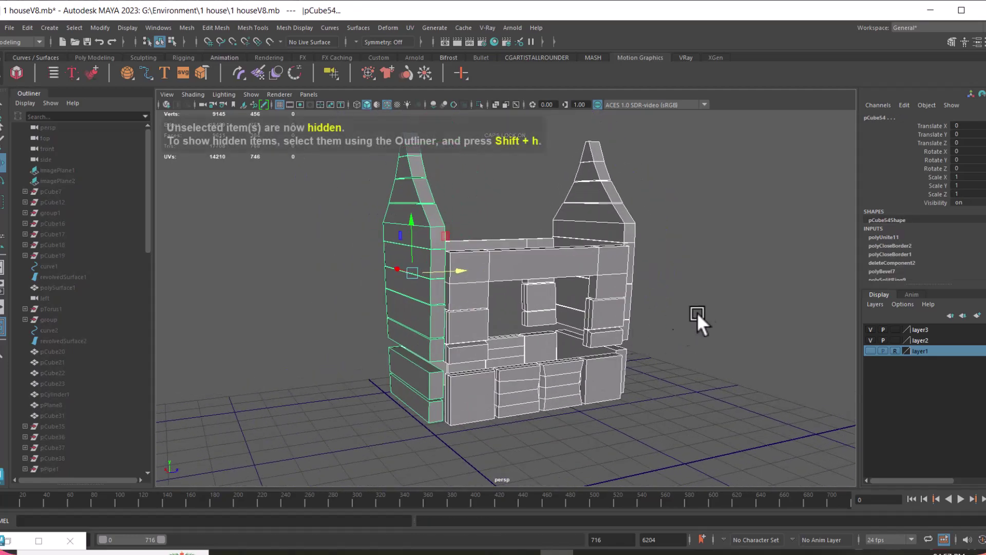
Bevel all edges of the four isolated wall meshes with 2 segments
left_click(680, 320)
left_click_drag(696, 385, 657, 351, "alt")
left_click_drag(706, 164, 498, 444)
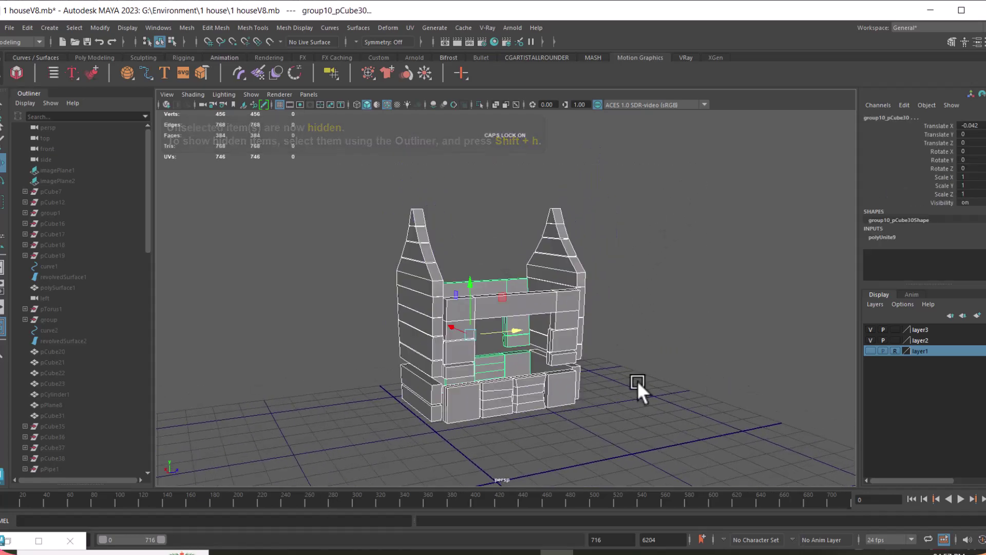
right_click_drag(698, 230, 685, 163)
left_click_drag(684, 163, 220, 543)
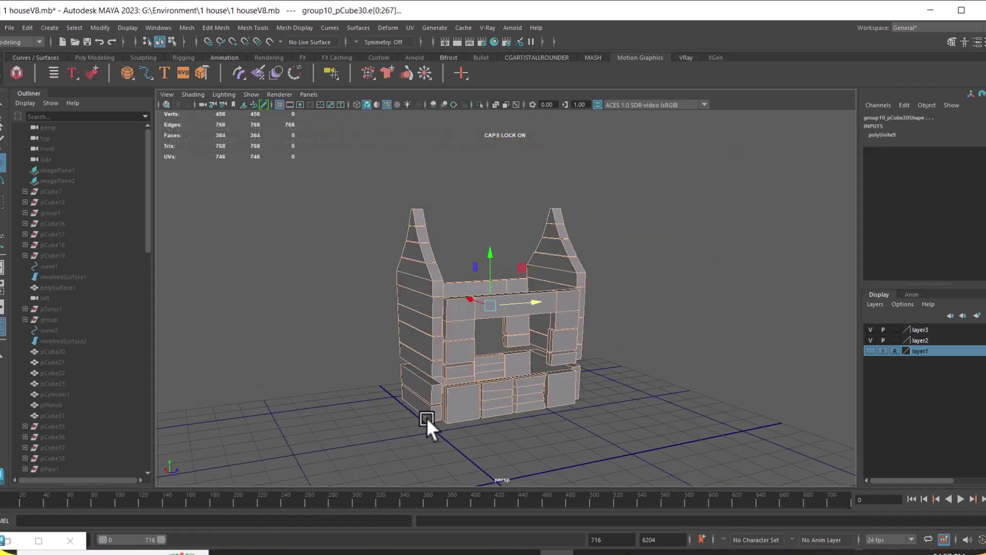
scroll(567, 273, "up", 6)
right_click(618, 270, "shift")
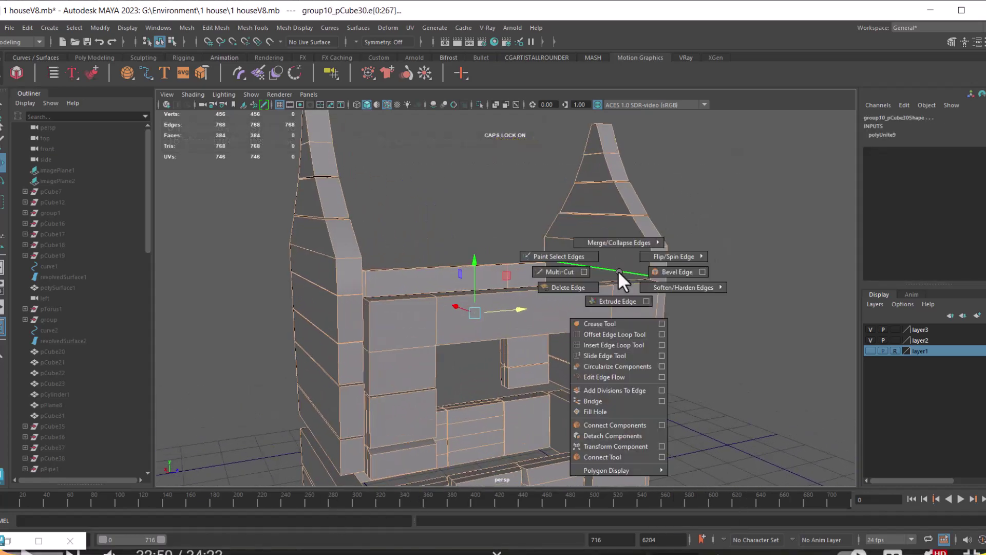
left_click(663, 274)
scroll(501, 372, "up", 3)
scroll(501, 372, "up", 4)
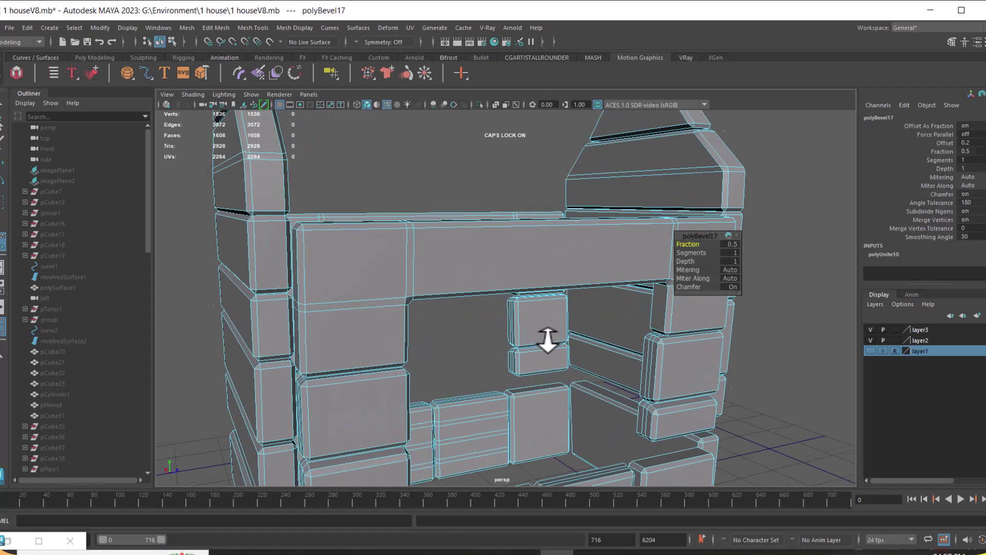
left_click(736, 252)
type("2")
key("Return")
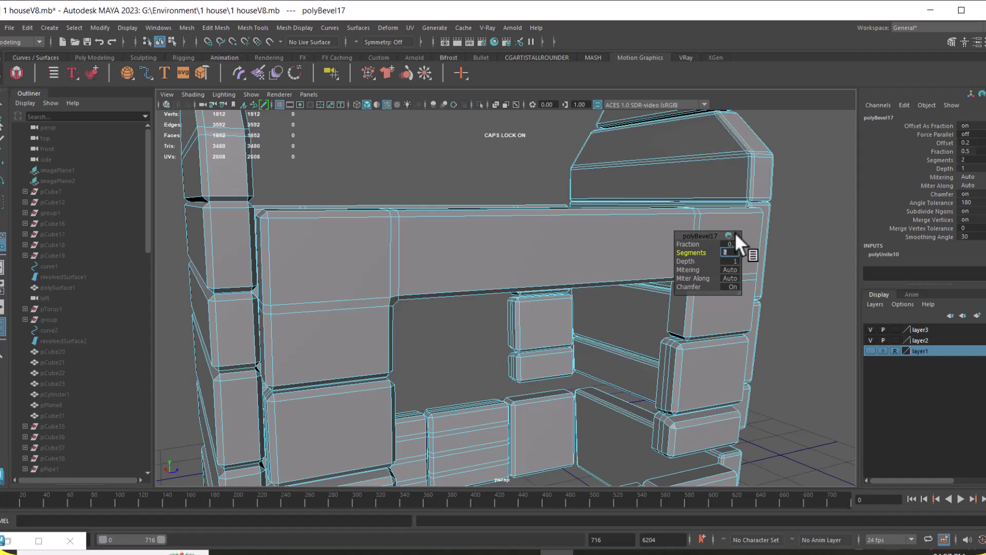
Try a bevel fraction of 0.3 on the wall planks, inspect the edges, and undo the change
left_click_drag(492, 432, 411, 337, "alt")
right_click_drag(411, 337, 463, 385, "alt")
left_click_drag(668, 247, 576, 251, "alt")
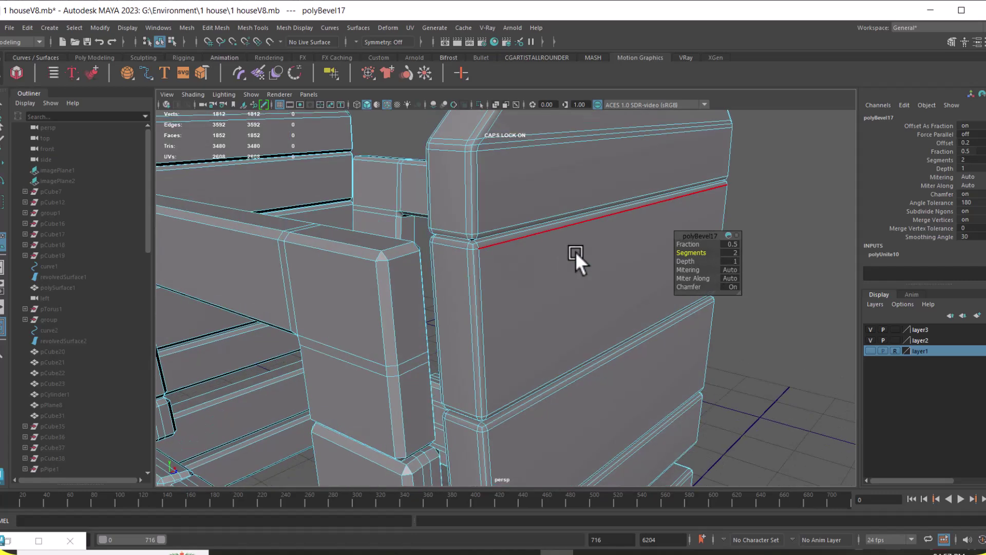
left_click(730, 244)
type("0.3")
key("Return")
right_click_drag(350, 304, 323, 233, "alt")
left_click_drag(437, 295, 310, 282, "alt")
mouse_move(310, 282)
right_mouse_down("alt")
mouse_move(330, 320)
mouse_move(322, 269)
right_mouse_up("alt")
middle_click_drag(322, 269, 321, 204, "alt")
right_click_drag(321, 204, 343, 278, "alt")
key("ctrl+z")
key("ctrl+z")
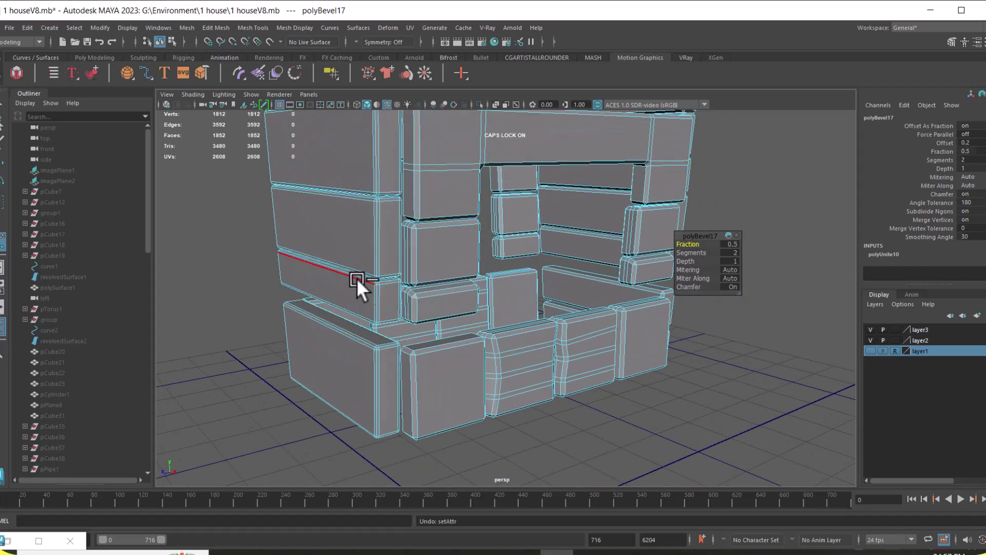
Undo the two-segment bevel on the four combined wall meshes and go back to the unbeveled planks
left_click(678, 368)
right_click_drag(469, 209, 518, 194)
left_click(382, 226)
left_click_drag(389, 191, 506, 213, "alt")
scroll(554, 214, "down", 3)
middle_click_drag(553, 214, 563, 259, "alt")
right_click_drag(696, 194, 702, 102)
scroll(633, 161, "down", 5)
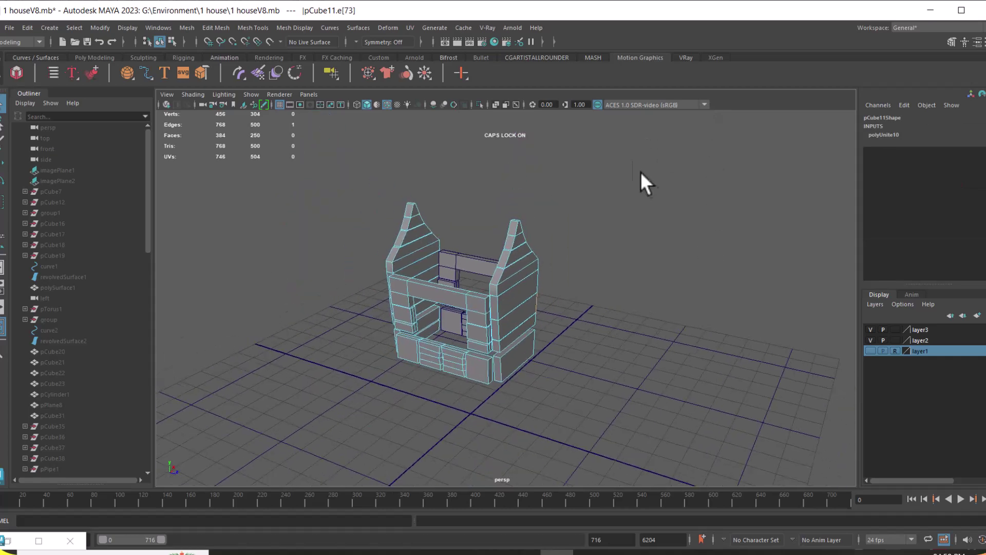
Select all edges of one gable end wall and bevel them
left_click(687, 153)
right_click_drag(547, 233, 687, 160)
left_click(645, 198)
left_click(522, 270)
left_click_drag(678, 148, 475, 393)
right_click_drag(577, 291, 636, 268, "alt")
right_click_drag(639, 225, 688, 211, "shift")
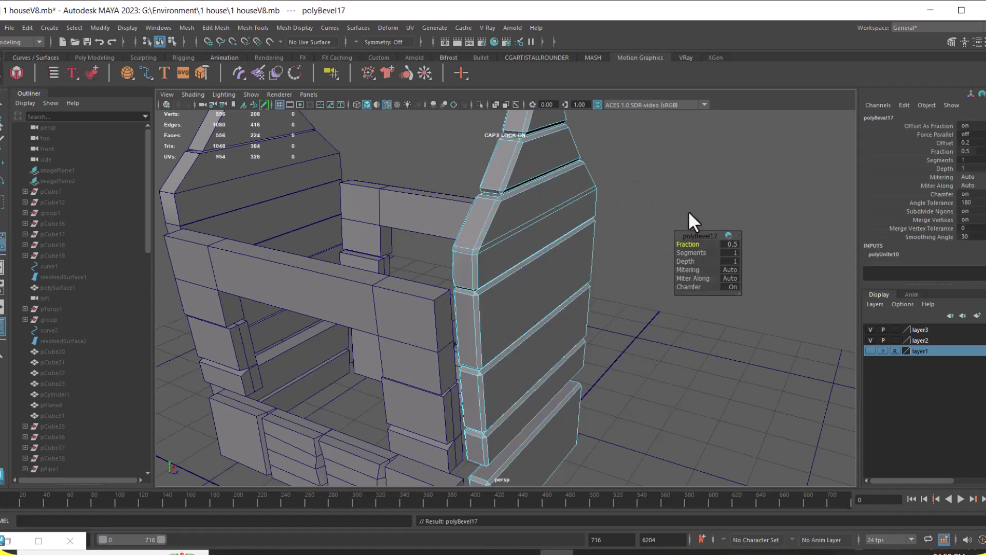
Set the first gable wall's bevel to 2 segments and fraction 0.3, and return to object selection
right_click_drag(484, 252, 559, 303, "alt")
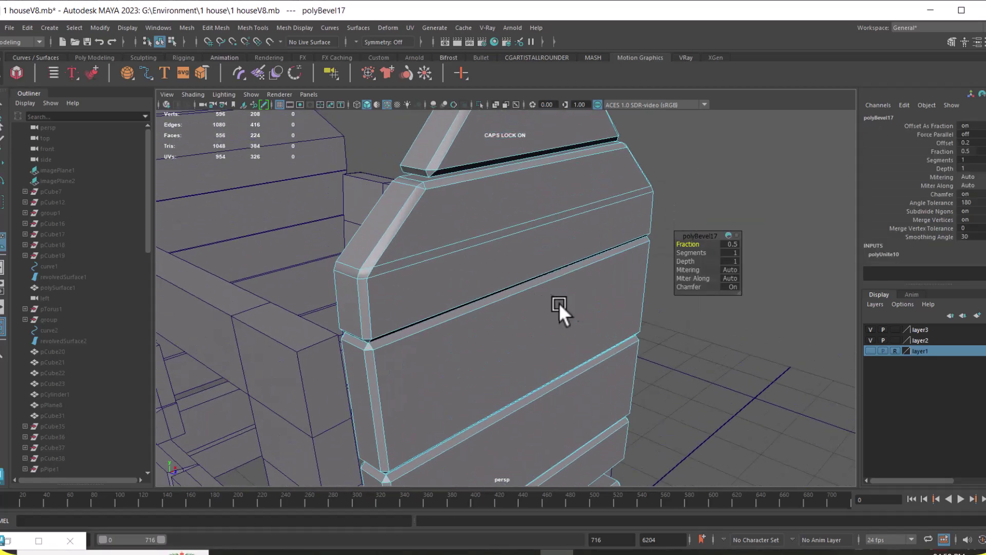
left_click(735, 253)
key("Tab")
left_click(733, 244)
type("0.3")
key("Return")
right_click_drag(435, 246, 443, 271)
left_click(717, 249)
mouse_move(717, 248)
left_mouse_down("alt")
mouse_move(650, 257)
mouse_move(614, 227)
left_mouse_up("alt")
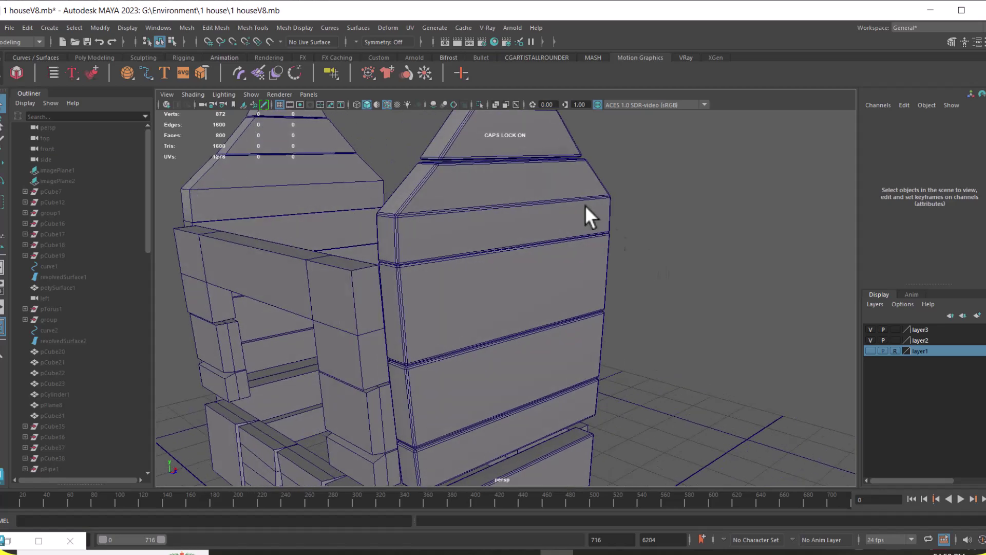
Turn off the wireframe on shaded display and examine the beveled gable wall
left_click(386, 105)
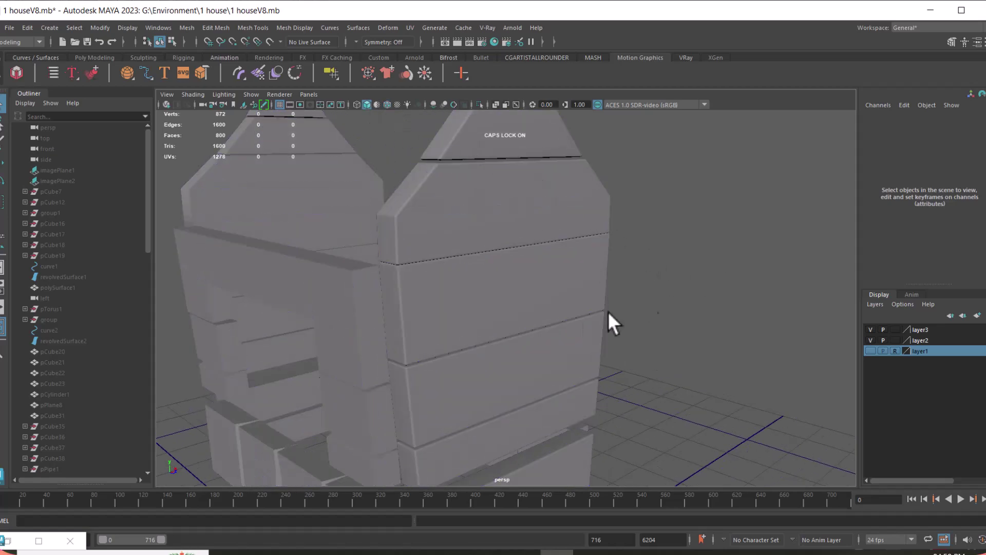
left_click_drag(437, 302, 573, 265, "alt")
left_click_drag(568, 318, 506, 308, "alt")
scroll(444, 347, "up", 3)
Select all edges of the opposite gable end wall and bevel them
left_click(439, 280)
left_click_drag(439, 280, 586, 267, "alt")
scroll(526, 271, "down", 3)
right_click_drag(720, 258, 722, 151)
left_click_drag(769, 159, 530, 453)
right_click_drag(589, 291, 650, 338, "alt")
left_click_drag(650, 339, 549, 355, "alt")
right_click_drag(548, 280, 608, 290, "shift")
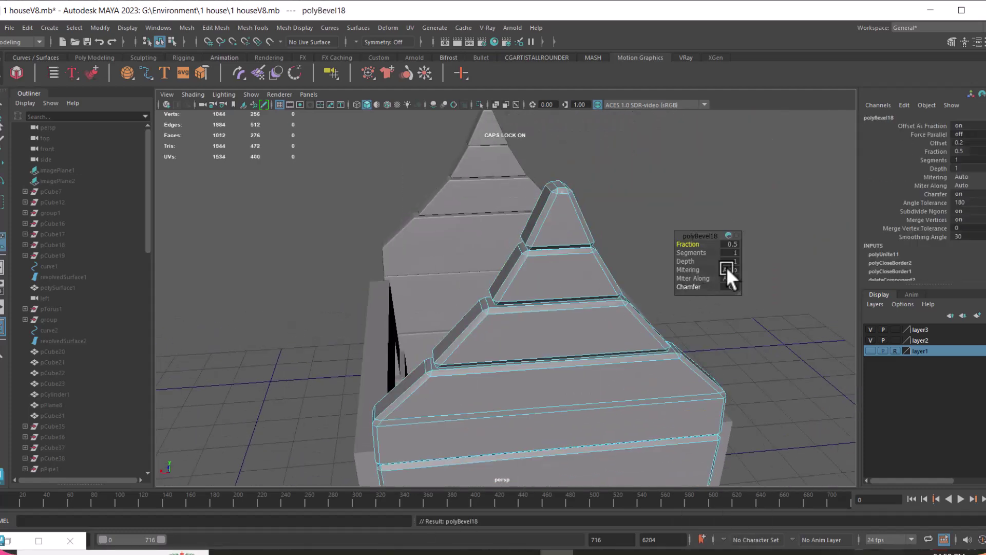
Set the opposite gable wall's bevel to 2 segments and fraction 0.3, and return to object selection
left_click(734, 252)
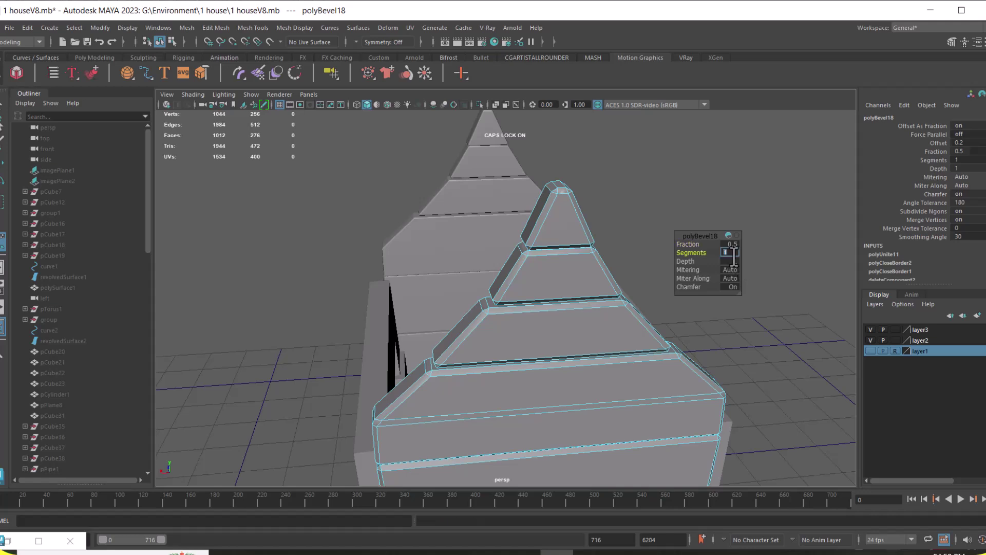
type("2")
key("Return")
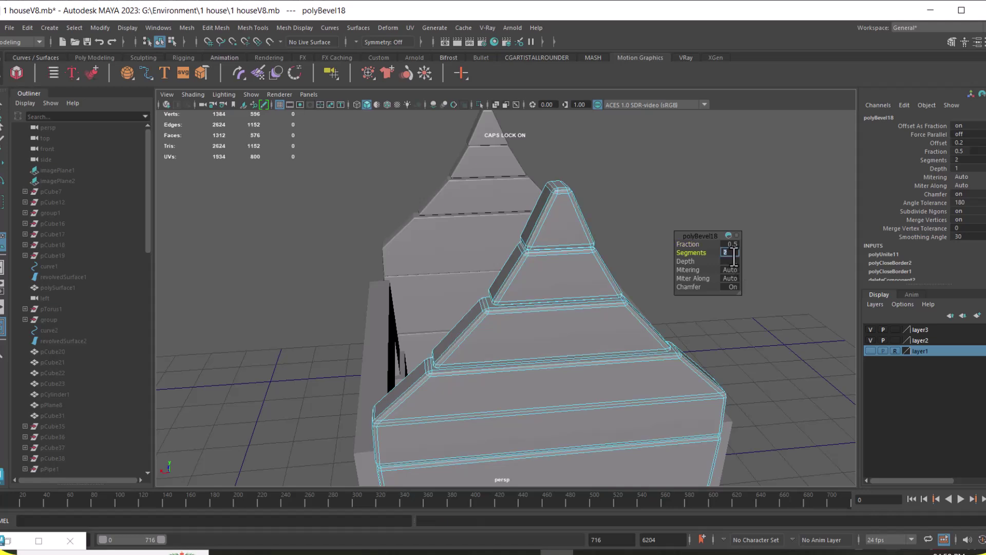
left_click(733, 244)
type(".3")
key("Return")
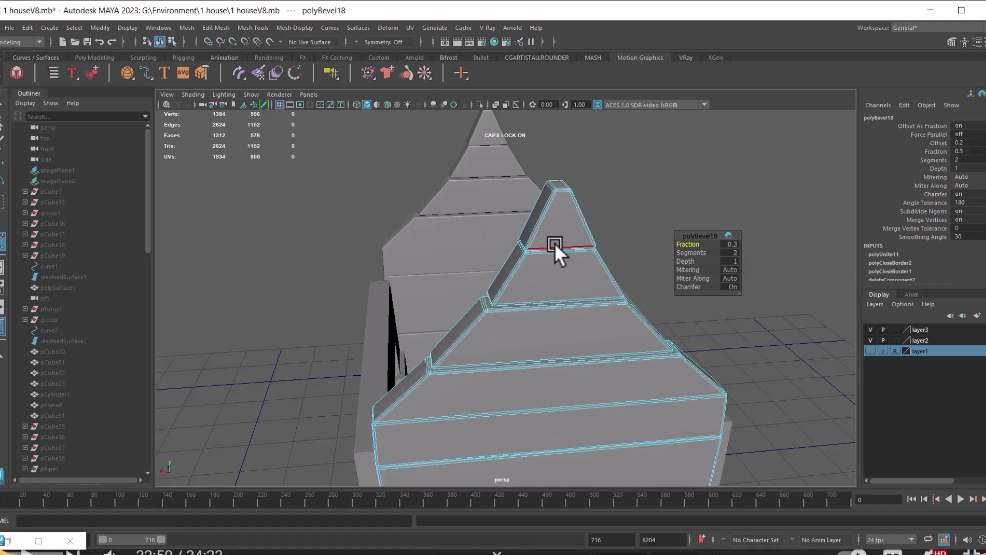
right_click_drag(554, 244, 650, 185)
left_click(574, 256)
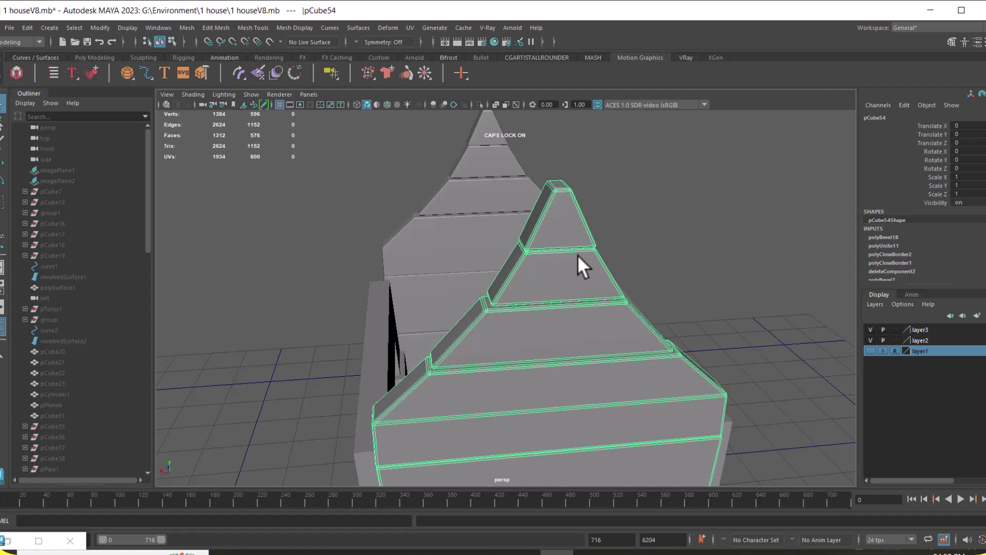
left_click_drag(623, 324, 647, 338, "alt")
Combine the two side walls with window openings into one mesh
left_click(600, 414)
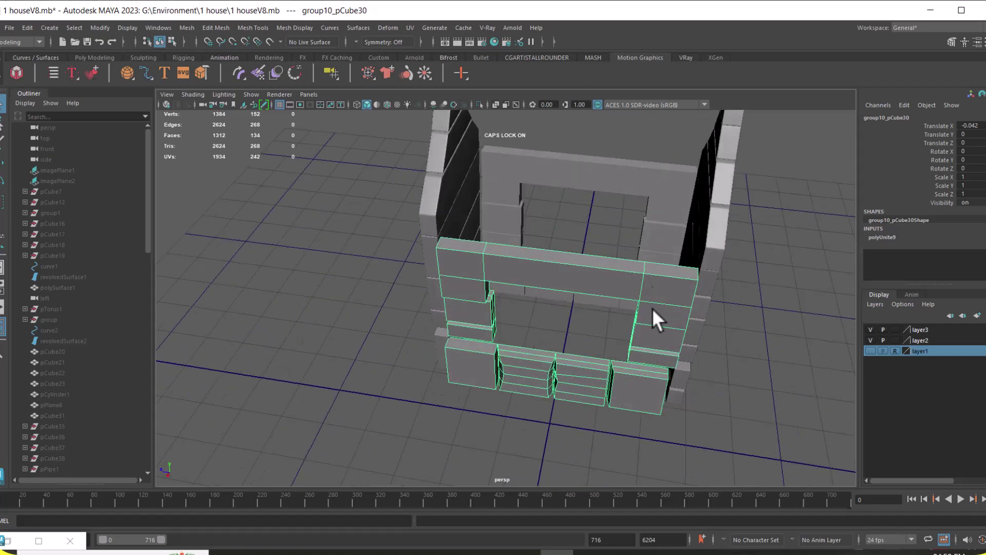
left_click(658, 174)
left_click(652, 301, "shift")
right_click_drag(781, 270, 706, 315, "shift")
Try beveling every edge of the combined side walls, including the horizontal loops on the curved lower blocks
right_click_drag(711, 249, 719, 216)
right_click_drag(538, 263, 604, 368, "alt")
left_click_drag(605, 368, 654, 363, "alt")
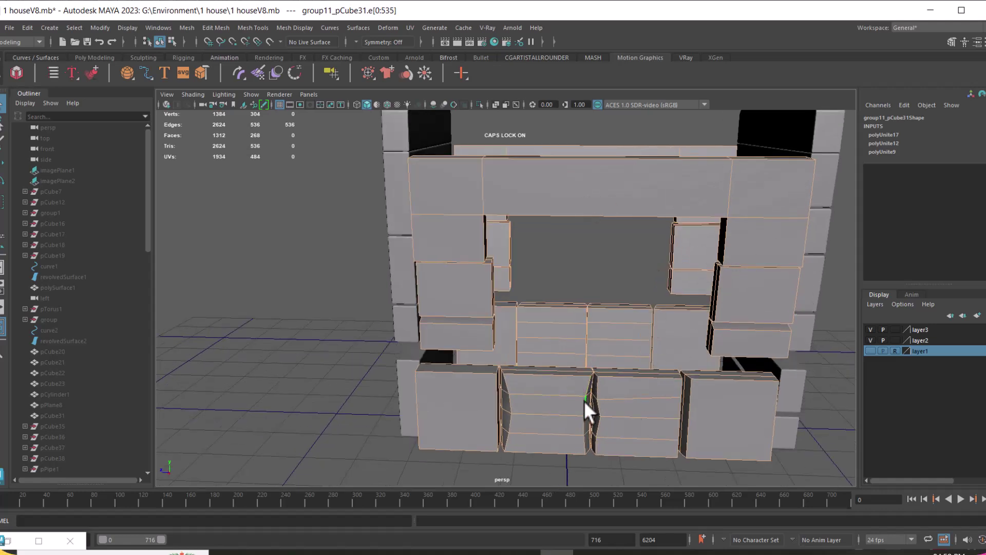
left_click_drag(688, 391, 680, 400, "alt")
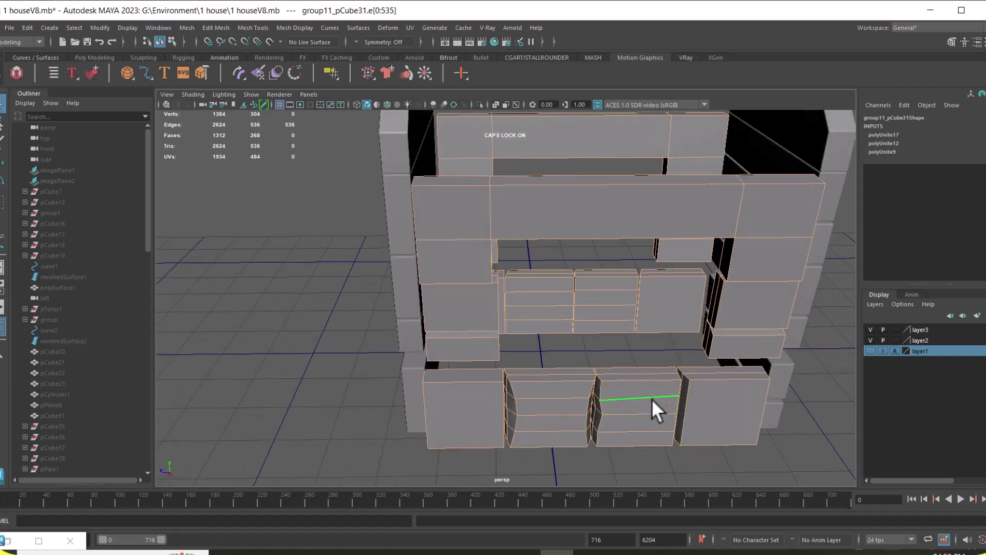
scroll(654, 406, "up", 2)
right_click_drag(614, 363, 653, 340, "shift")
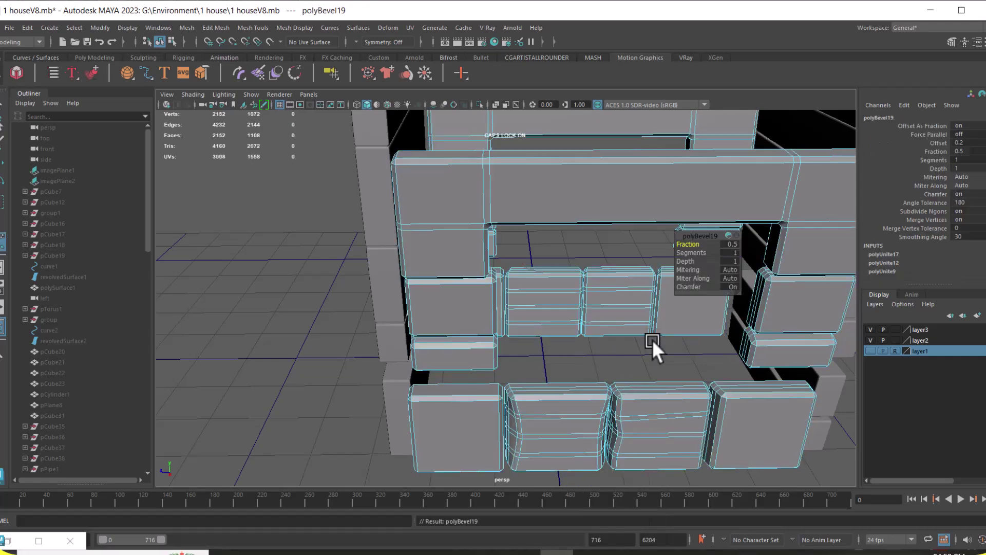
Try 2 segments and fraction 0.3 on the side walls' bevel and inspect the lower blocks
left_click(730, 252)
type("2")
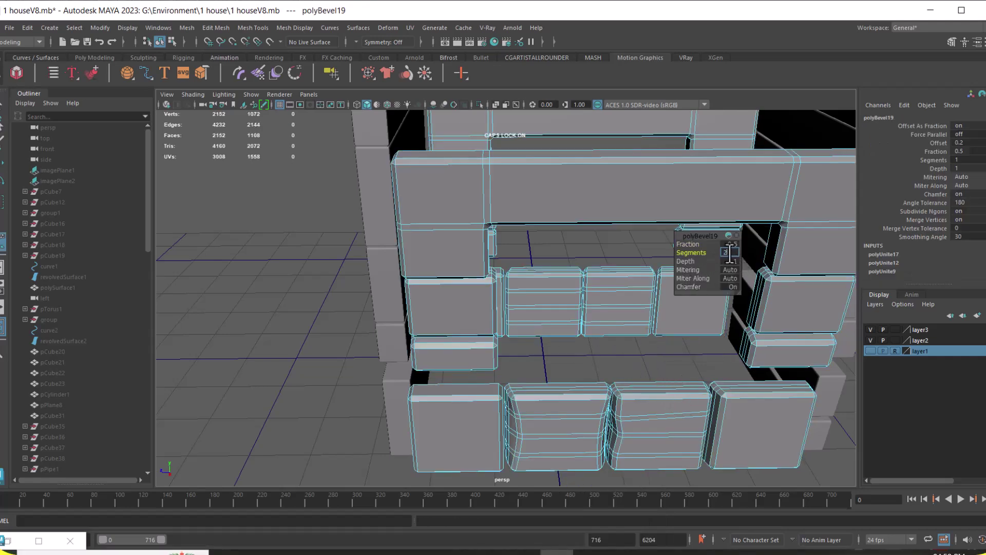
left_click(732, 242)
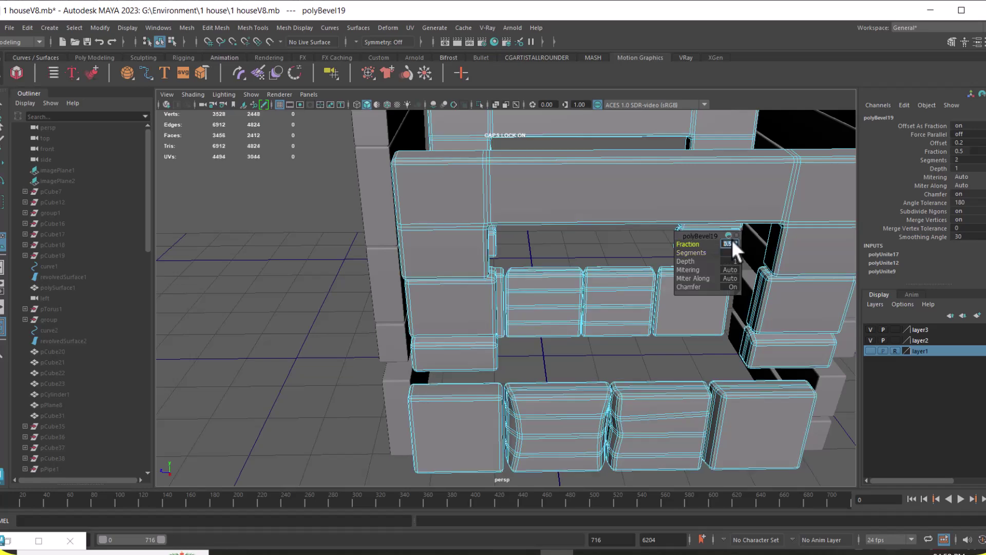
type(".3")
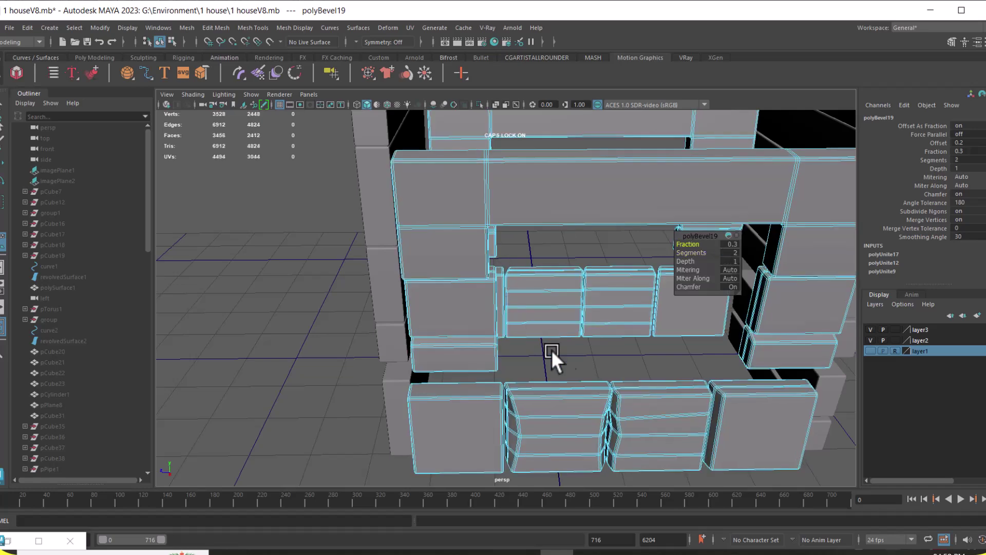
right_click_drag(558, 244, 614, 212)
left_click(313, 387)
scroll(671, 363, "up", 6)
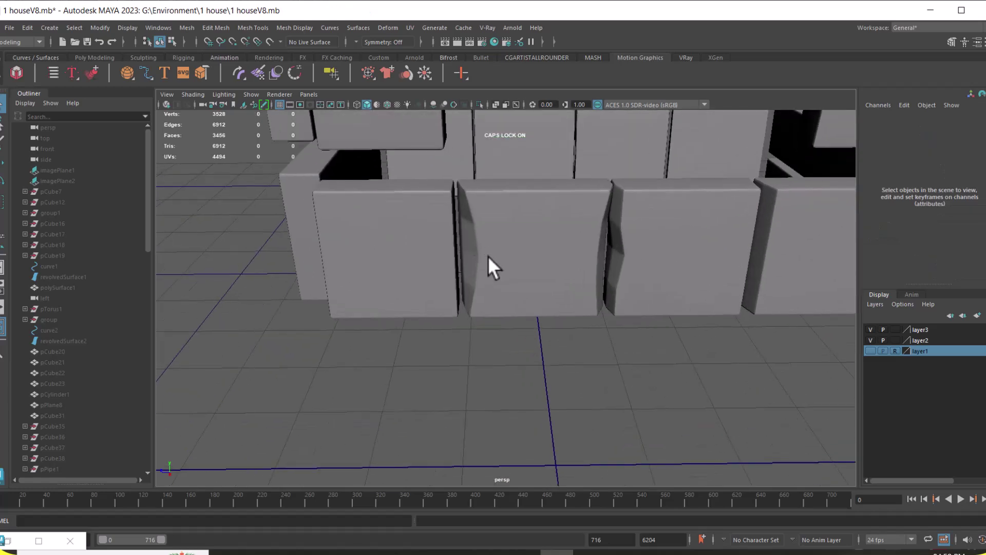
left_click(490, 259)
scroll(499, 278, "down", 5)
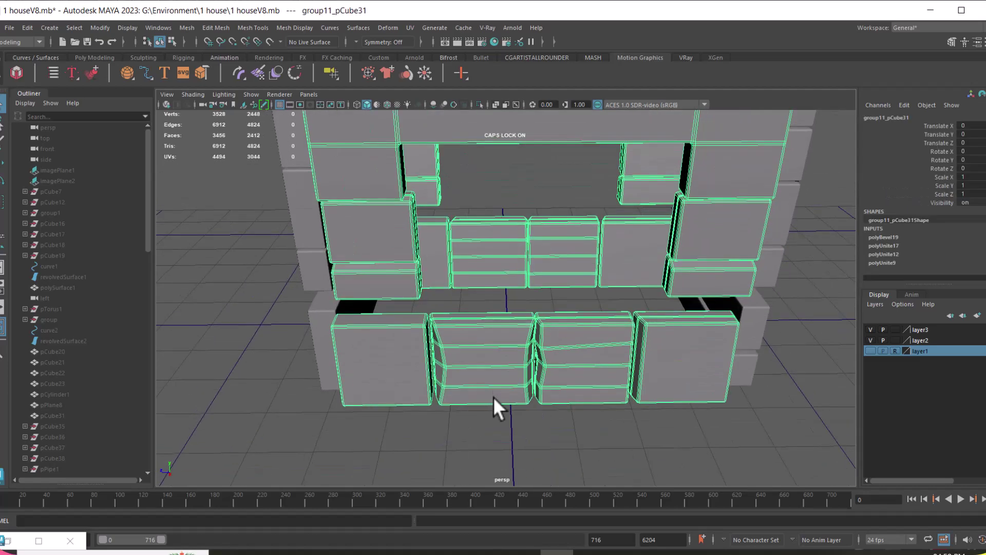
Undo the bevel on the combined side walls and return to object selection
key("ctrl+z")
key("ctrl+z")
key("ctrl+z")
key("ctrl+z")
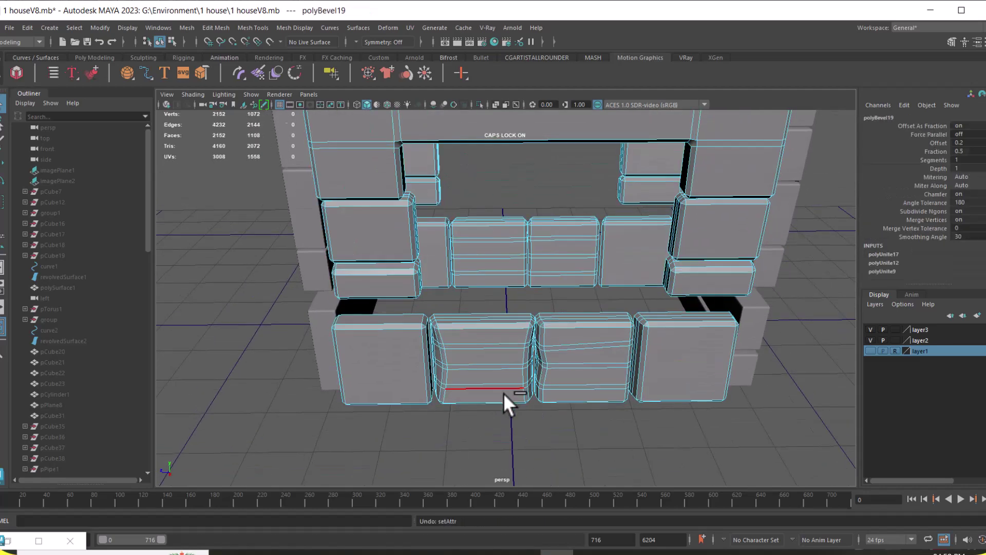
key("ctrl+z")
scroll(483, 354, "up", 3)
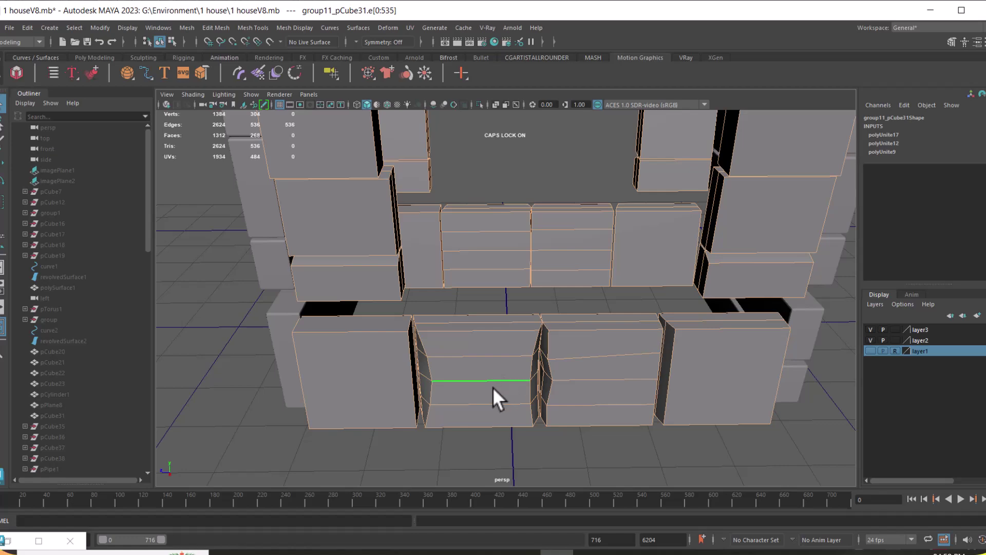
right_click_drag(358, 256, 406, 231)
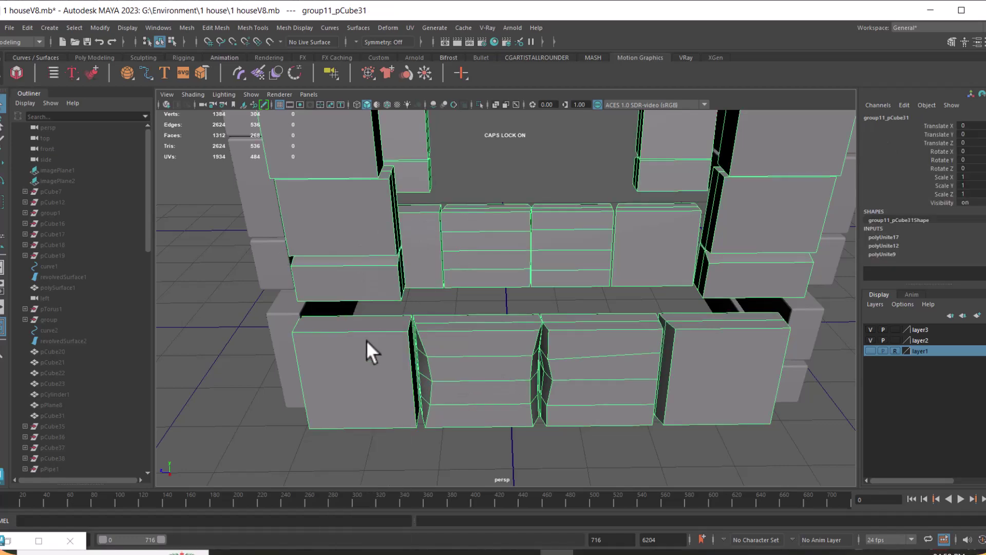
Hide everything except the combined side walls and check the gaps between their blocks
scroll(501, 380, "up", 2)
left_click_drag(500, 387, 551, 375, "alt")
right_click_drag(551, 375, 516, 286, "alt")
left_click_drag(516, 285, 508, 284, "alt")
key("alt+h")
left_click_drag(532, 345, 516, 306, "alt")
left_click(546, 398)
left_click(561, 324)
left_click_drag(541, 206, 648, 209, "alt")
right_click_drag(651, 194, 657, 113)
left_click_drag(663, 278, 759, 198, "alt")
In the front view, move the vertices of one side wall's two small blocks beside the window slightly outward
key("space")
left_click_drag(681, 235, 622, 217)
right_click_drag(622, 305, 571, 265, "alt")
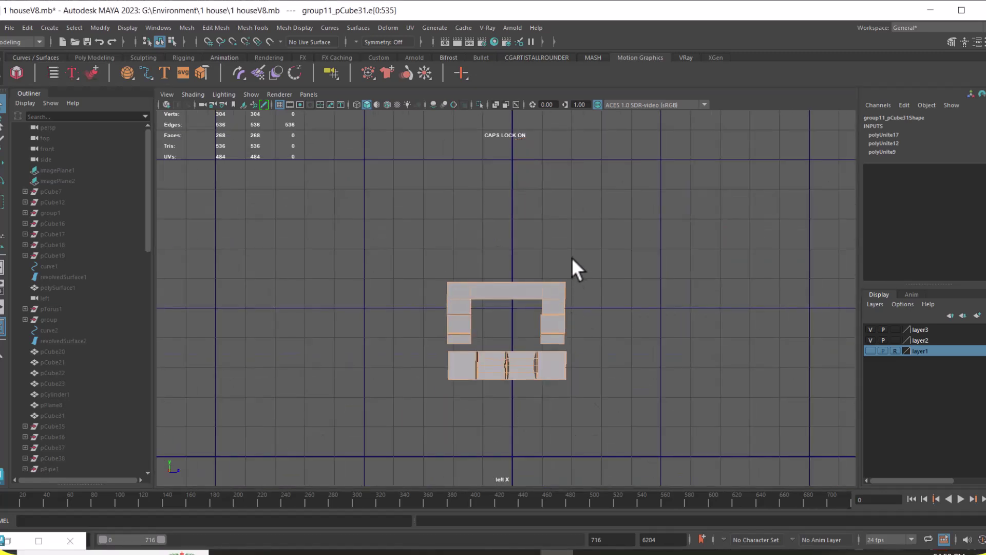
key("space")
left_click_drag(595, 281, 601, 319)
right_click_drag(601, 319, 658, 335, "alt")
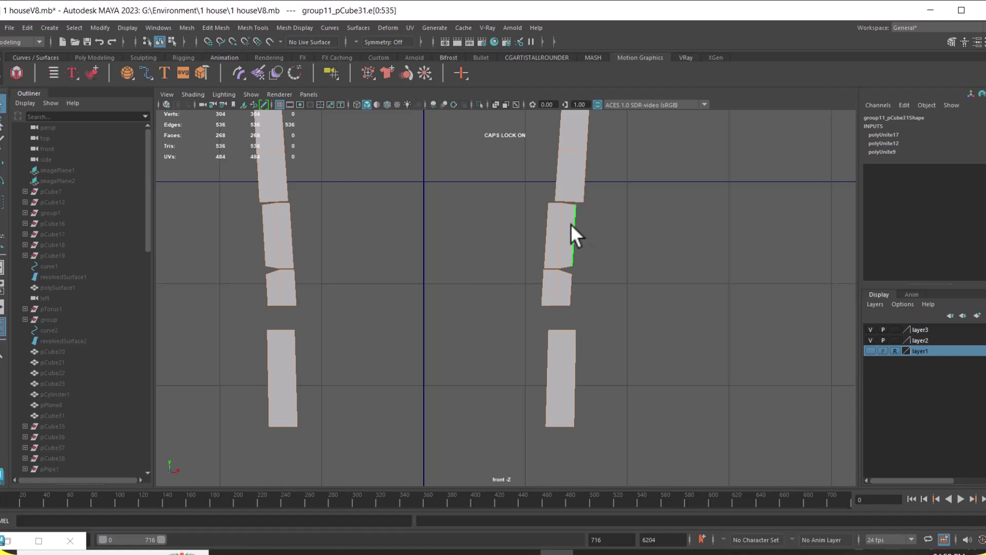
right_click_drag(559, 220, 560, 247)
left_click_drag(623, 209, 538, 280)
key("w")
left_click_drag(592, 250, 612, 250)
left_click_drag(603, 322, 527, 348)
right_click_drag(556, 223, 609, 207)
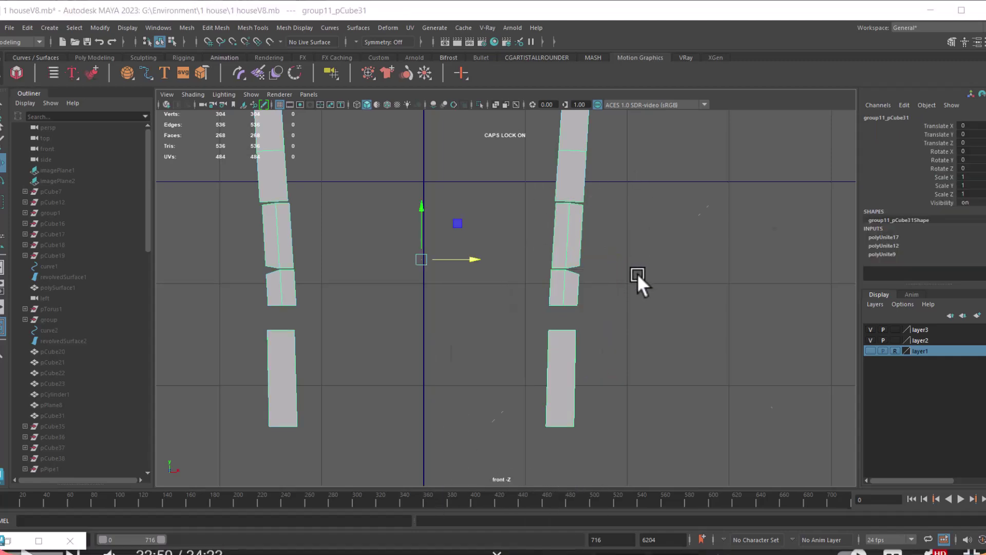
In the perspective view, select all side wall edges and deselect the horizontal loops on one wall's two curved blocks
key("space")
key("space")
left_click_drag(658, 268, 537, 233, "alt")
right_click_drag(603, 243, 600, 175)
scroll(592, 230, "down", 4)
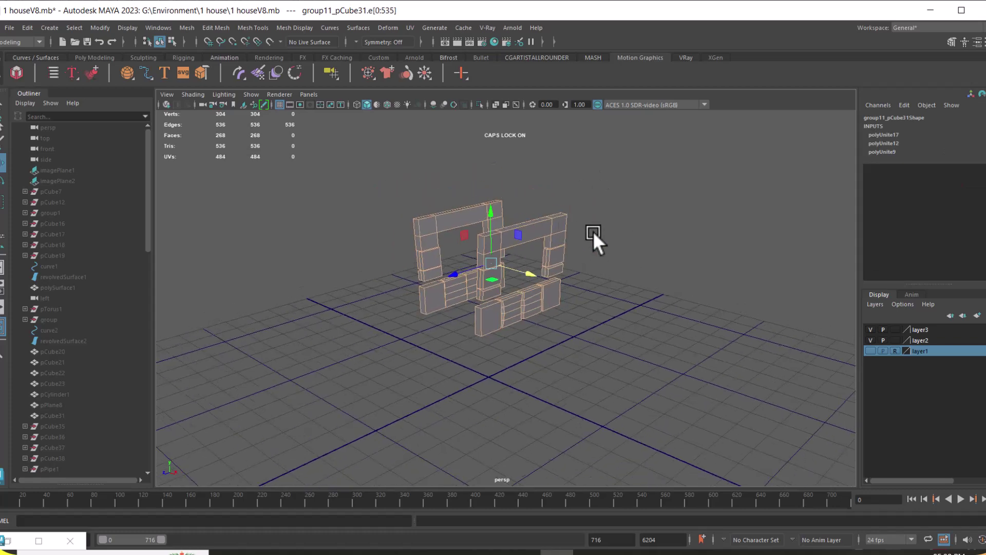
scroll(609, 342, "up", 12)
scroll(604, 339, "up", 2)
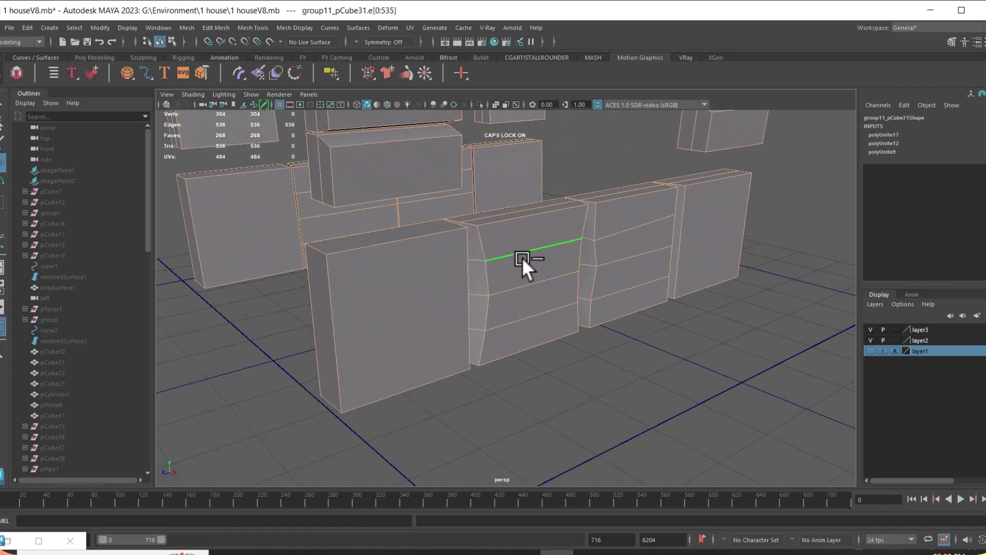
double_click(521, 247, "ctrl")
double_click(522, 284, "ctrl")
double_click(523, 321, "ctrl")
double_click(625, 231, "ctrl")
double_click(628, 258, "ctrl")
double_click(632, 288, "ctrl")
Deselect the horizontal edge loops on the two curved lower blocks of the other side wall
left_click_drag(626, 300, 645, 319, "alt")
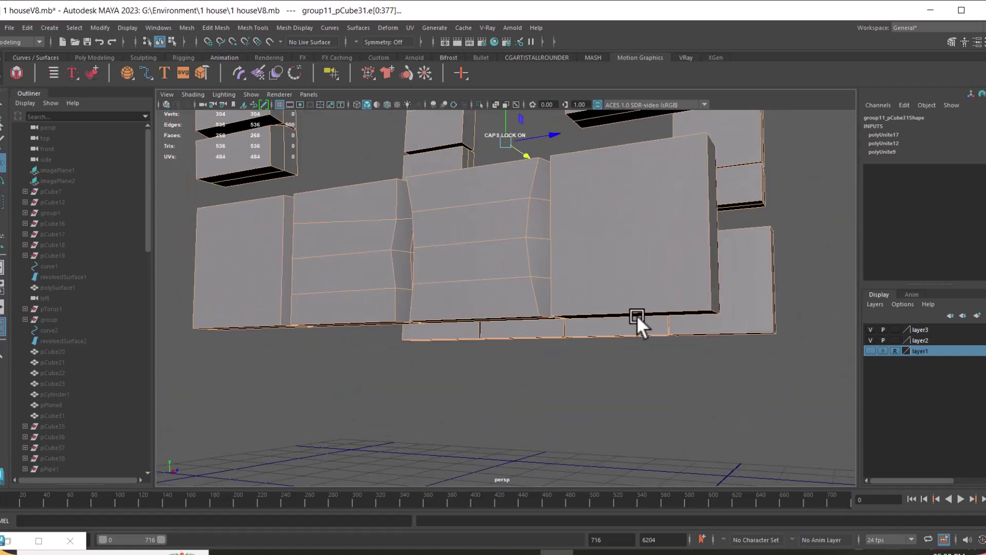
double_click(502, 206, "ctrl")
double_click(503, 238, "ctrl")
double_click(499, 278, "ctrl")
double_click(385, 289, "ctrl")
double_click(374, 255, "ctrl")
double_click(368, 223, "ctrl")
Bevel the selected side wall edges with fraction 0.3 and 2 segments
scroll(502, 181, "down", 5)
left_click_drag(502, 181, 568, 360, "alt")
scroll(583, 375, "up", 5)
scroll(568, 359, "down", 2)
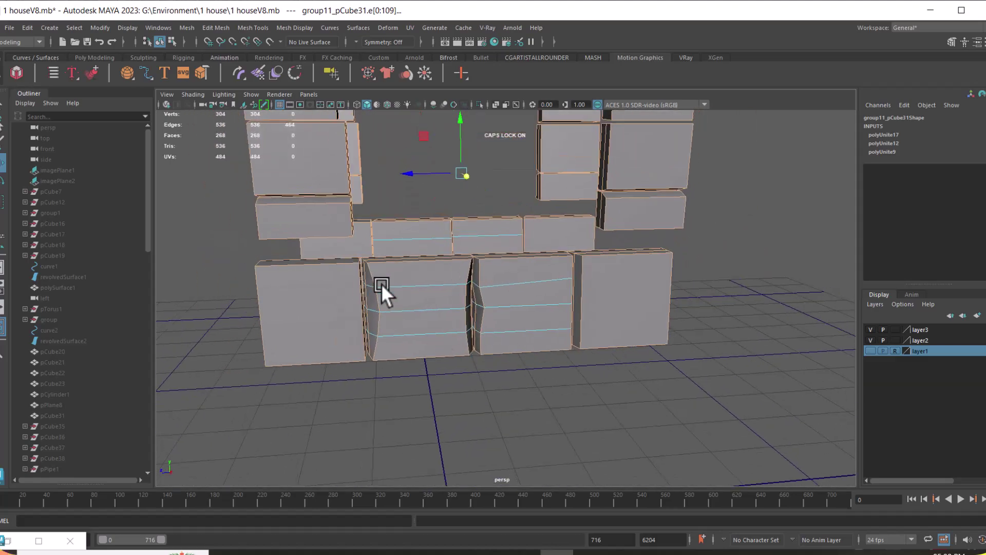
left_click_drag(450, 298, 550, 282, "alt")
right_click_drag(544, 261, 592, 258, "shift")
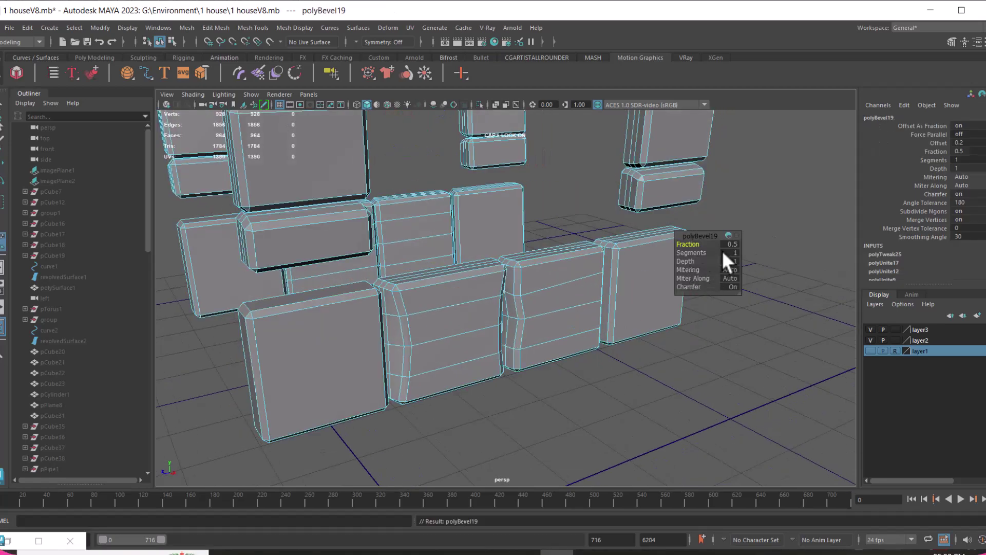
left_click(735, 243)
type("0.3")
key("Tab")
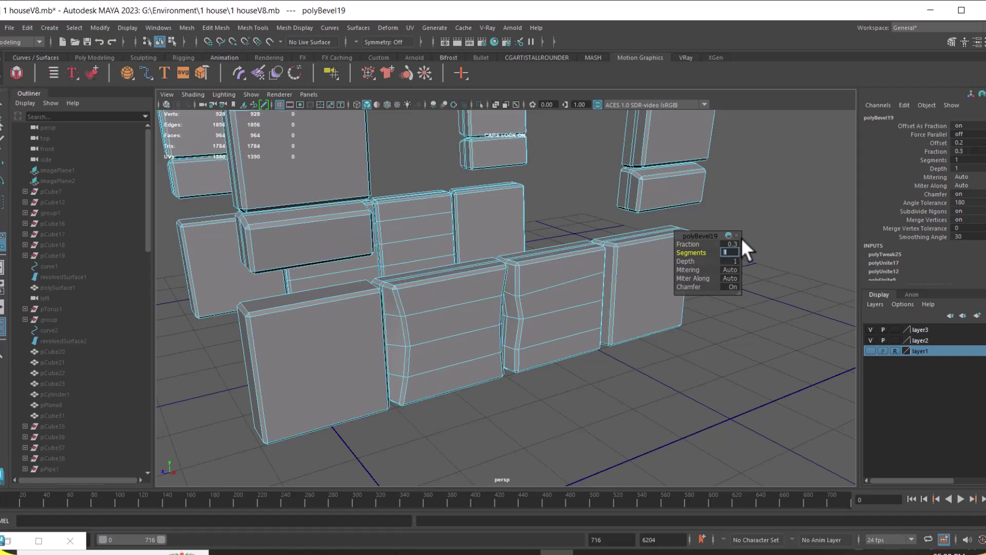
type("2")
key("Return")
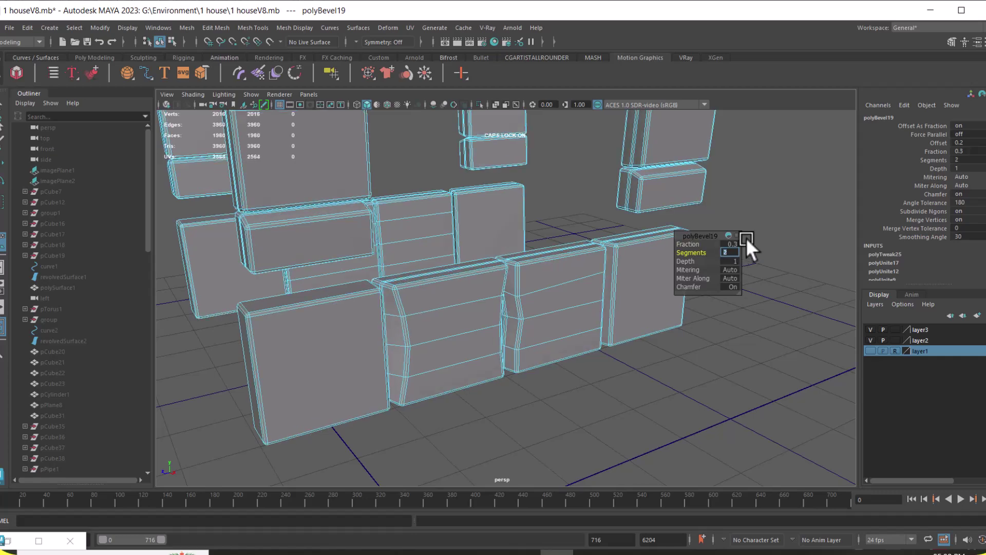
Return to object selection, inspect the beveled side walls and show the hidden gable walls again
right_click_drag(468, 244, 546, 212)
left_click(680, 361)
scroll(640, 291, "down", 3)
left_click_drag(640, 292, 623, 389, "alt")
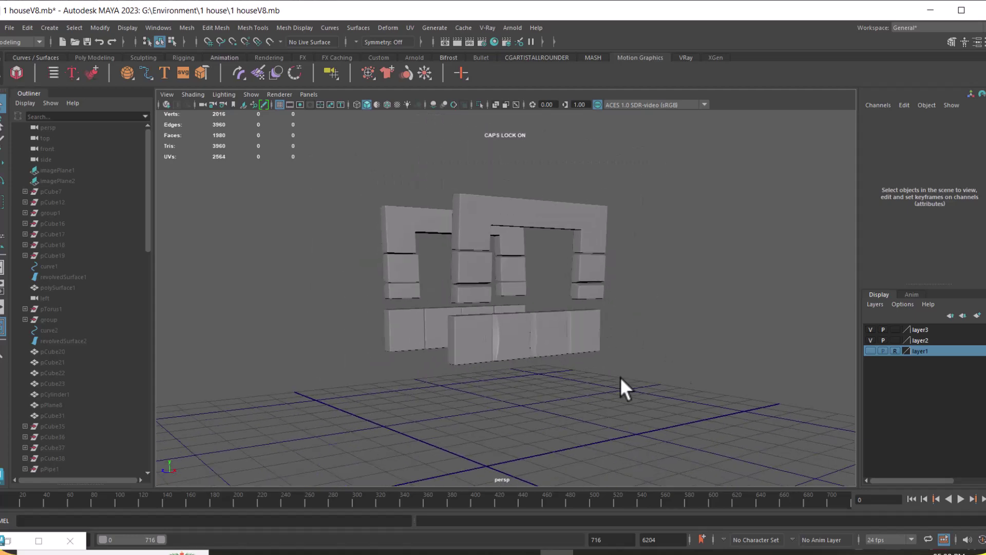
left_click_drag(577, 353, 629, 383, "alt")
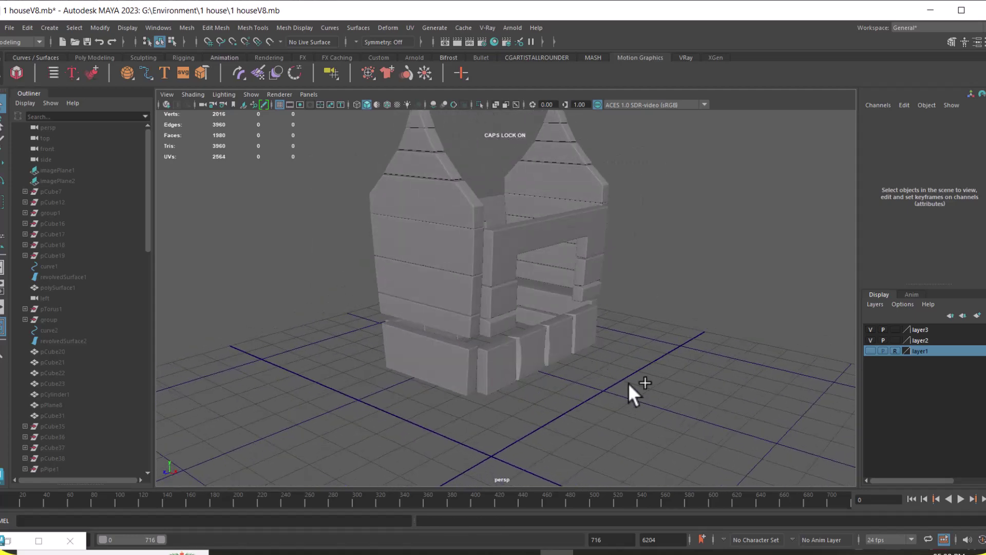
key("ctrl+shift+h")
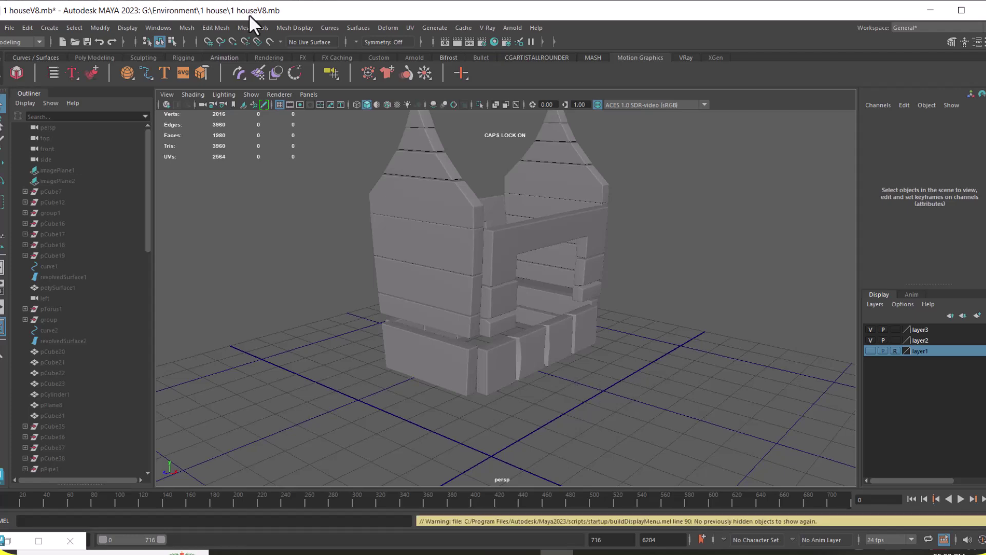
Show all hidden objects so the complete wagon is displayed again
left_click(127, 28)
mouse_move(164, 97)
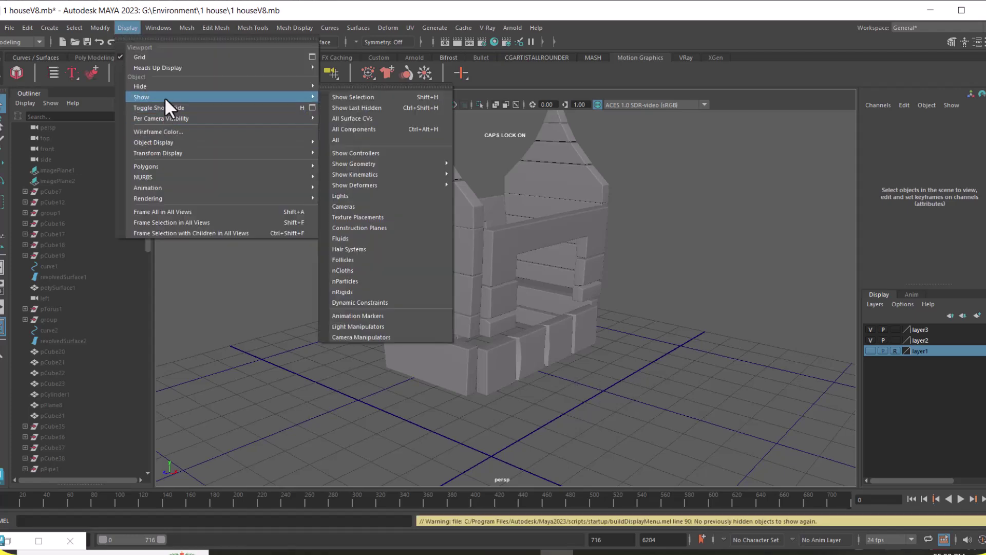
left_click(386, 142)
middle_click_drag(602, 380, 664, 276, "alt")
scroll(663, 276, "up", 2)
left_click_drag(664, 275, 633, 362, "alt")
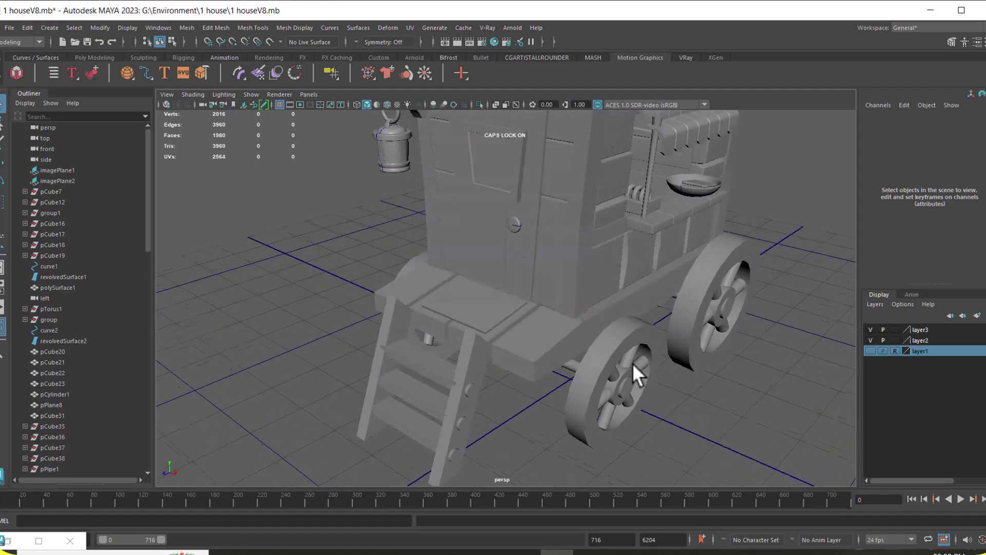
Select only the wagon's plank base mesh, leaving out the raised panel and ladder, and hide all unselected objects
left_click(531, 343)
left_click_drag(531, 342, 619, 321, "alt")
left_click(611, 294)
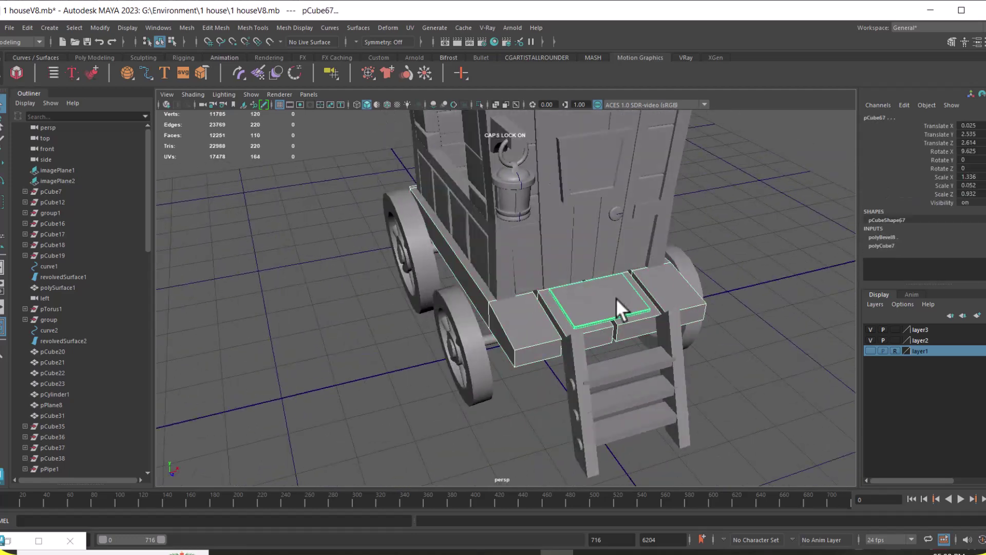
right_click_drag(598, 277, 713, 405, "alt")
left_click(741, 370, "shift")
scroll(667, 390, "down", 3)
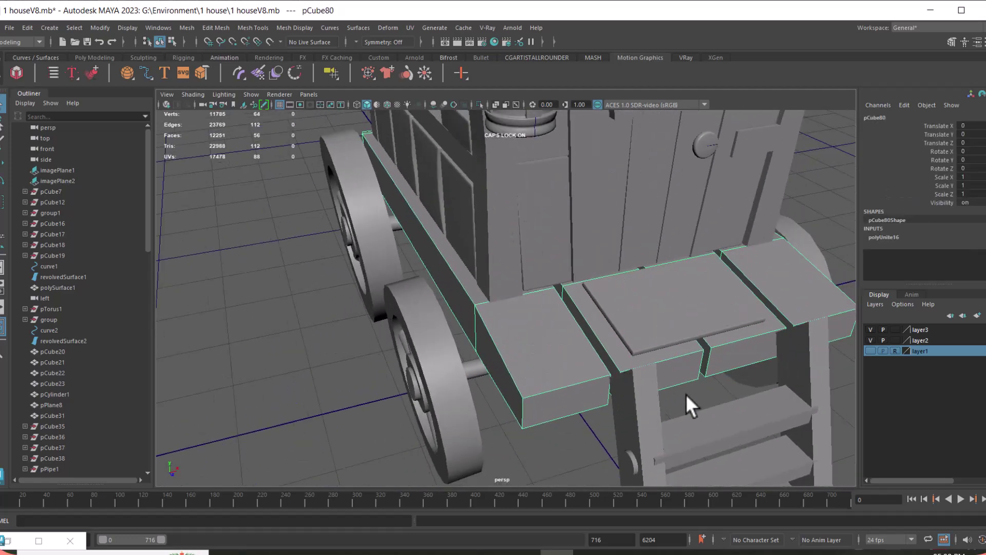
middle_click_drag(686, 394, 630, 363, "alt")
scroll(629, 363, "up", 2)
left_click(577, 348)
scroll(580, 348, "down", 6)
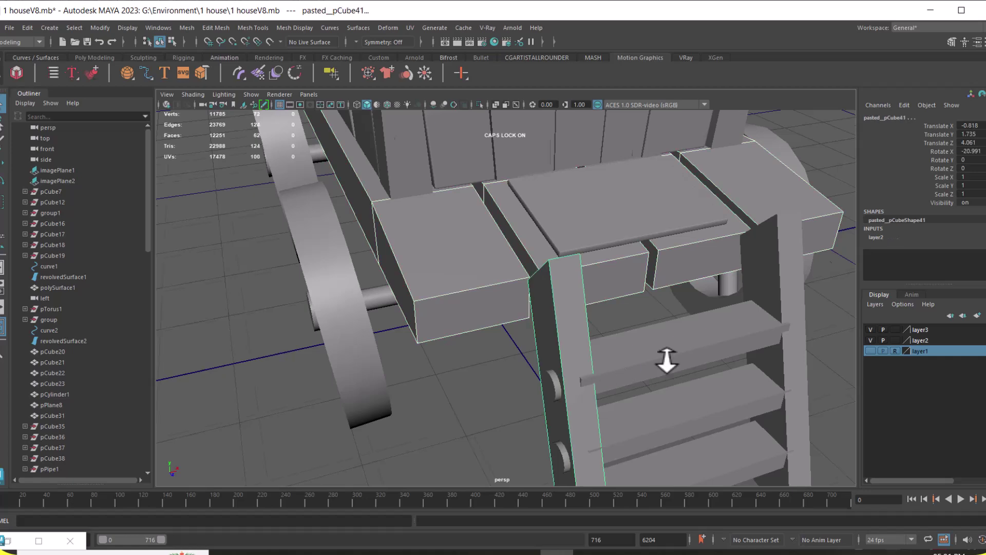
left_click_drag(645, 283, 589, 213, "alt")
left_click(590, 216)
scroll(522, 213, "down", 3)
left_click_drag(522, 213, 627, 348, "alt")
scroll(591, 307, "up", 3)
left_click_drag(593, 310, 535, 303, "alt")
key("ctrl+1")
Switch to edge selection and select all edges of the isolated plank base
right_click_drag(521, 242, 520, 210)
left_click(434, 270)
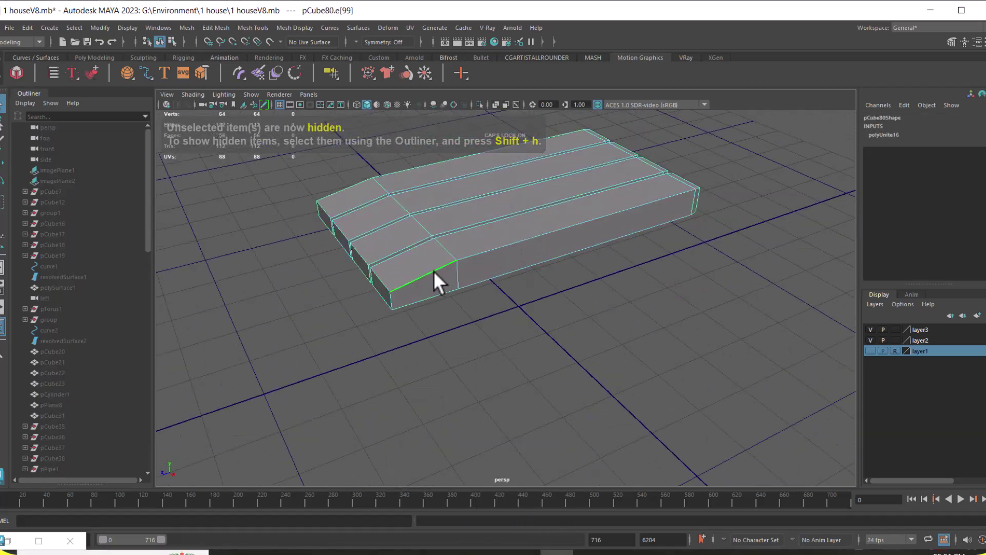
right_click_drag(531, 324, 467, 233, "alt")
left_click_drag(685, 193, 359, 396)
right_click_drag(358, 395, 559, 379, "alt")
left_click_drag(560, 378, 449, 308, "alt")
right_click_drag(449, 308, 579, 275, "alt")
Bevel the plank base's selected edges with fraction 0.3 and 2 segments
right_click(535, 277, "shift")
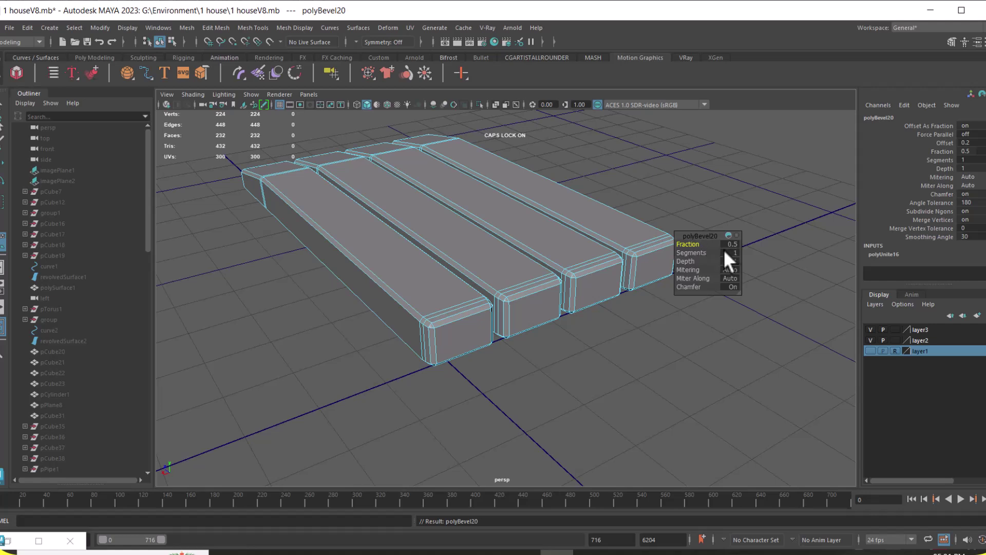
type("0.3")
key("Tab")
type("2")
key("Return")
Return to object selection, clear the selection and show the last hidden wagon parts again
right_click_drag(385, 243, 435, 226)
left_click(493, 472)
left_click_drag(527, 382, 580, 384, "alt")
right_click_drag(580, 385, 527, 319, "alt")
left_click_drag(526, 319, 531, 351, "alt")
key("ctrl+shift+h")
right_click_drag(531, 351, 521, 346, "alt")
left_click_drag(519, 348, 577, 379, "alt")
Select both side rails and the three steps of the ladder
left_click(480, 334)
scroll(467, 372, "up", 4)
left_click(324, 357, "shift")
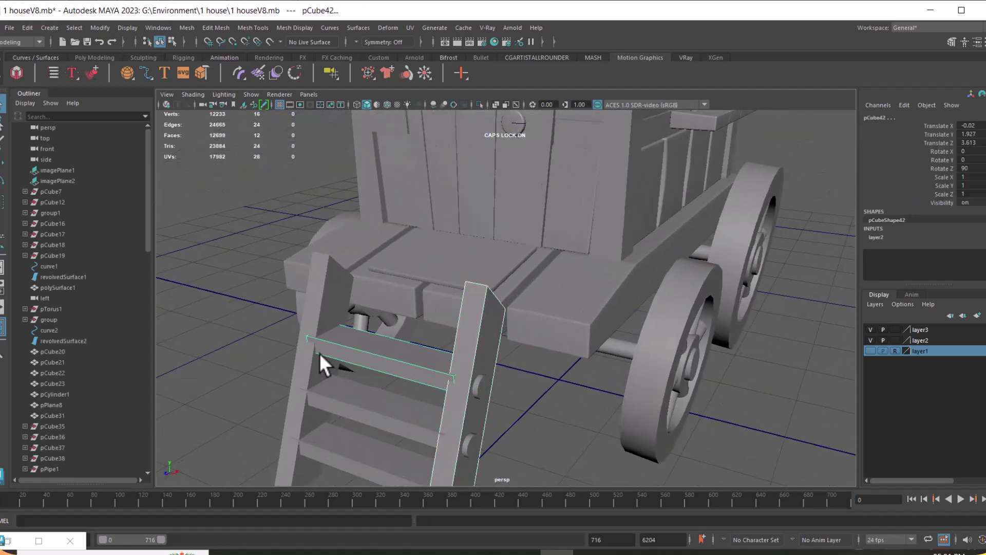
left_click(313, 306, "shift")
left_click(351, 404, "shift")
left_click(367, 452, "shift")
Add the three round pegs on each side of the ladder to the selection and combine everything into one mesh
left_click_drag(452, 424, 488, 292, "alt")
left_click(473, 245, "shift")
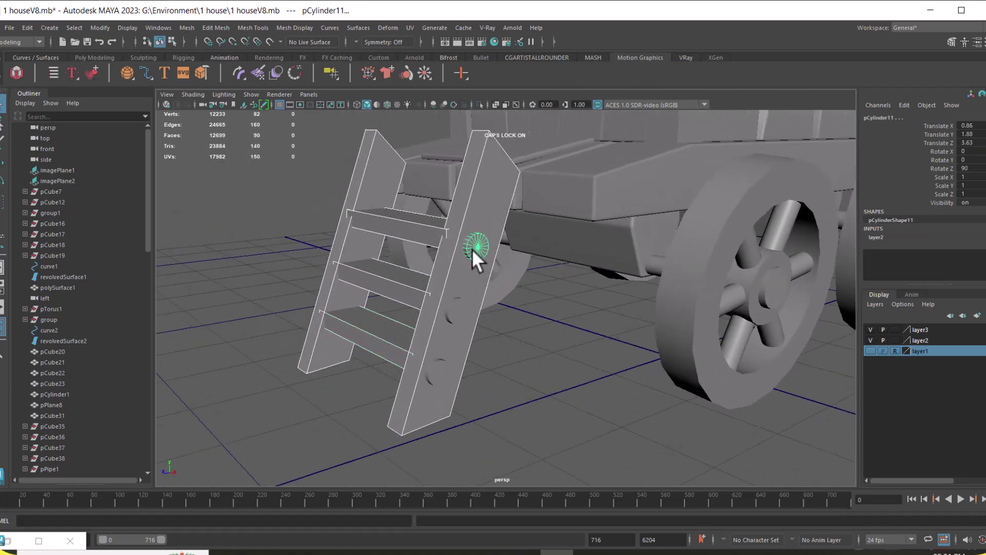
left_click(457, 315, "shift")
left_click(442, 374, "shift")
left_click_drag(389, 413, 639, 251, "alt")
left_click(669, 235, "shift")
left_click(679, 286, "shift")
left_click(687, 335, "shift")
right_click_drag(710, 236, 703, 461, "shift")
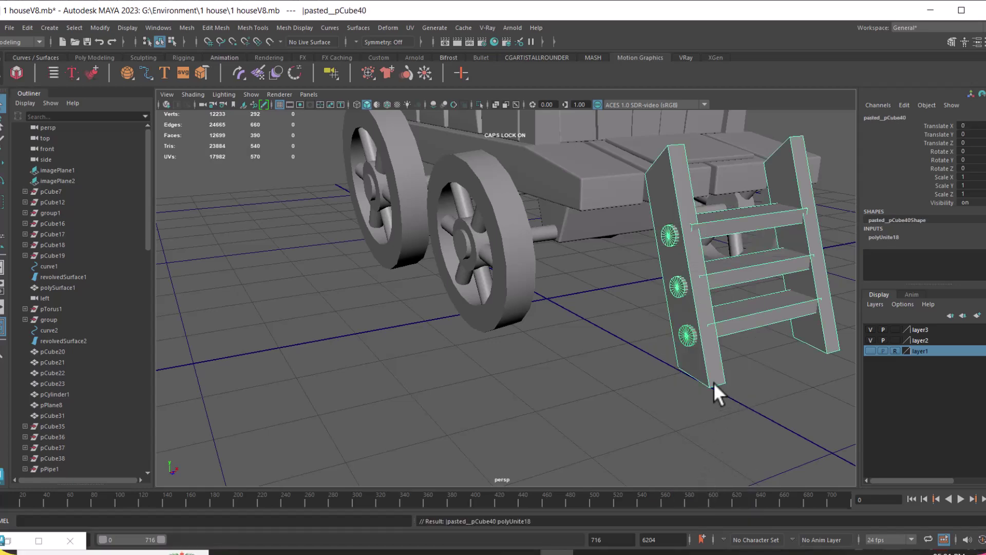
Hide everything except the combined ladder and inspect its rails, steps and pegs up close
key("ctrl+1")
left_click_drag(670, 326, 520, 328, "alt")
right_click_drag(537, 300, 526, 278, "alt")
left_click_drag(527, 278, 567, 260, "alt")
right_click_drag(567, 259, 574, 365, "alt")
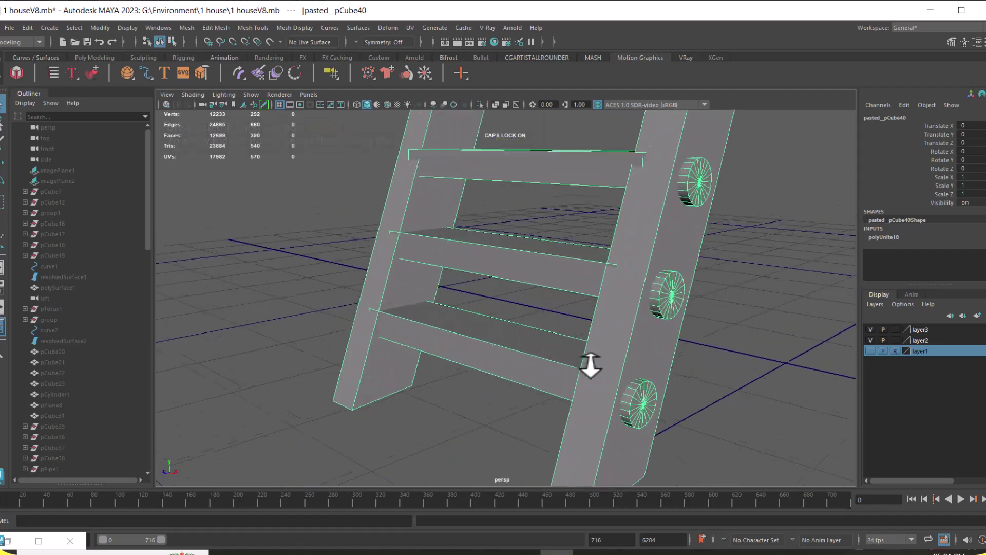
left_click_drag(574, 365, 552, 315, "alt")
right_click_drag(551, 315, 550, 269, "alt")
right_click_drag(544, 225, 564, 168)
left_click(551, 167)
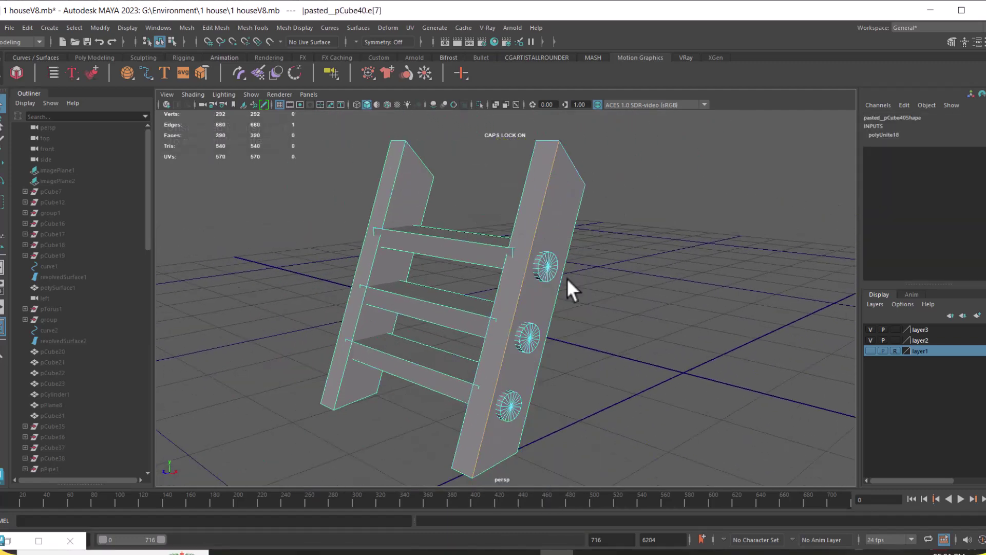
left_click_drag(567, 279, 591, 288, "alt")
right_click_drag(566, 223, 559, 226, "alt")
left_click_drag(657, 173, 300, 498)
right_click_drag(575, 254, 602, 326, "alt")
left_click_drag(602, 326, 623, 323, "alt")
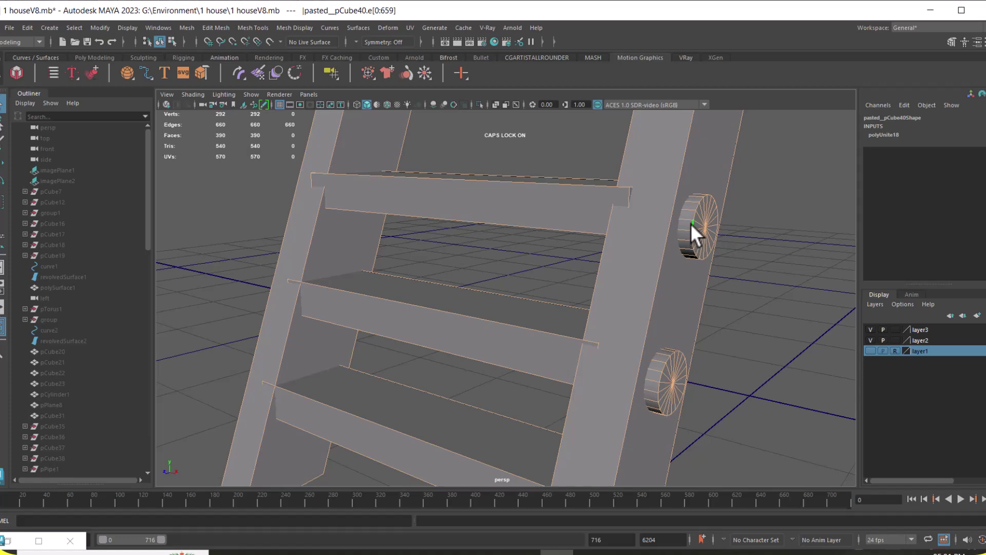
right_click_drag(725, 291, 617, 286, "alt")
left_click_drag(616, 286, 622, 286, "alt")
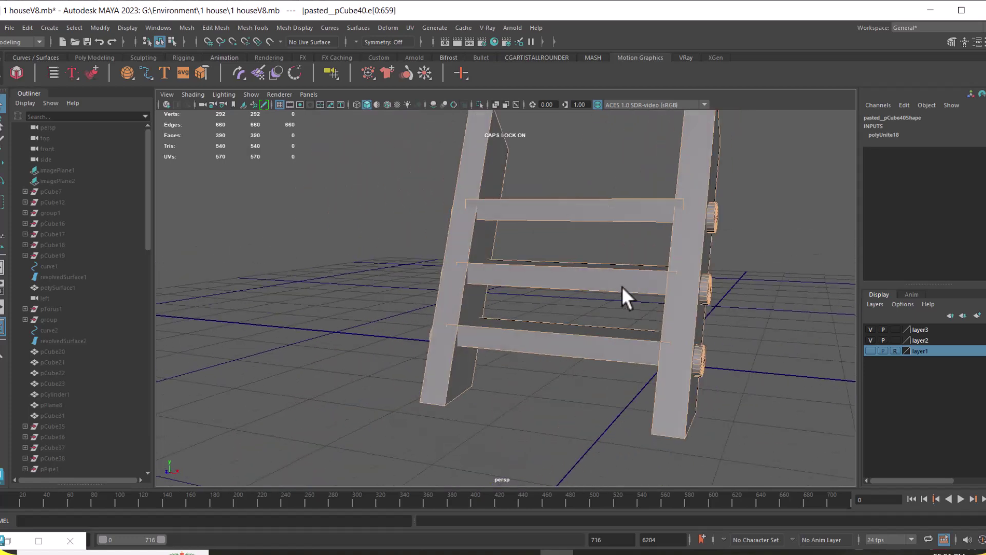
right_click_drag(622, 286, 622, 315, "alt")
left_click_drag(620, 314, 605, 315, "alt")
Select all faces of the ladder's two rails and three steps, leaving out the pegs, and convert the selection to edges
mouse_move(644, 253)
right_mouse_down()
mouse_move(644, 282)
mouse_move(660, 261)
right_mouse_up()
left_click(656, 260)
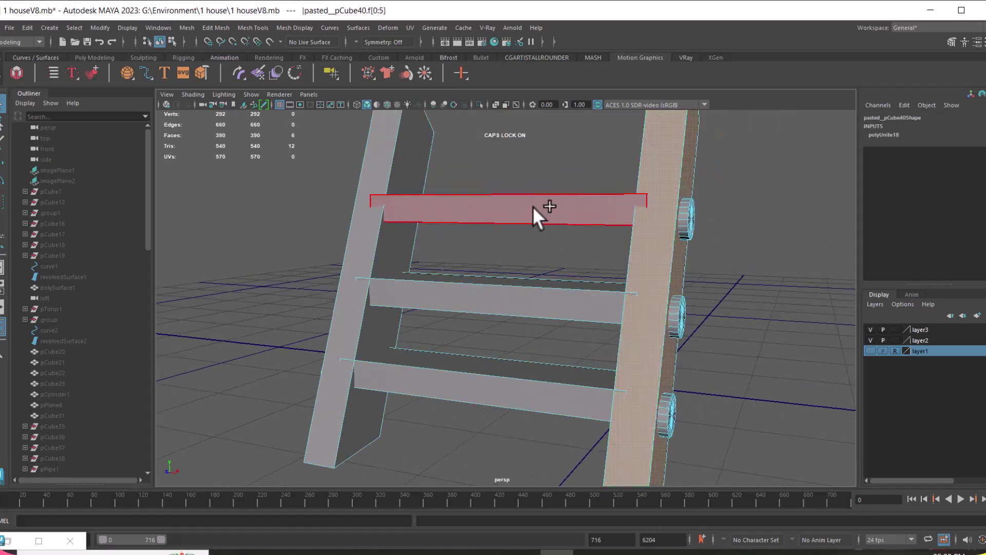
left_click(534, 206, "shift")
left_click(522, 299, "shift")
left_click(508, 385, "shift")
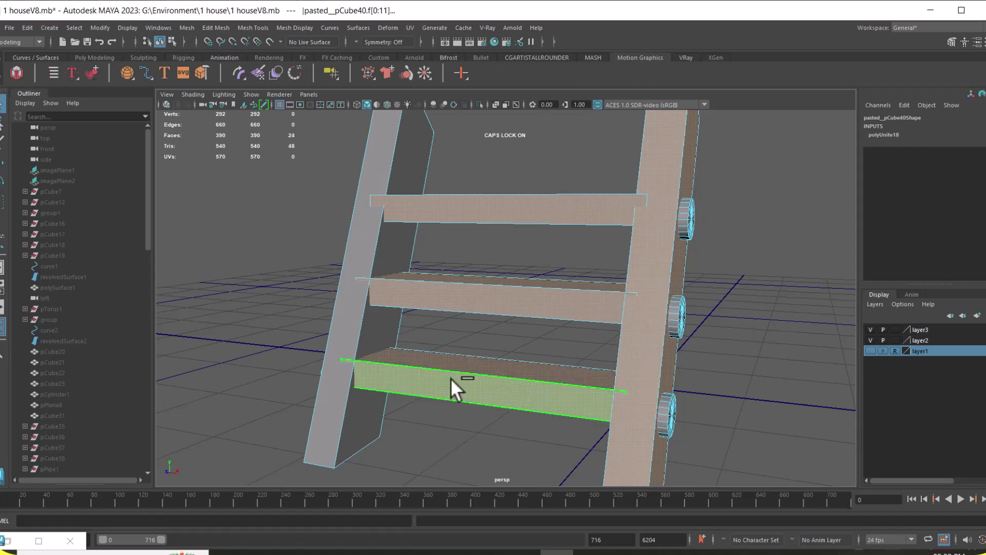
left_click(343, 314, "shift")
left_click_drag(797, 308, 740, 345, "alt")
right_click(749, 269, "ctrl")
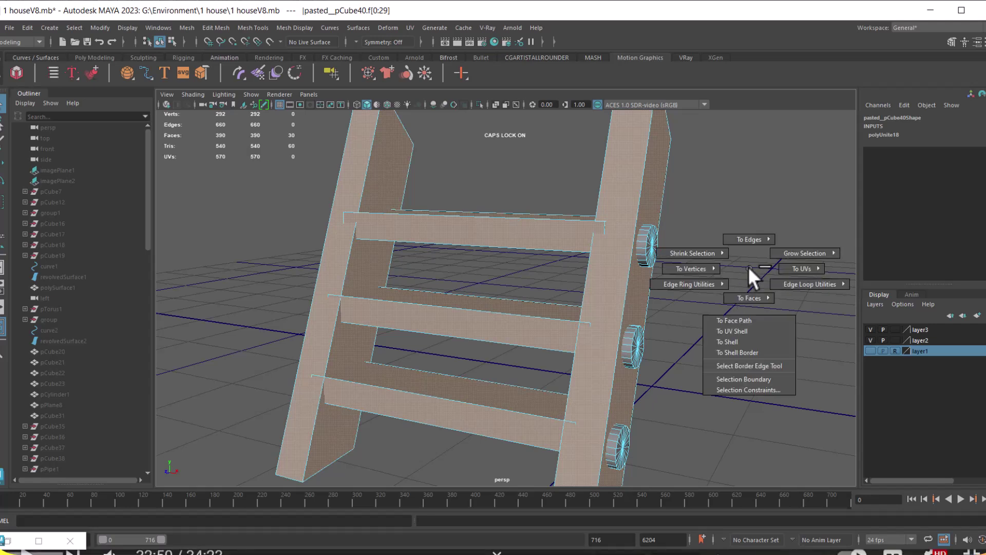
right_click_drag(748, 266, 740, 183, "ctrl")
Add the front and back circular edge loops of one round ladder peg to the edge selection
left_click_drag(770, 277, 545, 351, "alt")
scroll(543, 349, "up", 3)
middle_click_drag(556, 344, 581, 372, "alt")
scroll(580, 373, "up", 4)
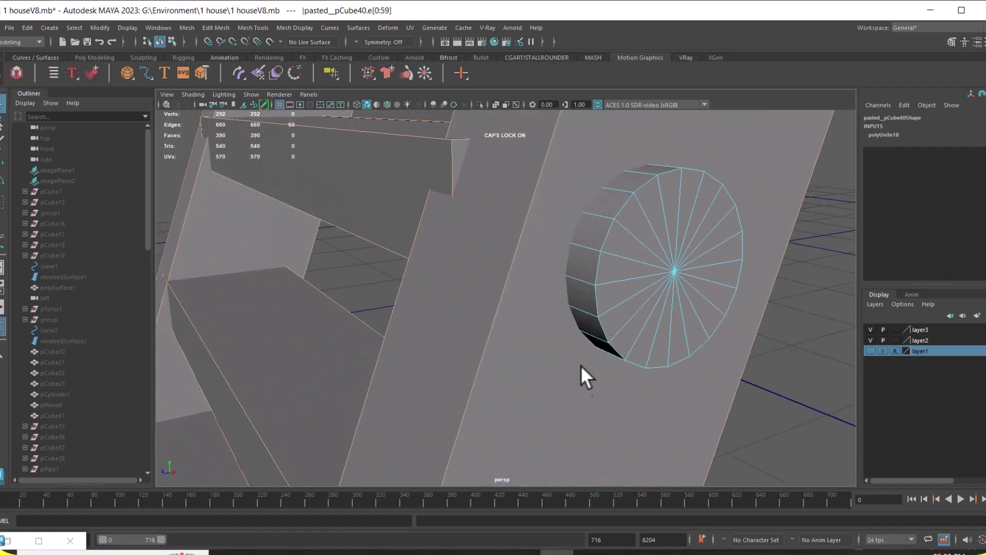
left_click(603, 235, "shift")
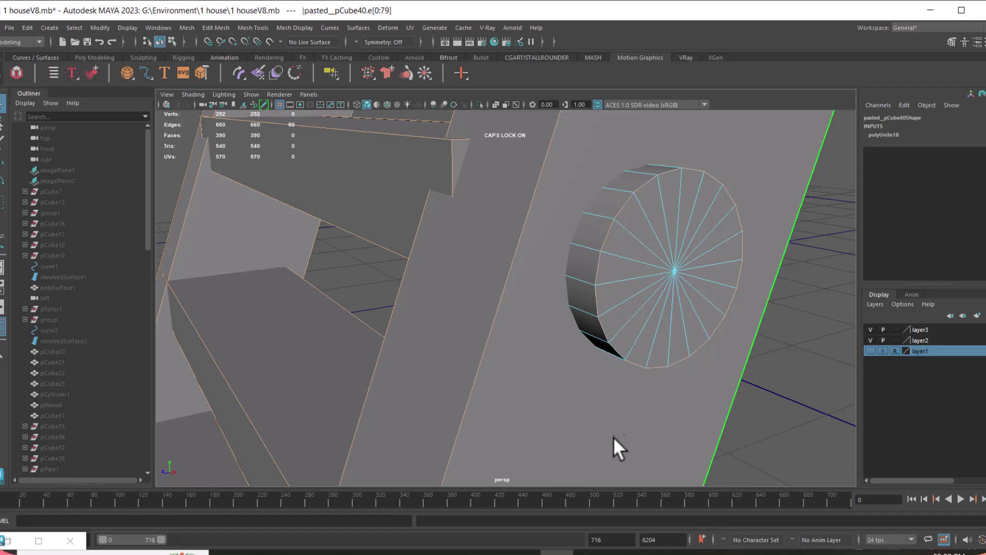
double_click(581, 295, "shift")
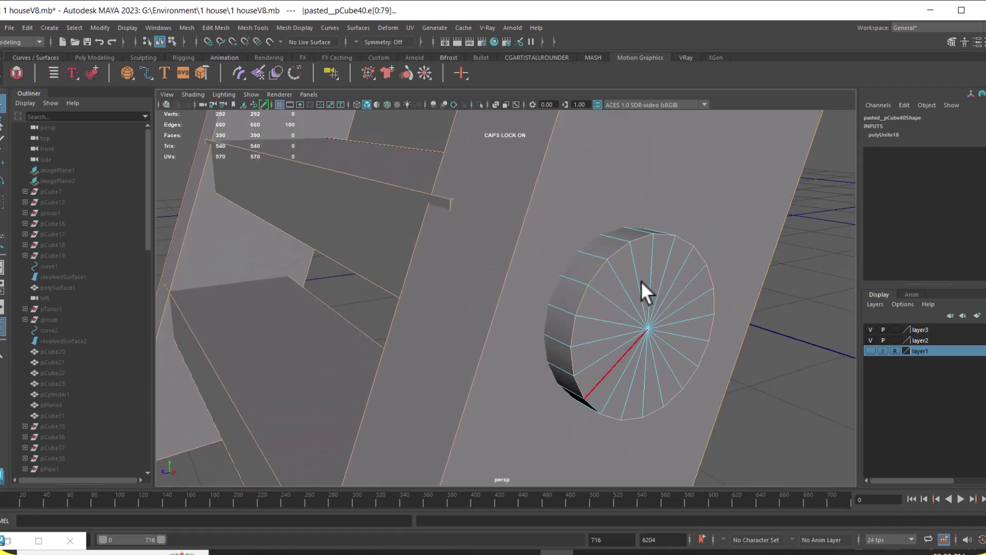